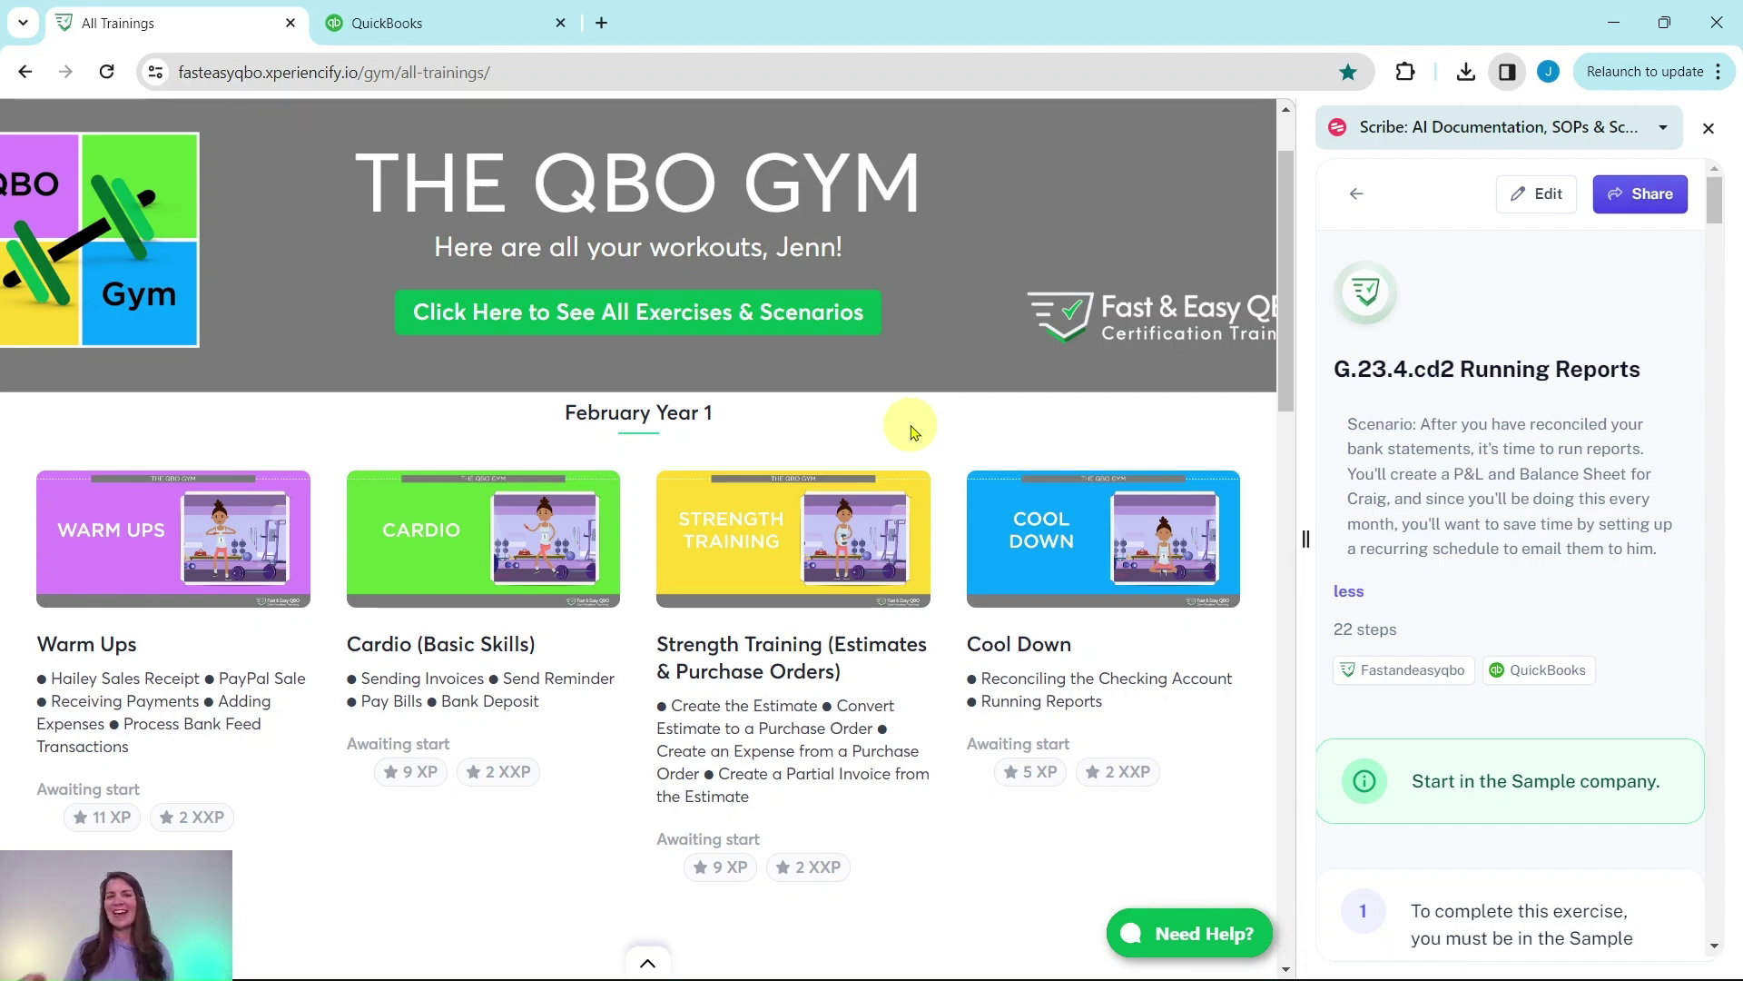
# Step: Open the April Year 1 Cool Down training and scroll past the video to its quiz
pyautogui.scroll(-7, 965, 440)
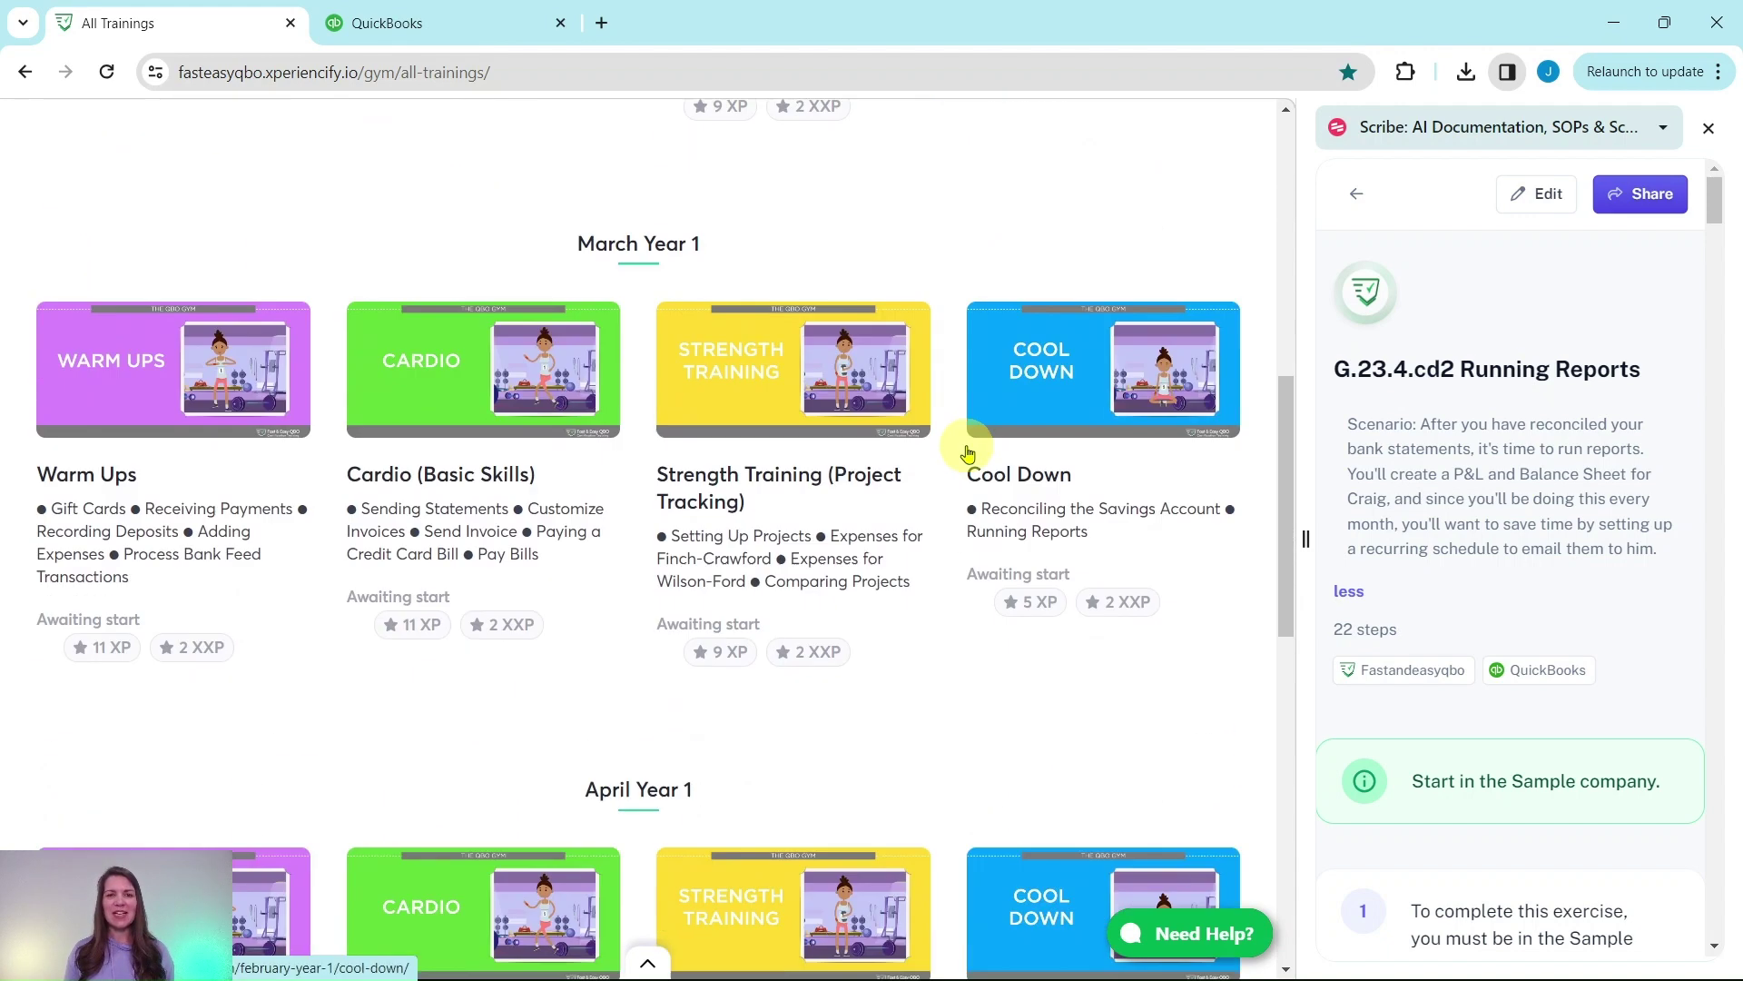
pyautogui.scroll(-5, 968, 452)
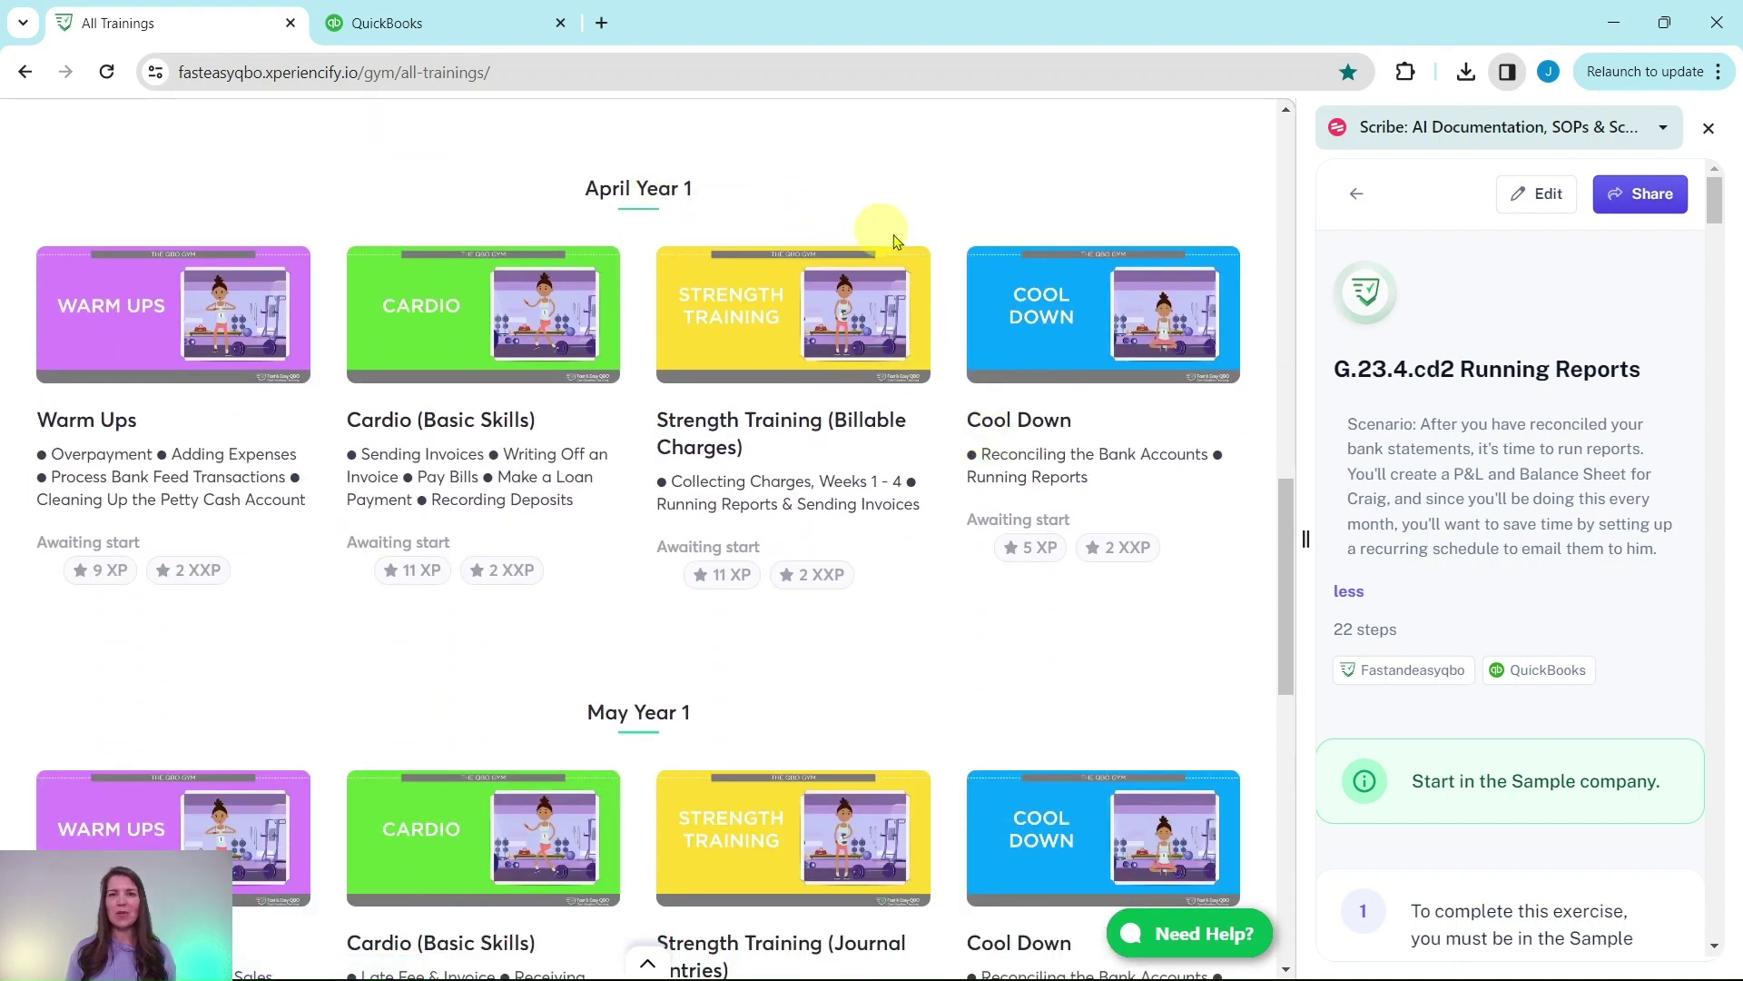
pyautogui.click(1041, 323)
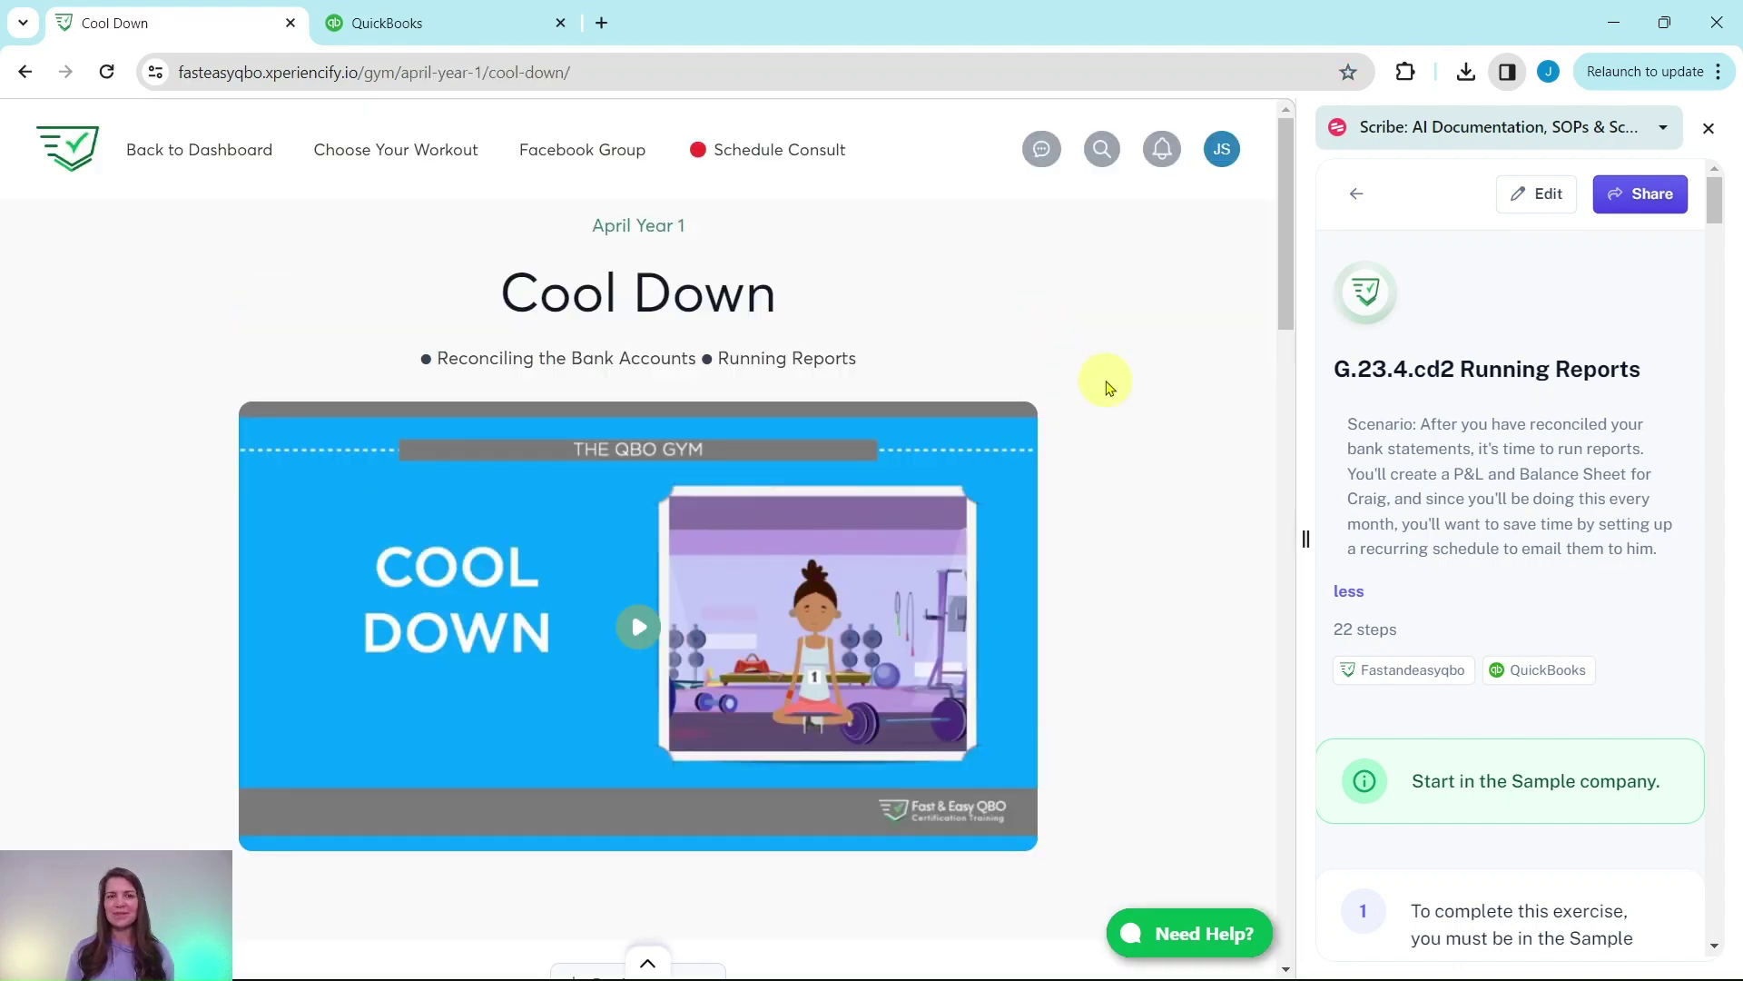
pyautogui.scroll(-2, 1106, 385)
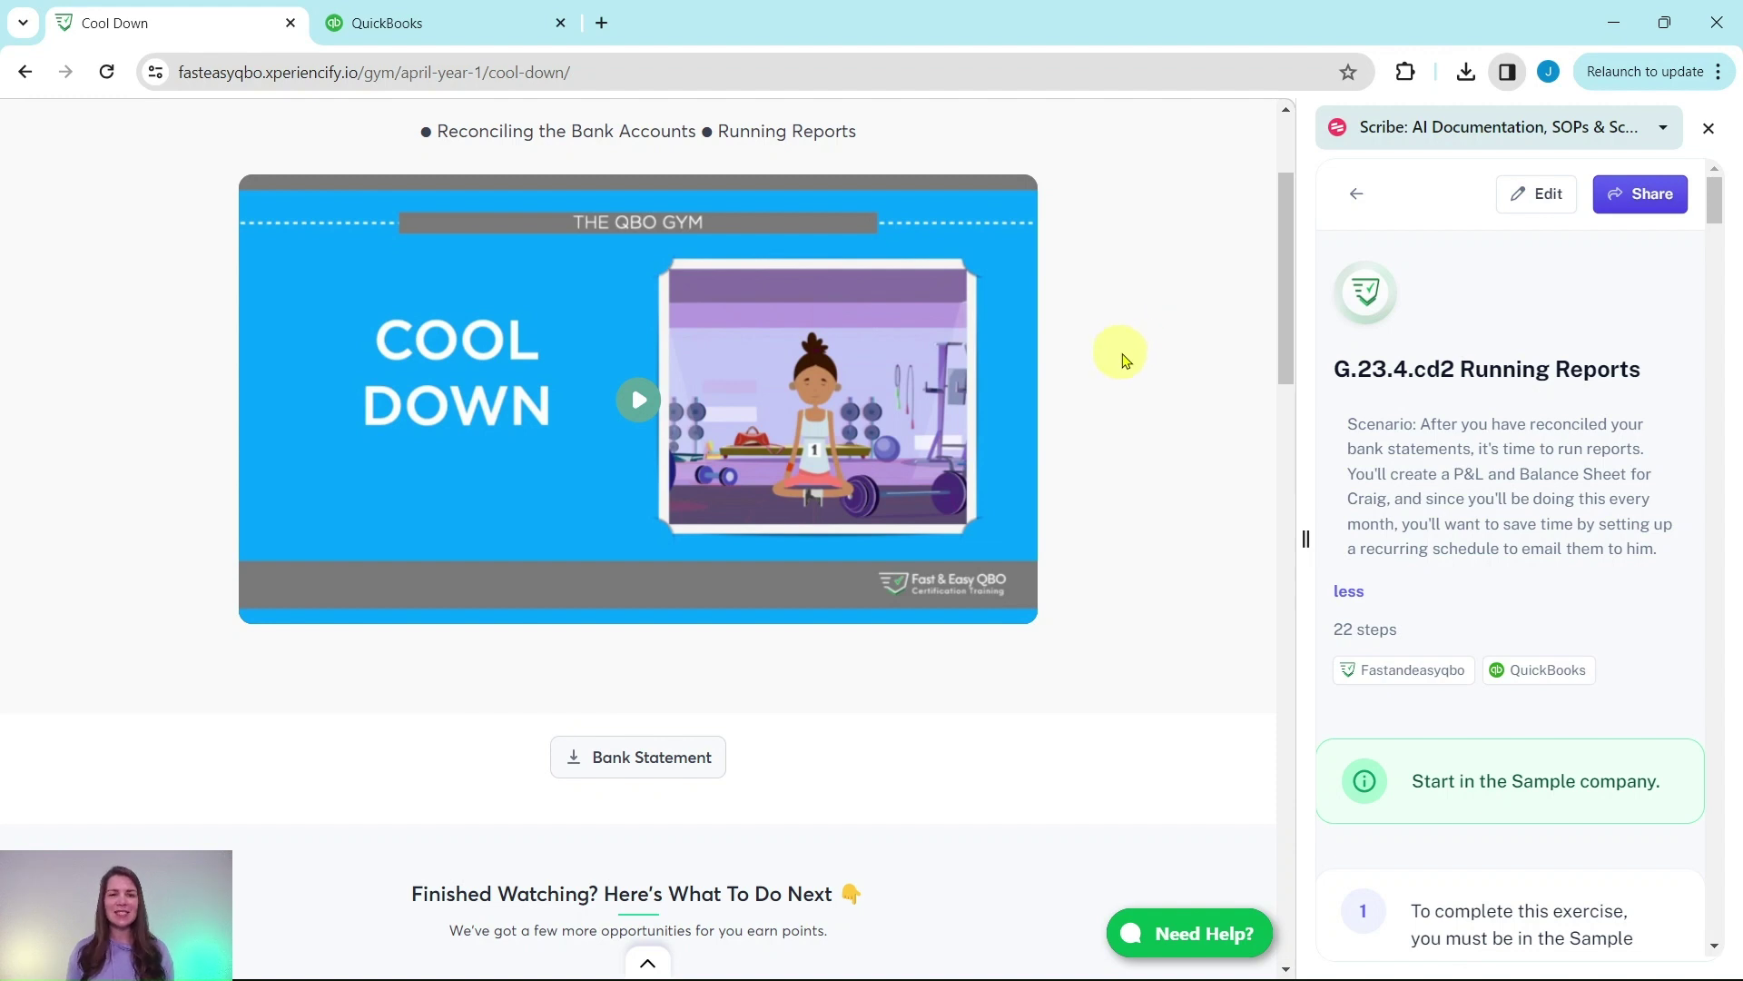
pyautogui.scroll(-8, 1128, 354)
pyautogui.scroll(-2, 1128, 361)
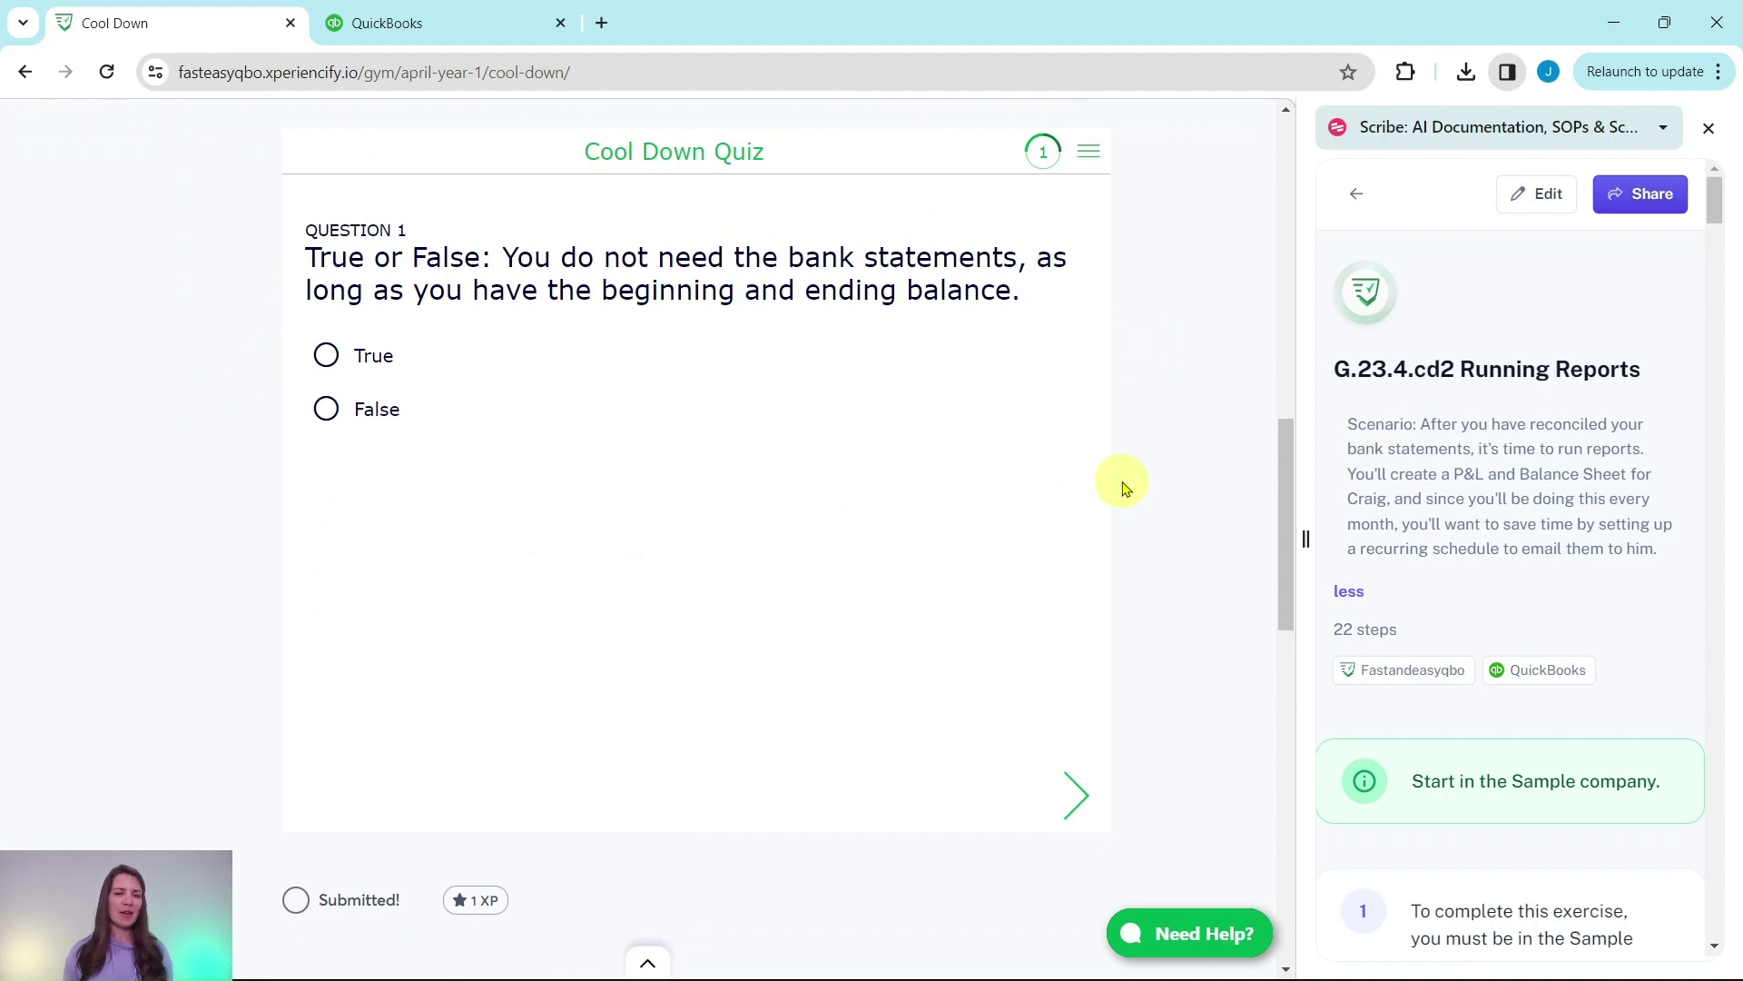
pyautogui.scroll(-8, 1052, 323)
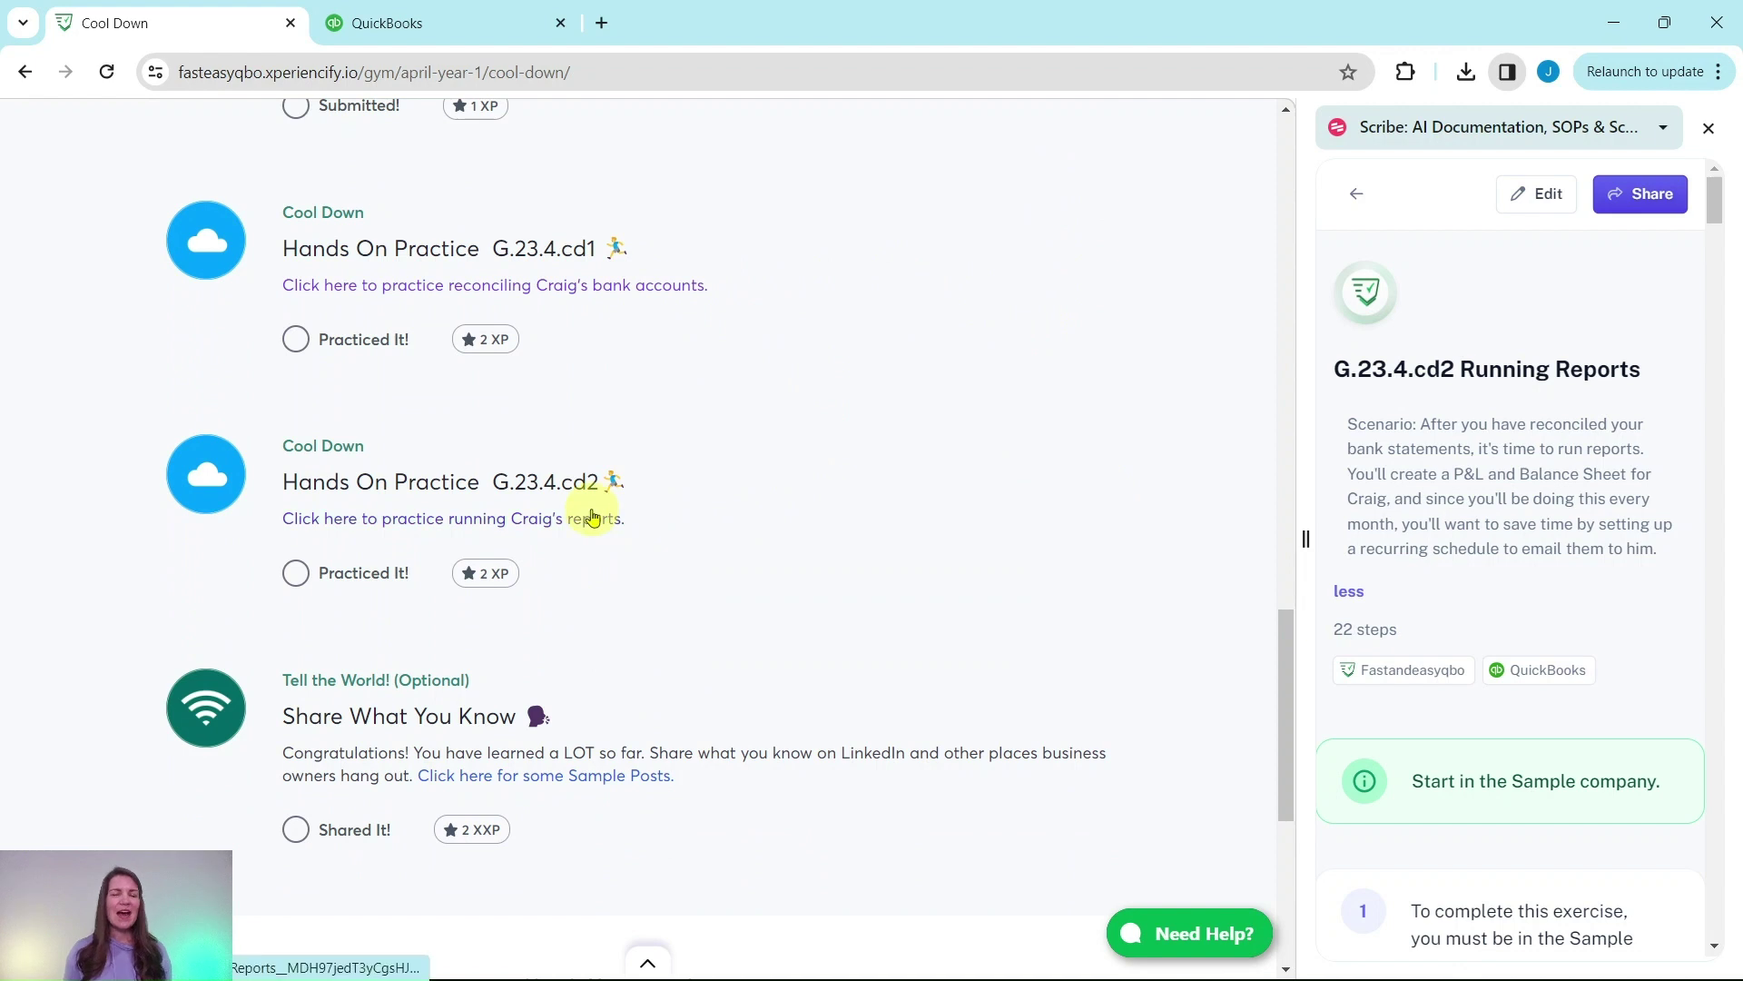
pyautogui.scroll(-1, 705, 543)
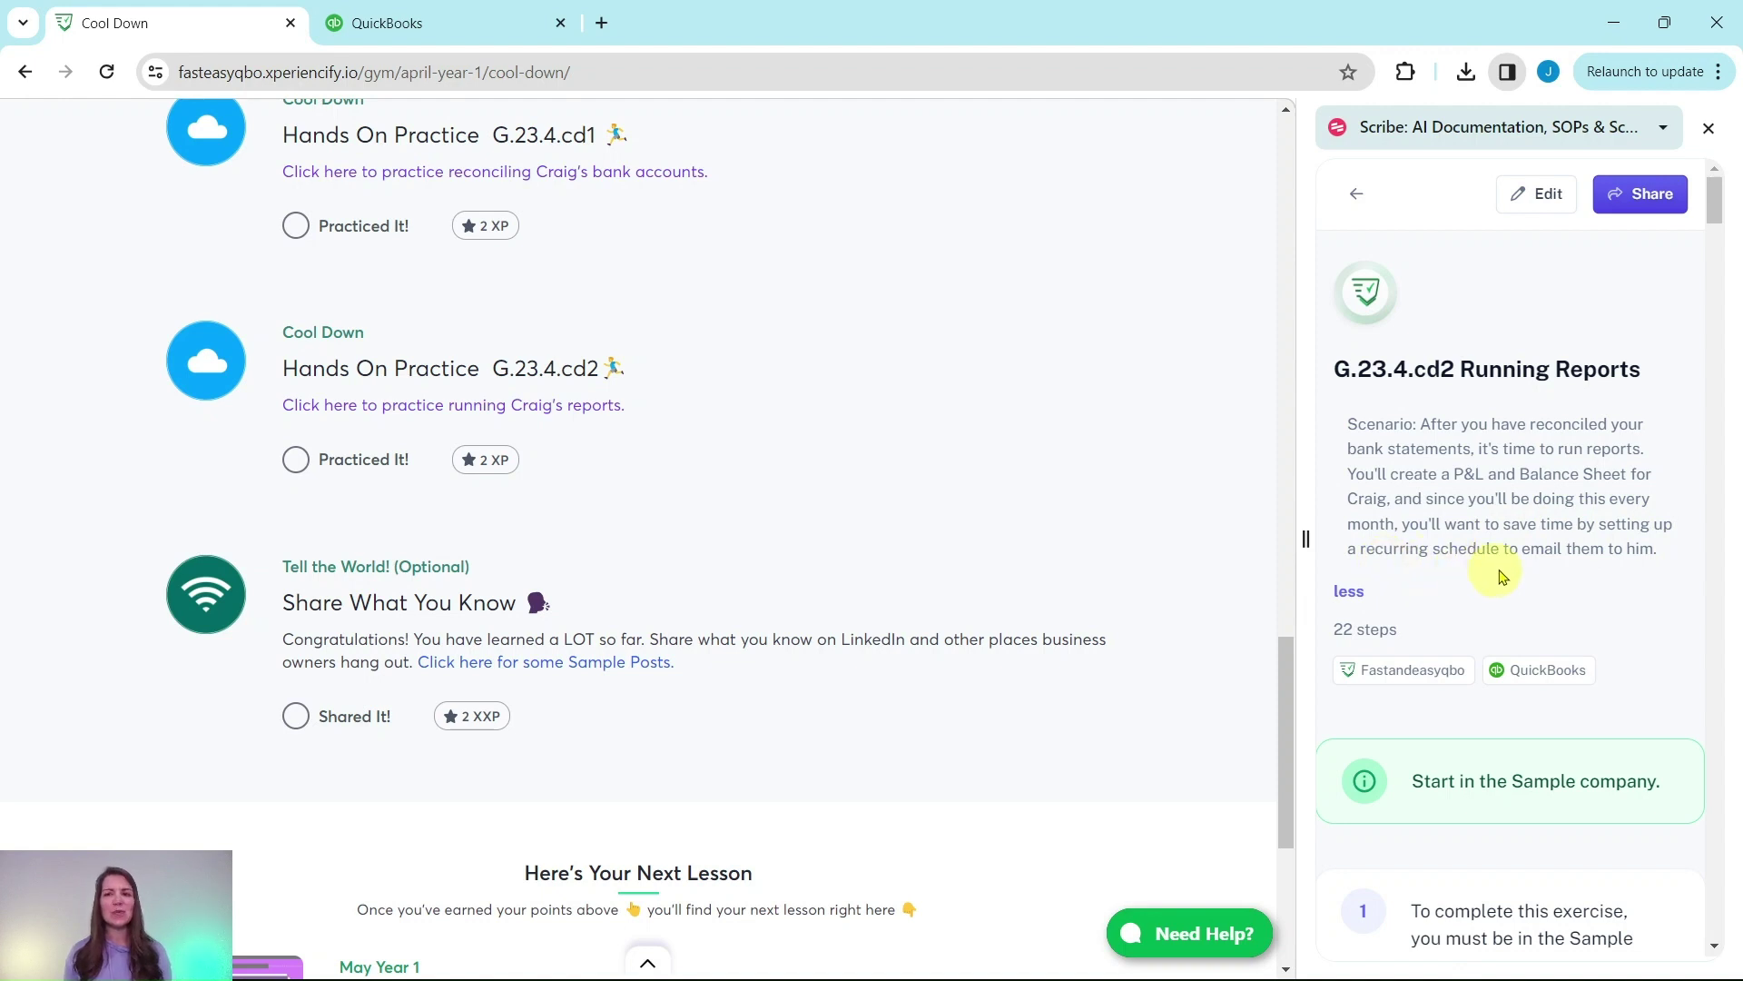
pyautogui.scroll(-4, 1565, 555)
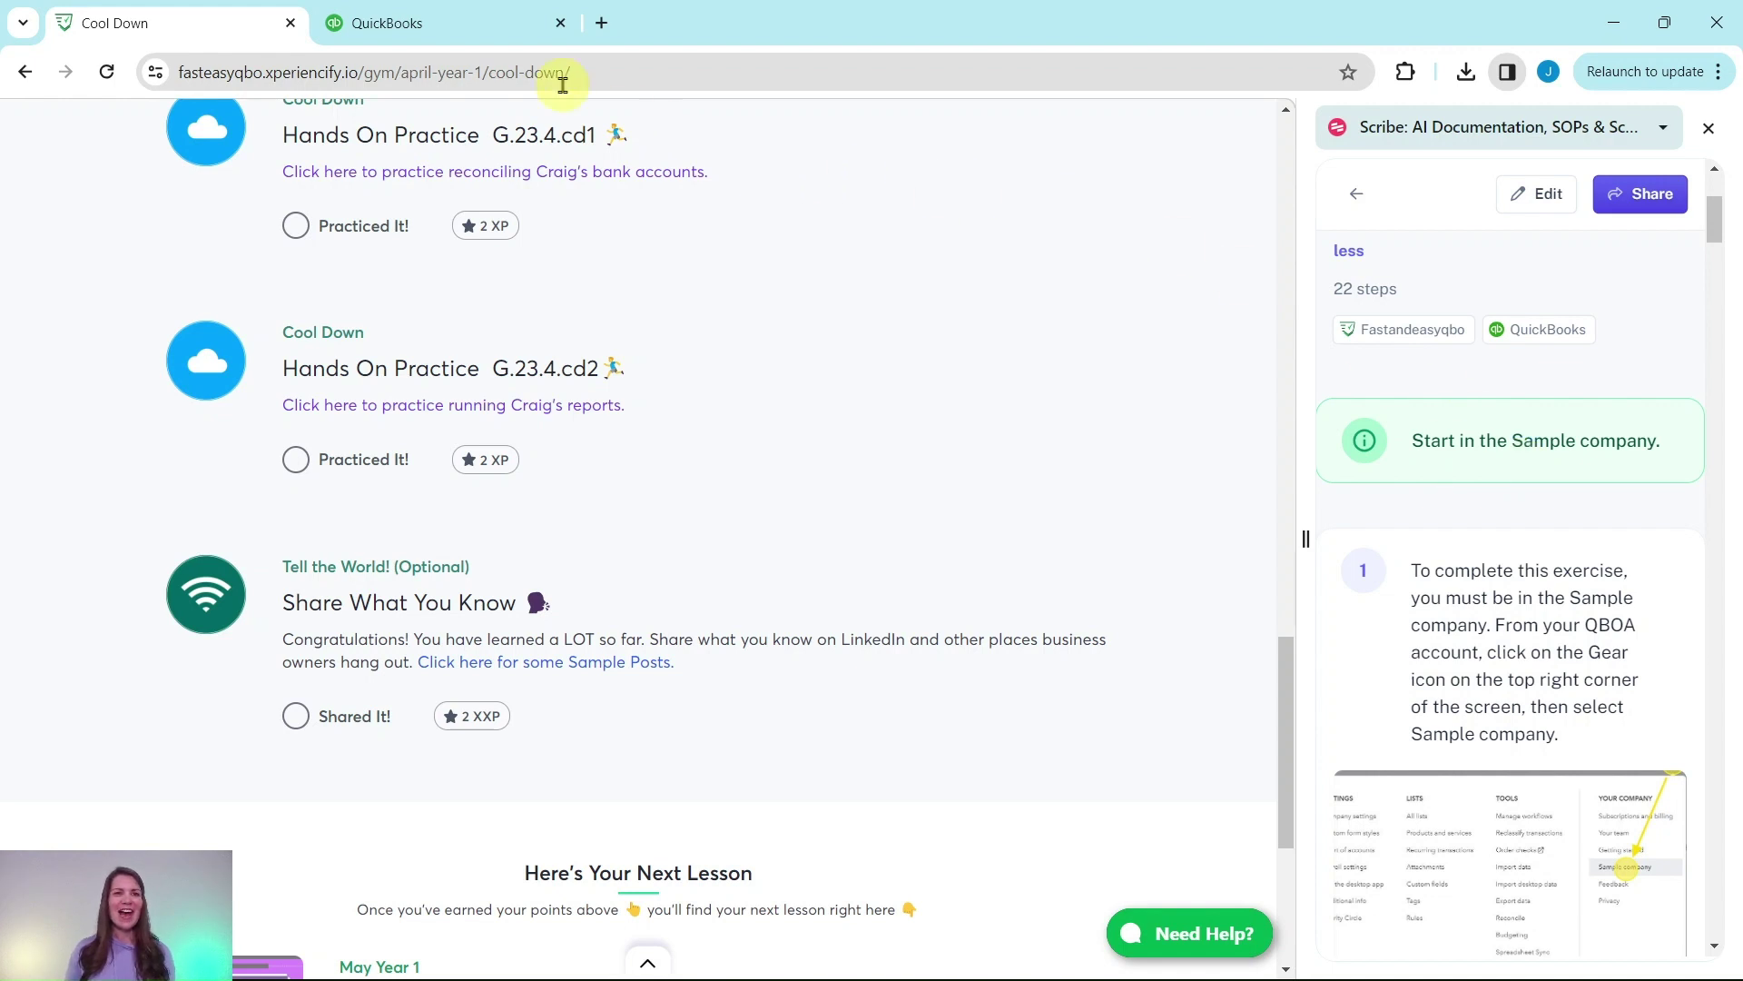
# Step: Switch to Craig's Design and Landscaping Services in QuickBooks with the guide at steps 2 and 3
pyautogui.click(471, 34)
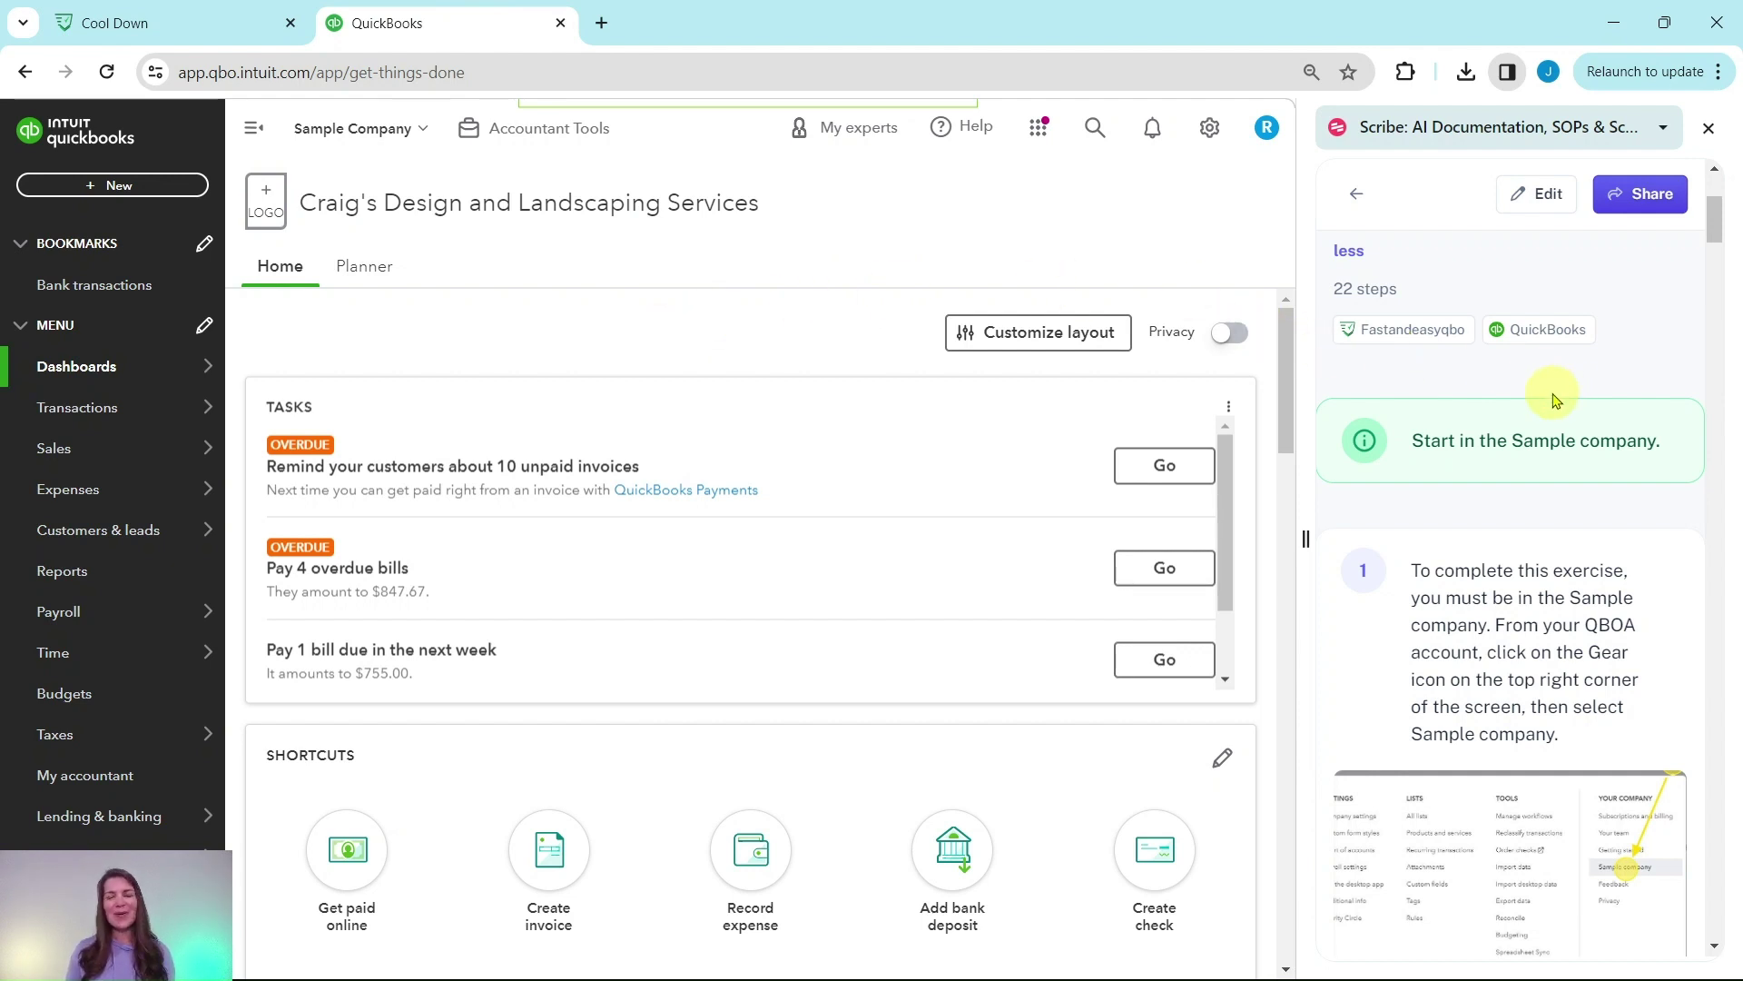
pyautogui.scroll(-3, 1547, 390)
pyautogui.scroll(-10, 1540, 383)
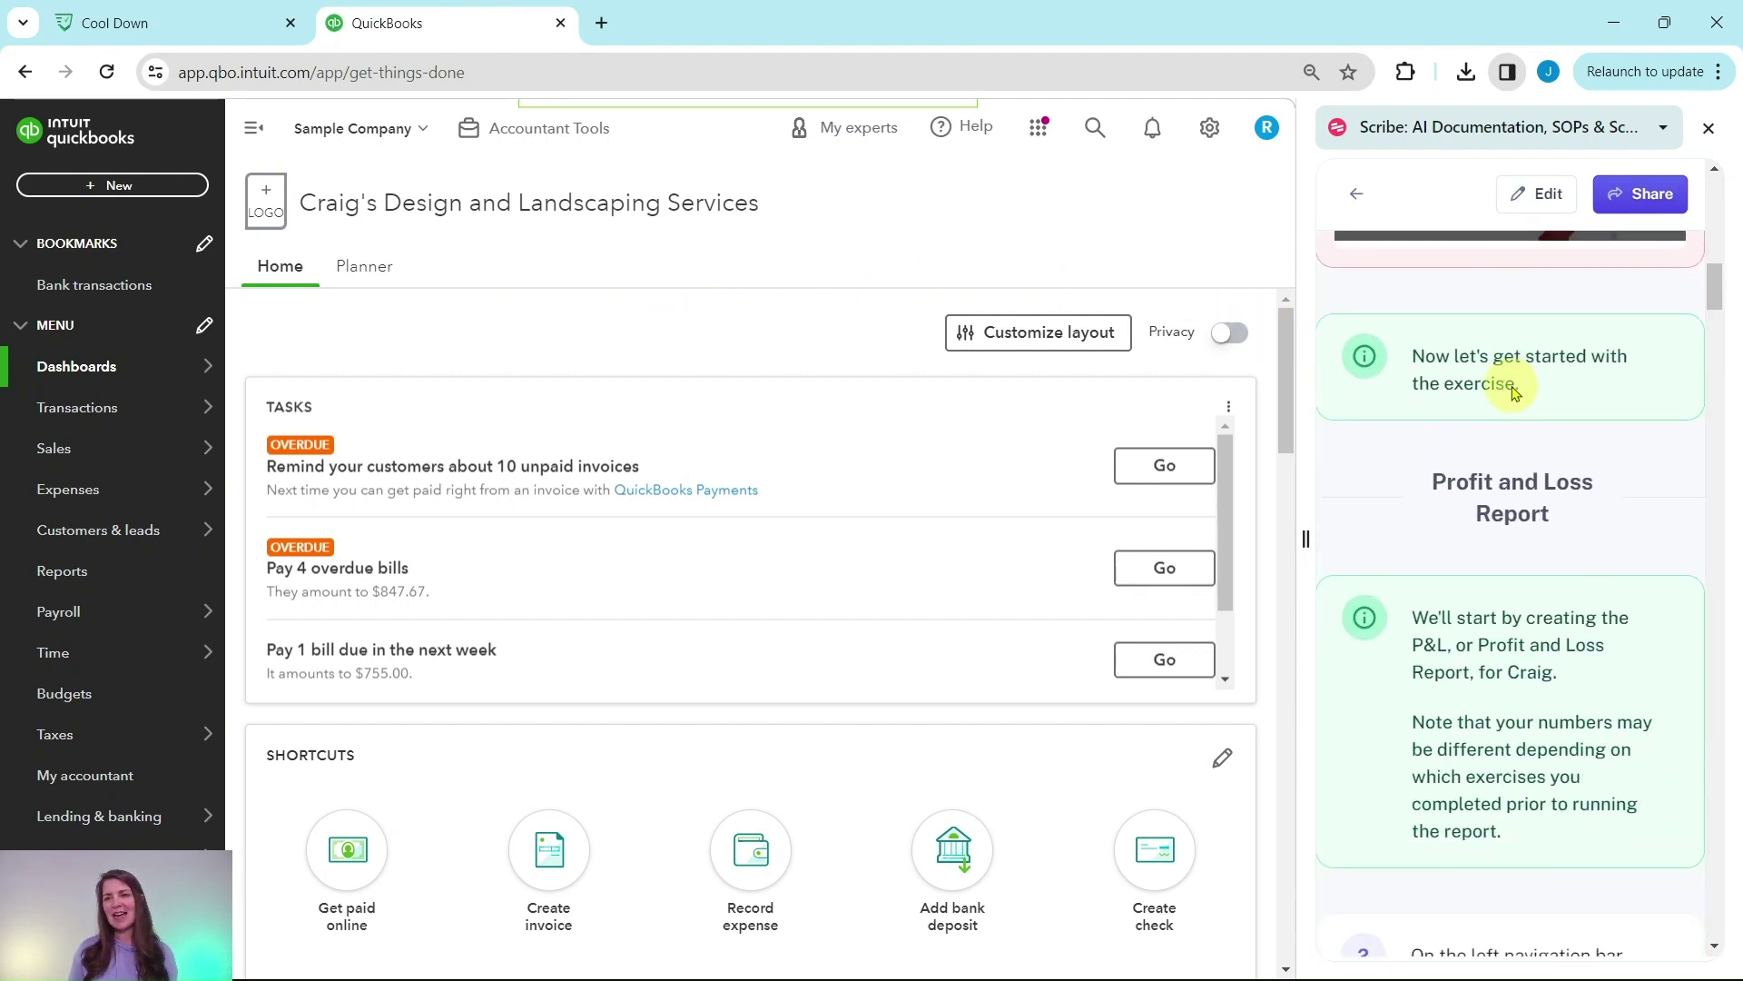
pyautogui.scroll(-2, 1514, 392)
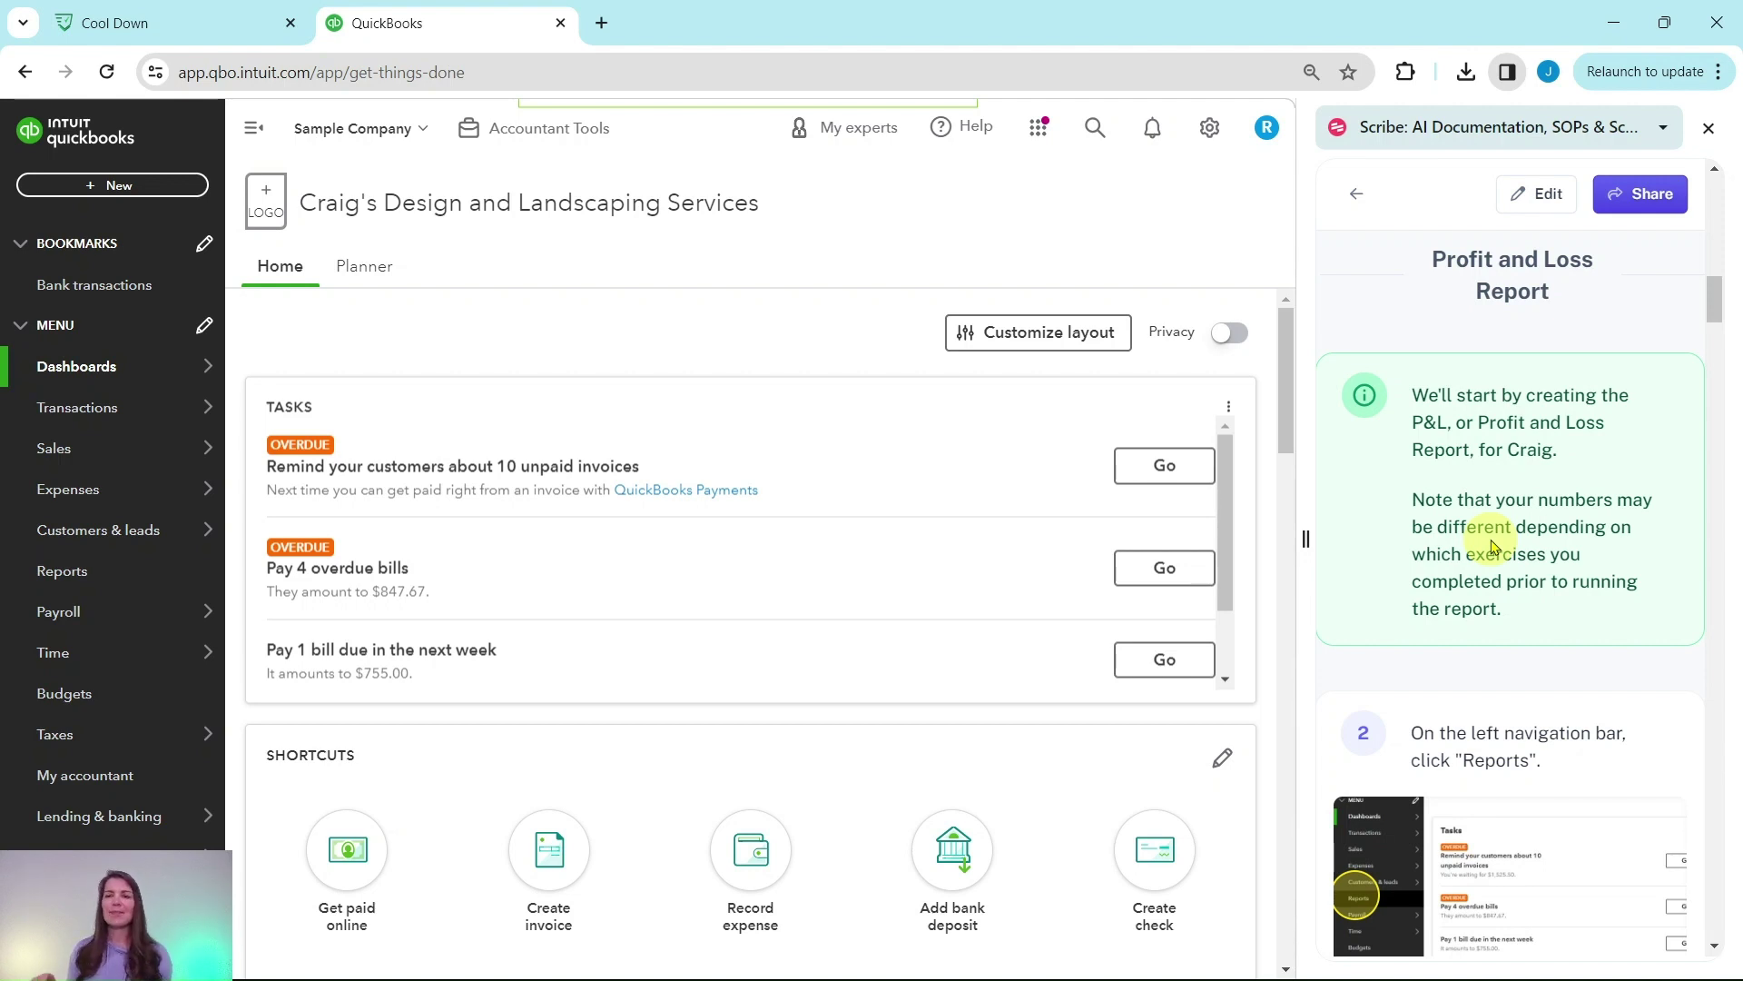
pyautogui.scroll(-6, 1494, 553)
pyautogui.scroll(1, 1490, 451)
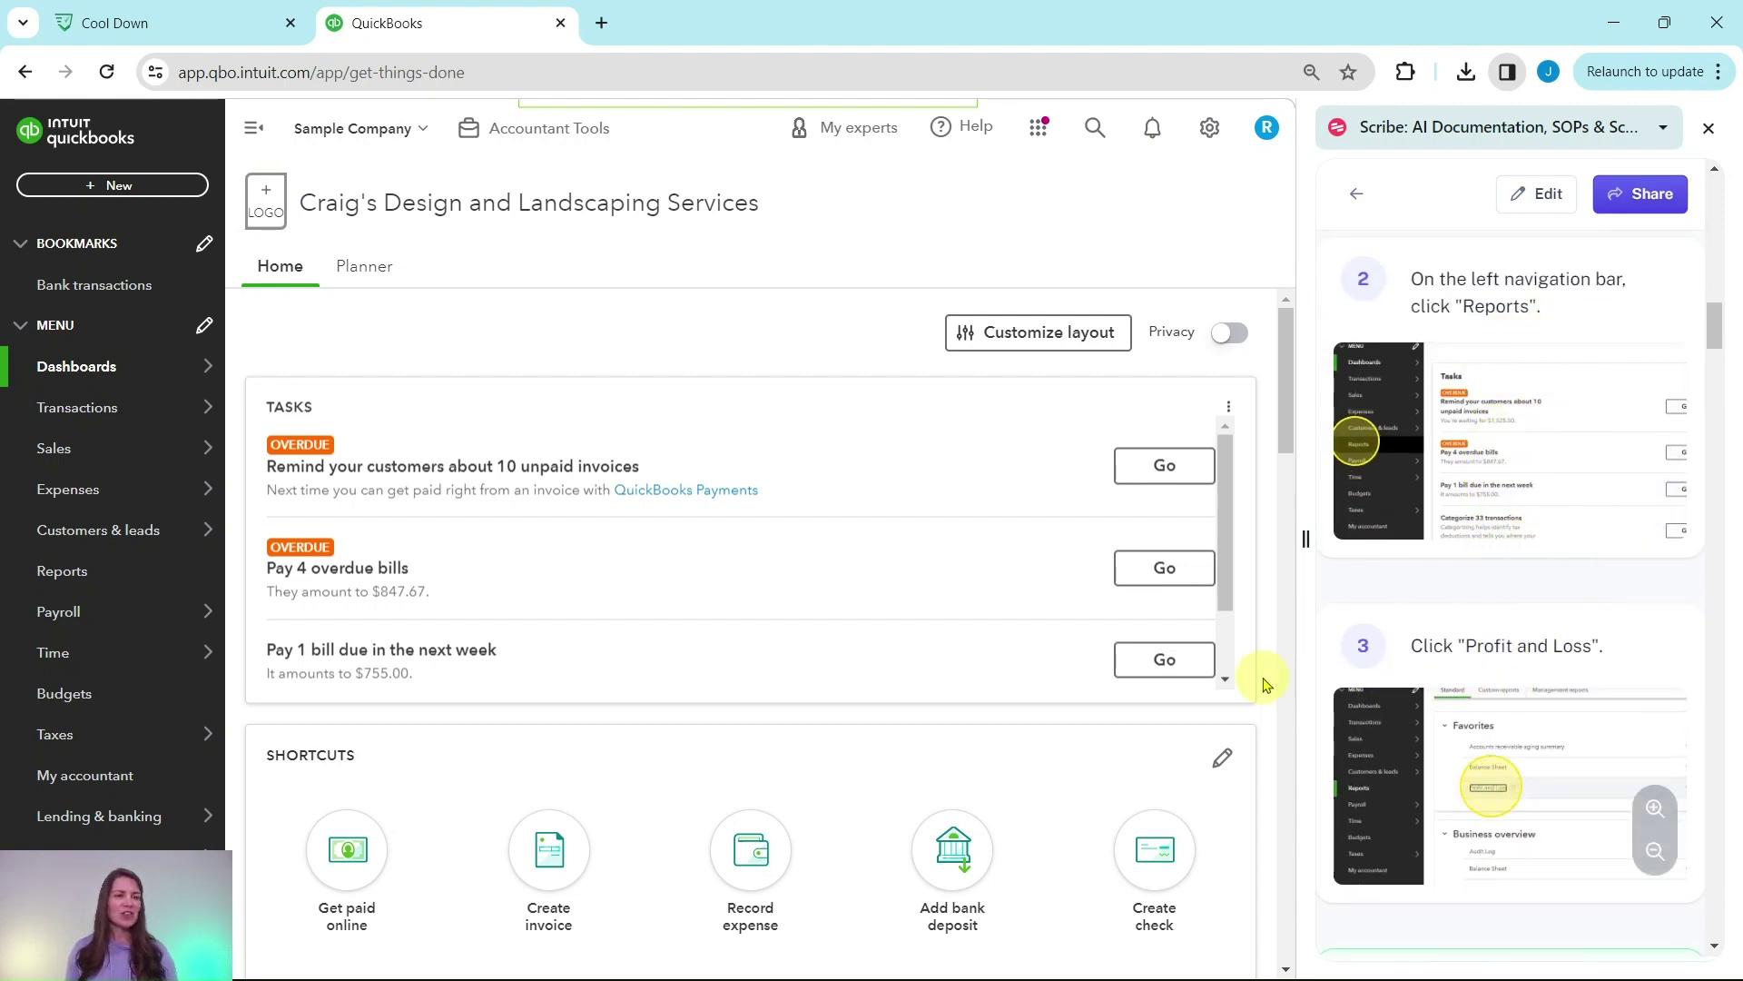
pyautogui.moveTo(145, 640)
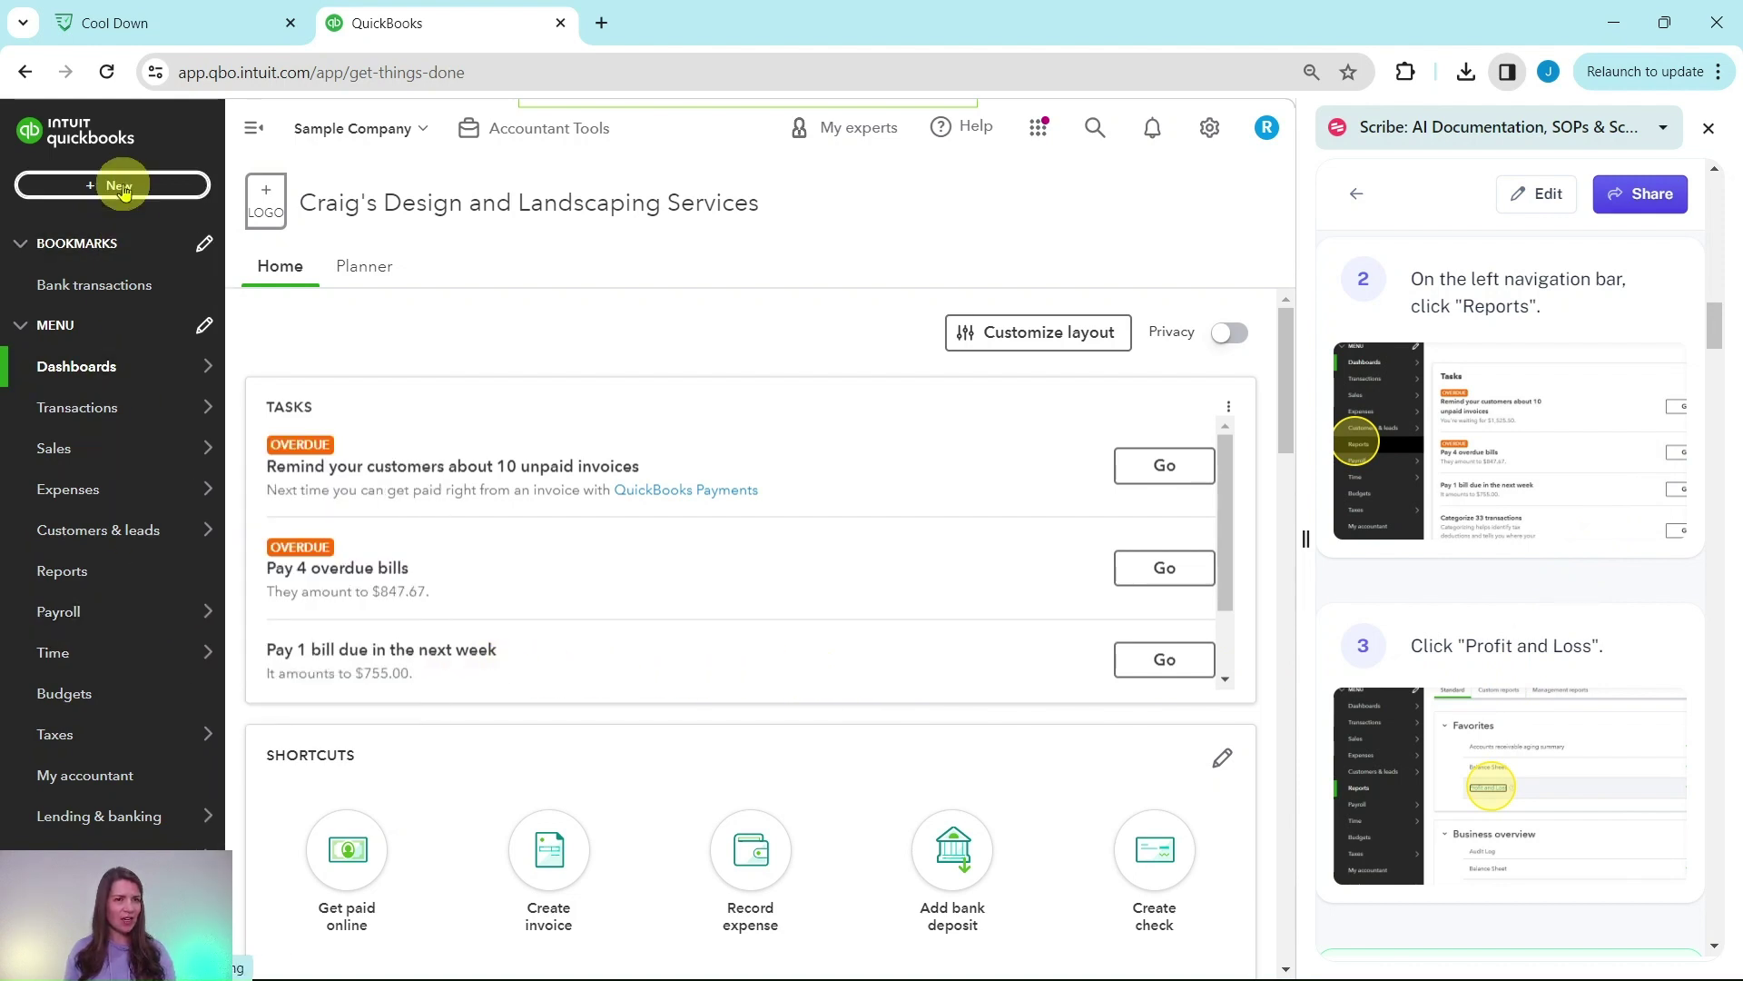
# Step: Go to Reports, dismiss the feedback survey and follow-up message, and open Profit and Loss
pyautogui.click(59, 582)
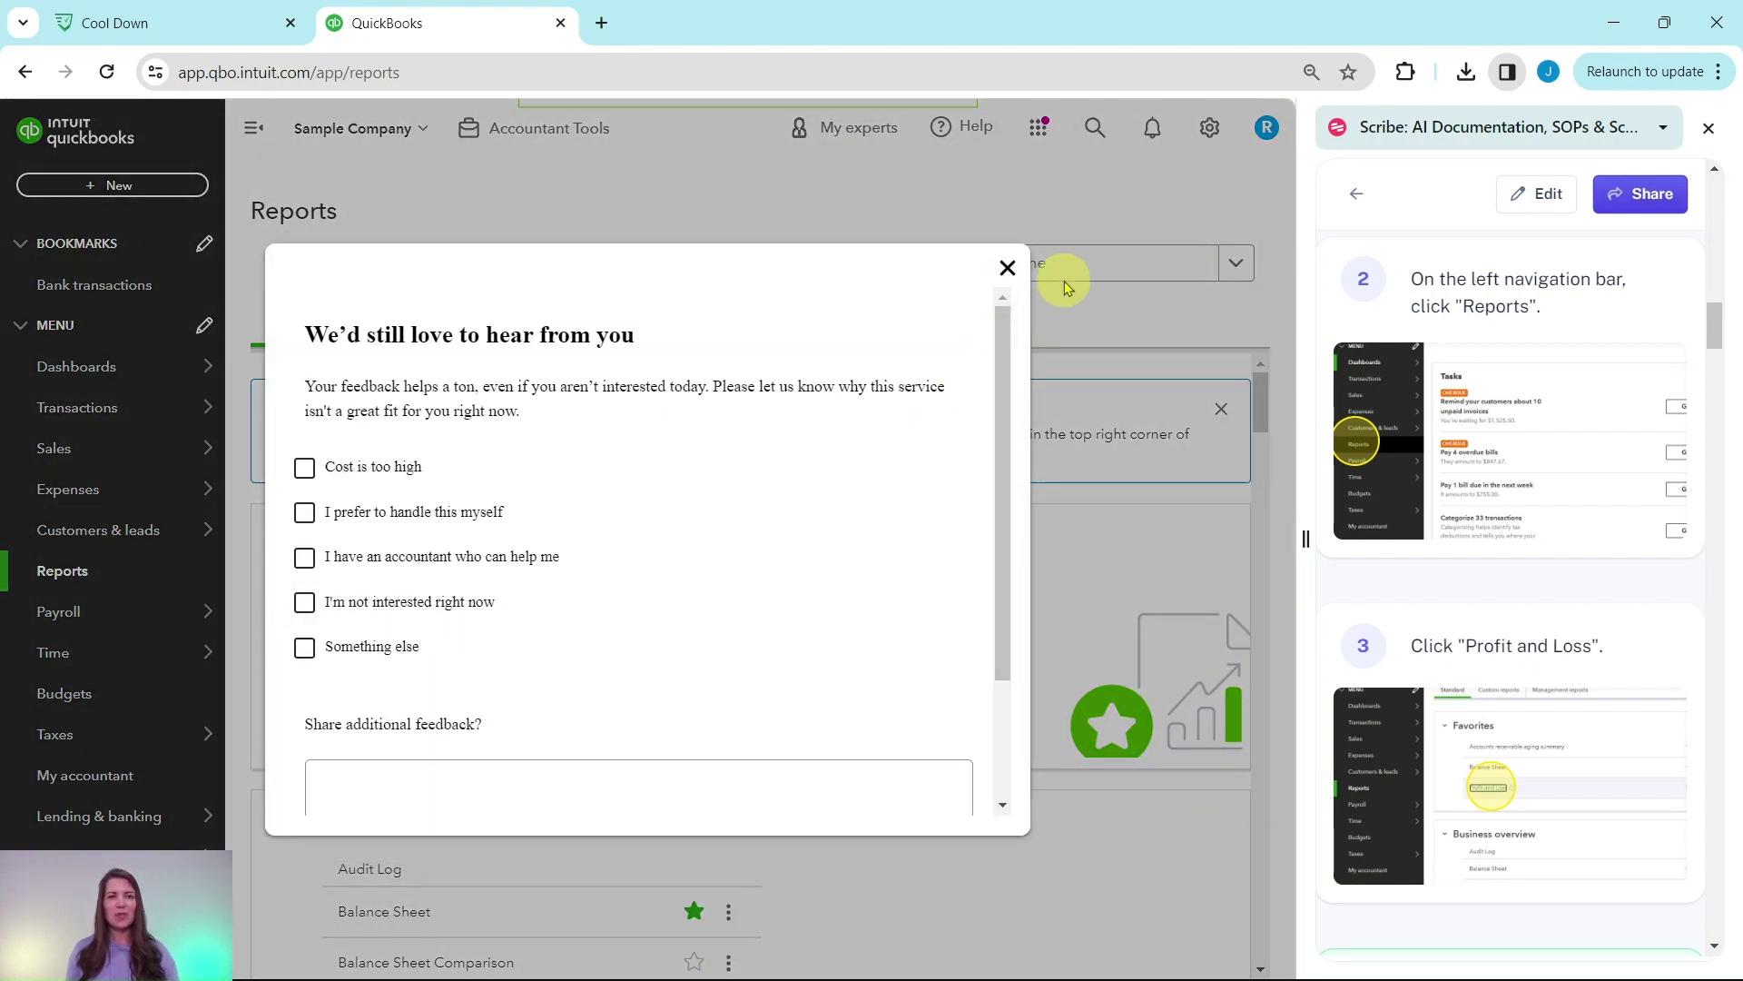
pyautogui.click(1008, 266)
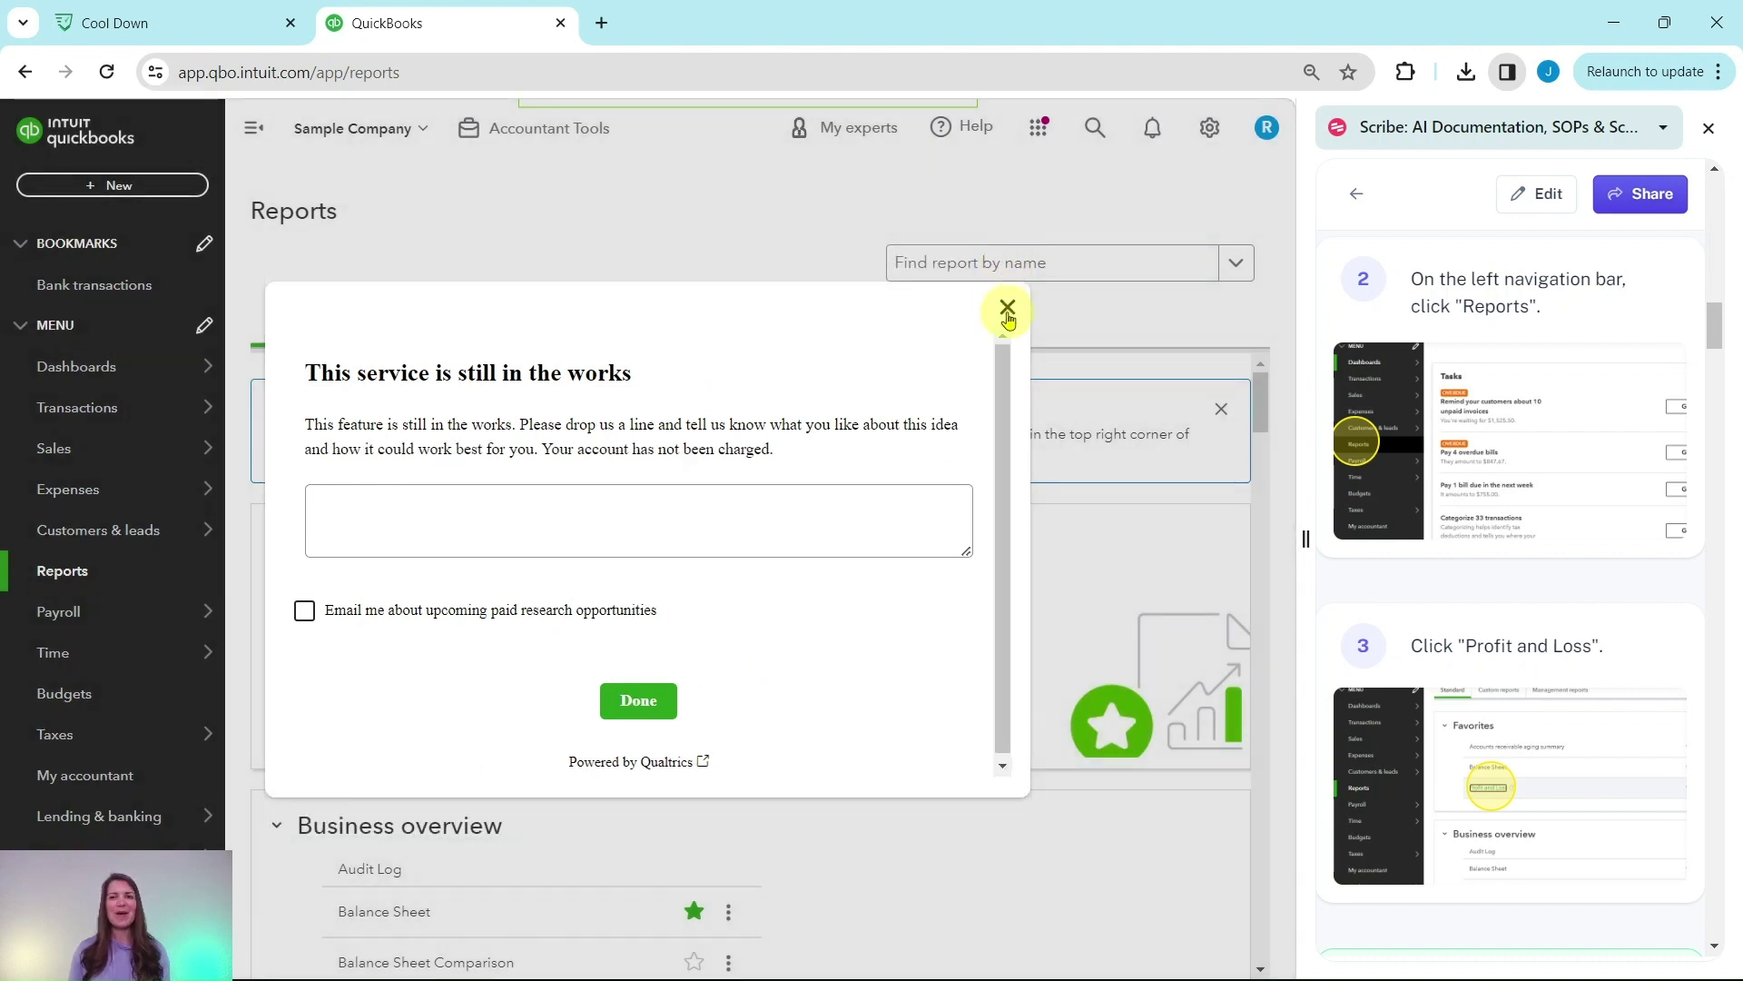
pyautogui.click(1006, 313)
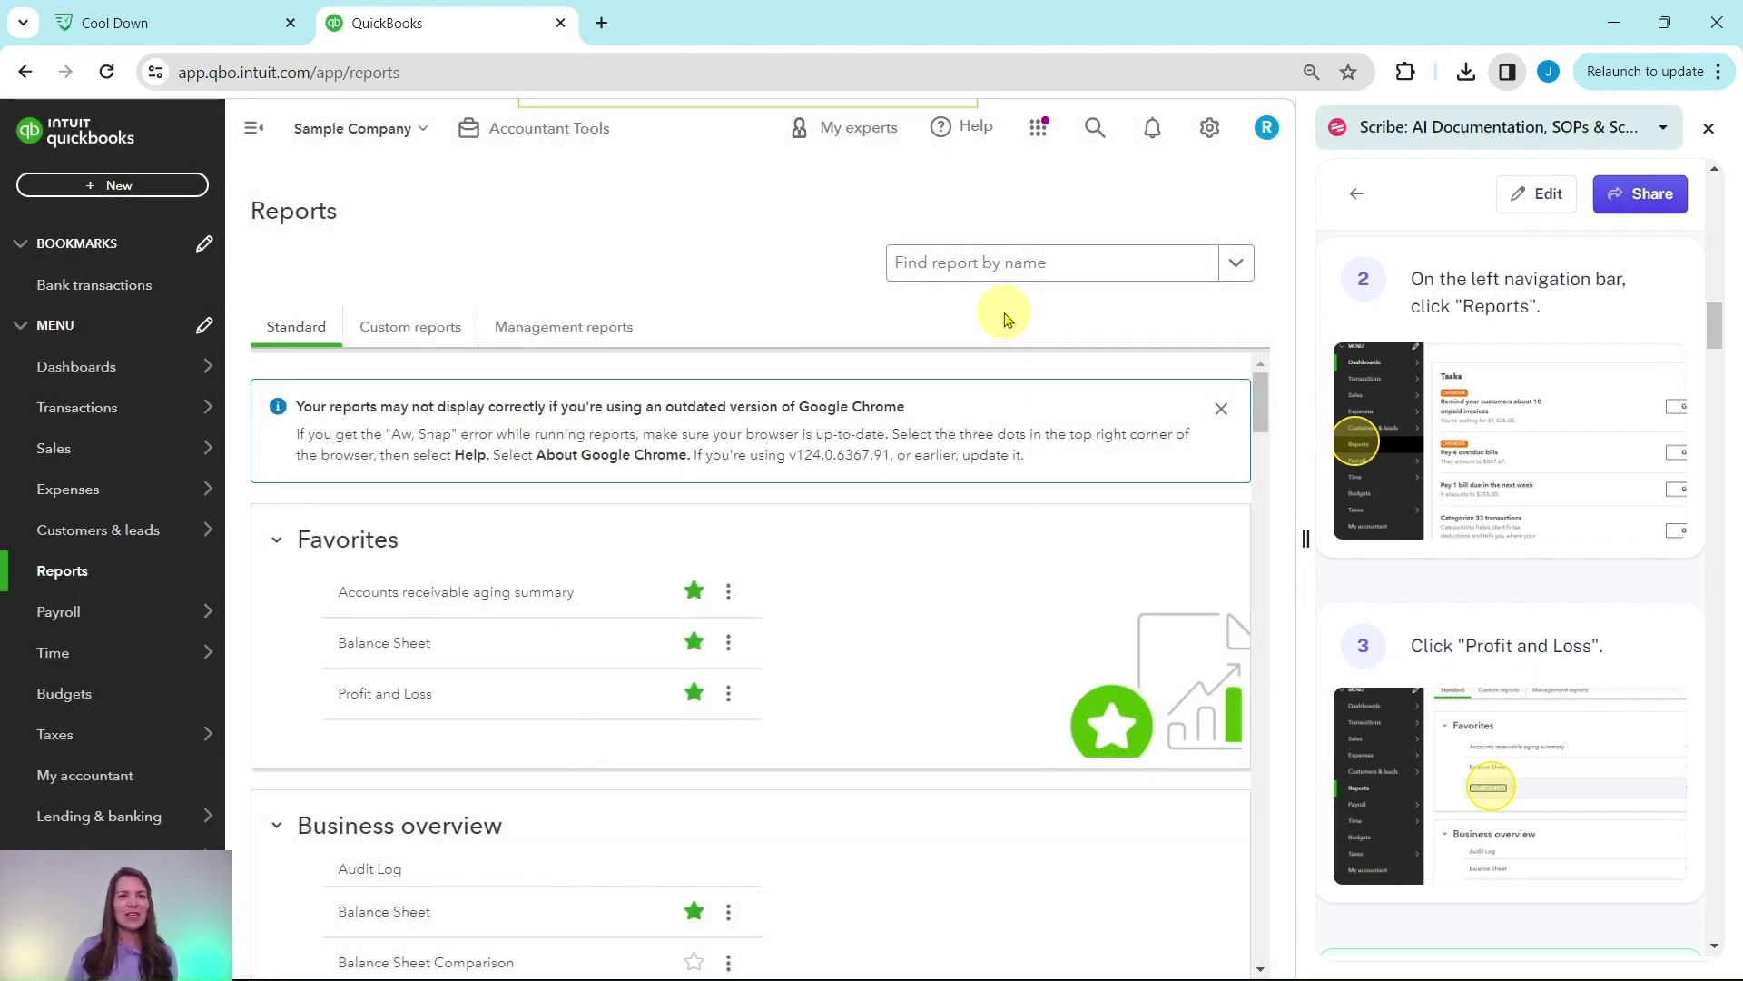
pyautogui.click(385, 696)
# Step: Review the January–April 2024 Profit and Loss (Total Income $9,809.52), ending at its report header
pyautogui.scroll(-2, 1485, 560)
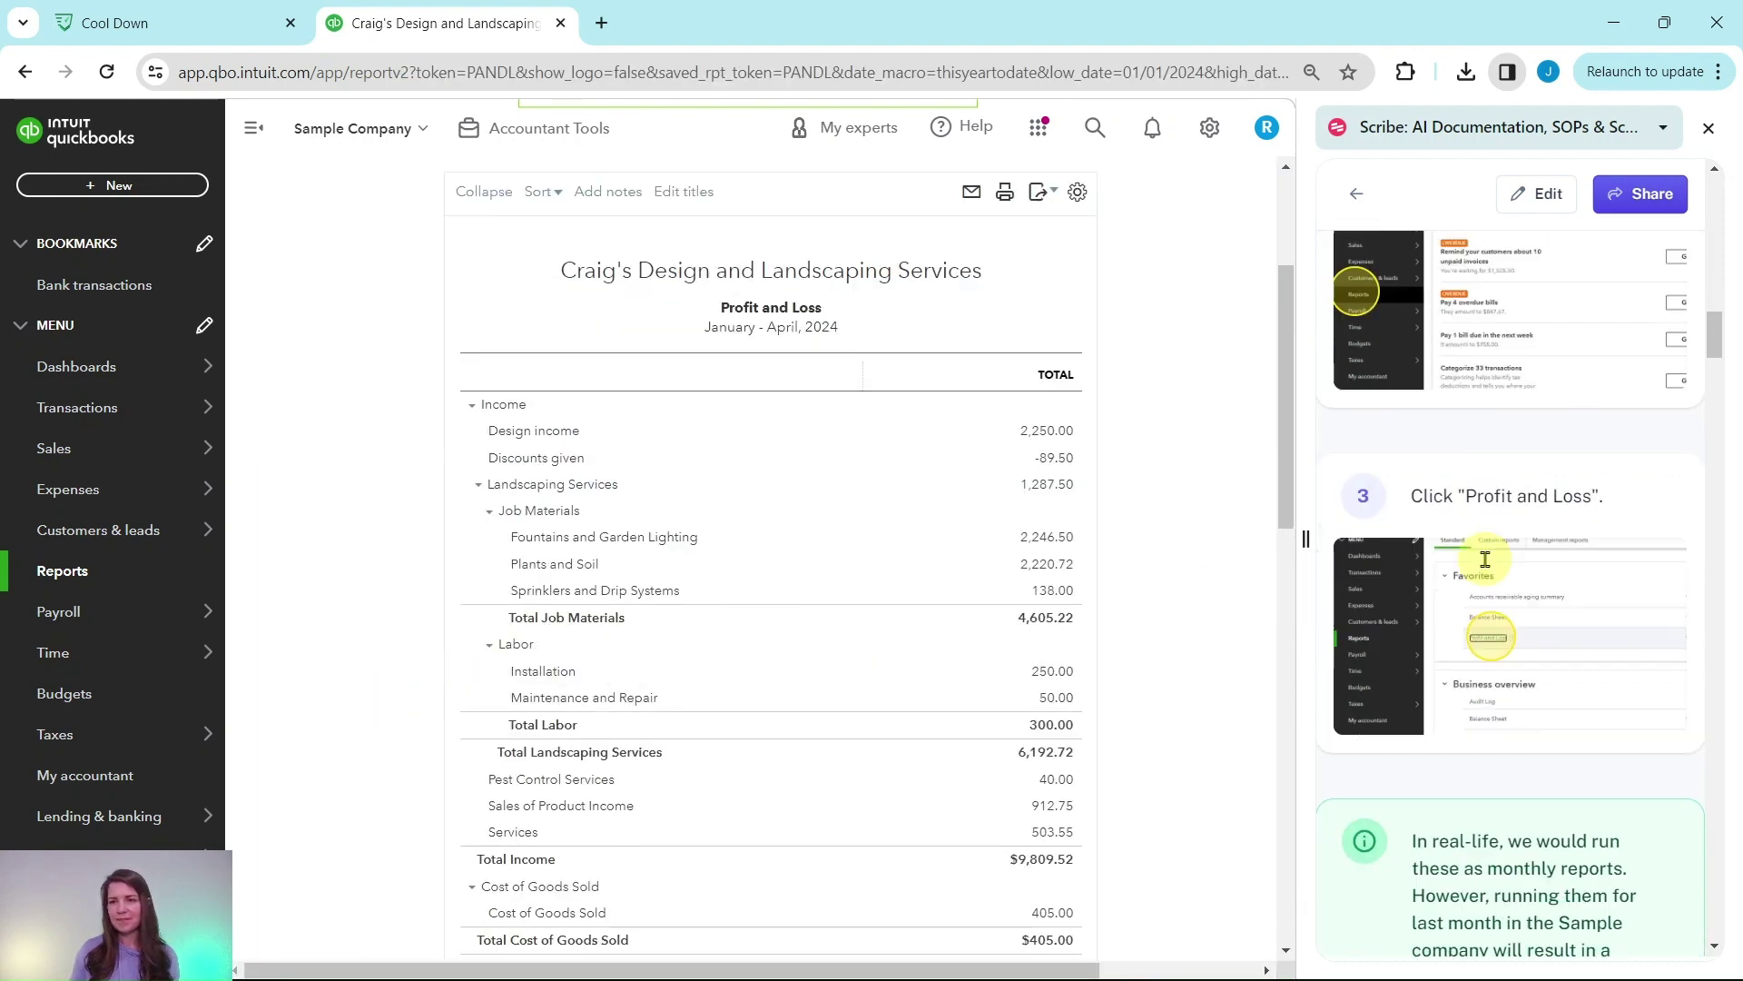
pyautogui.scroll(-4, 1486, 559)
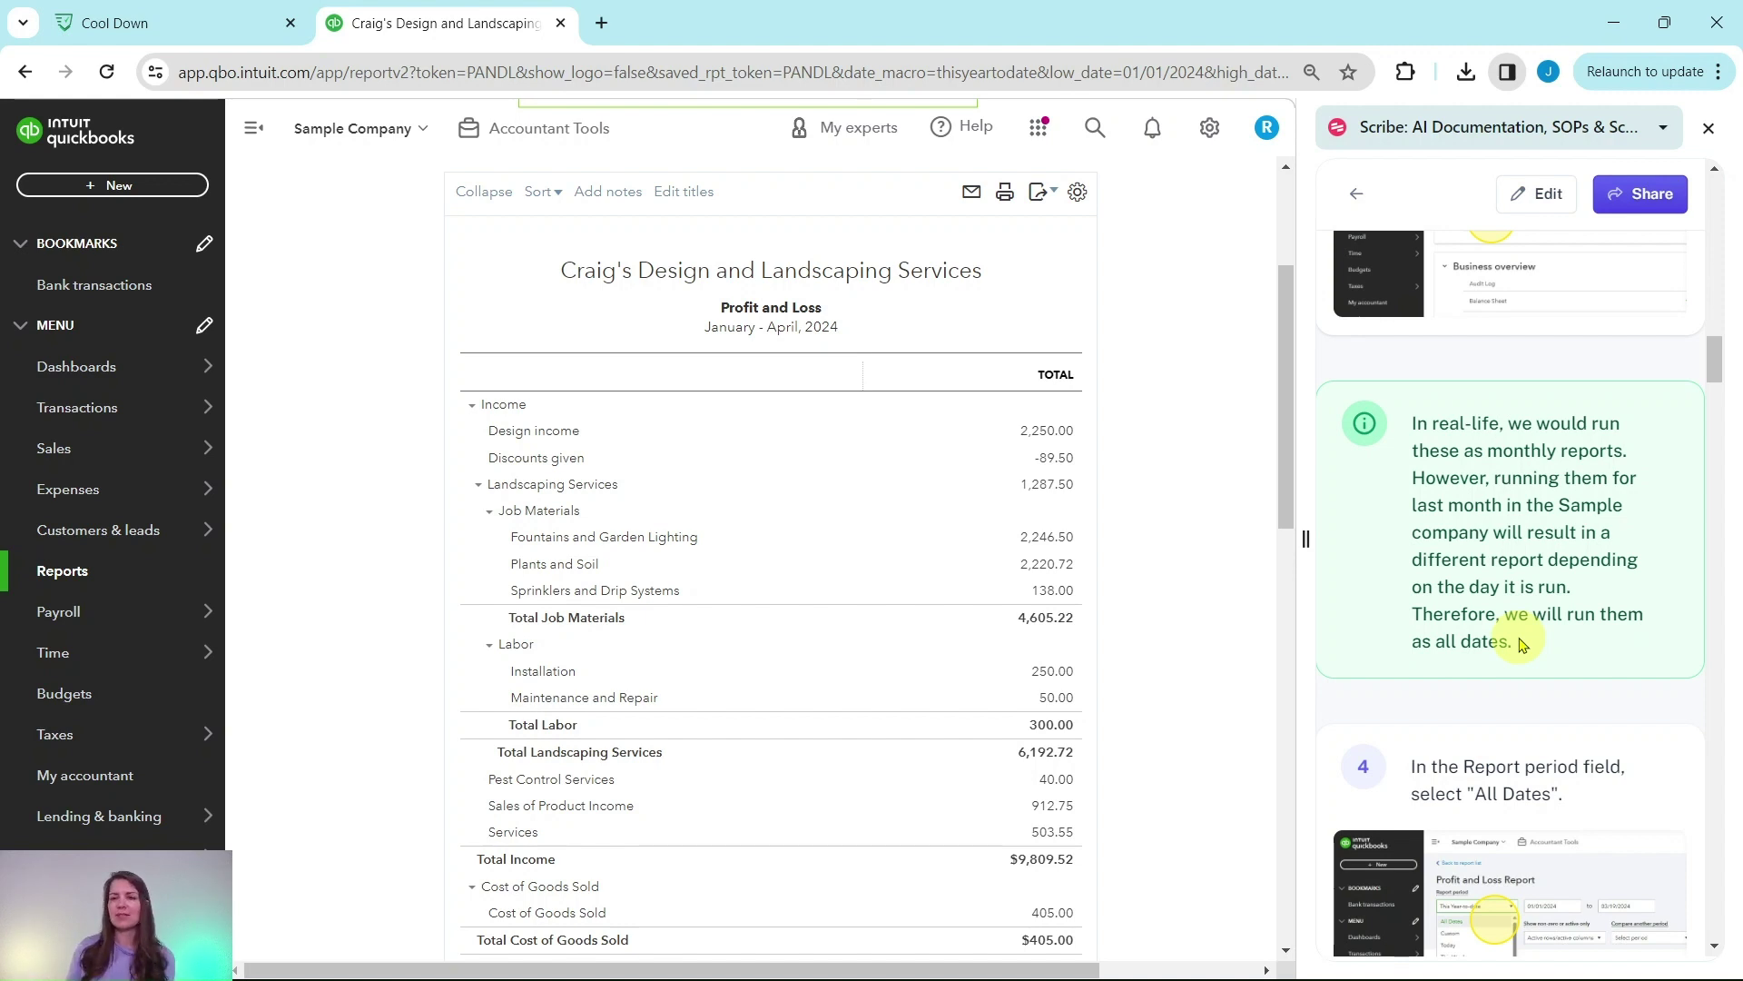
pyautogui.scroll(-4, 1523, 644)
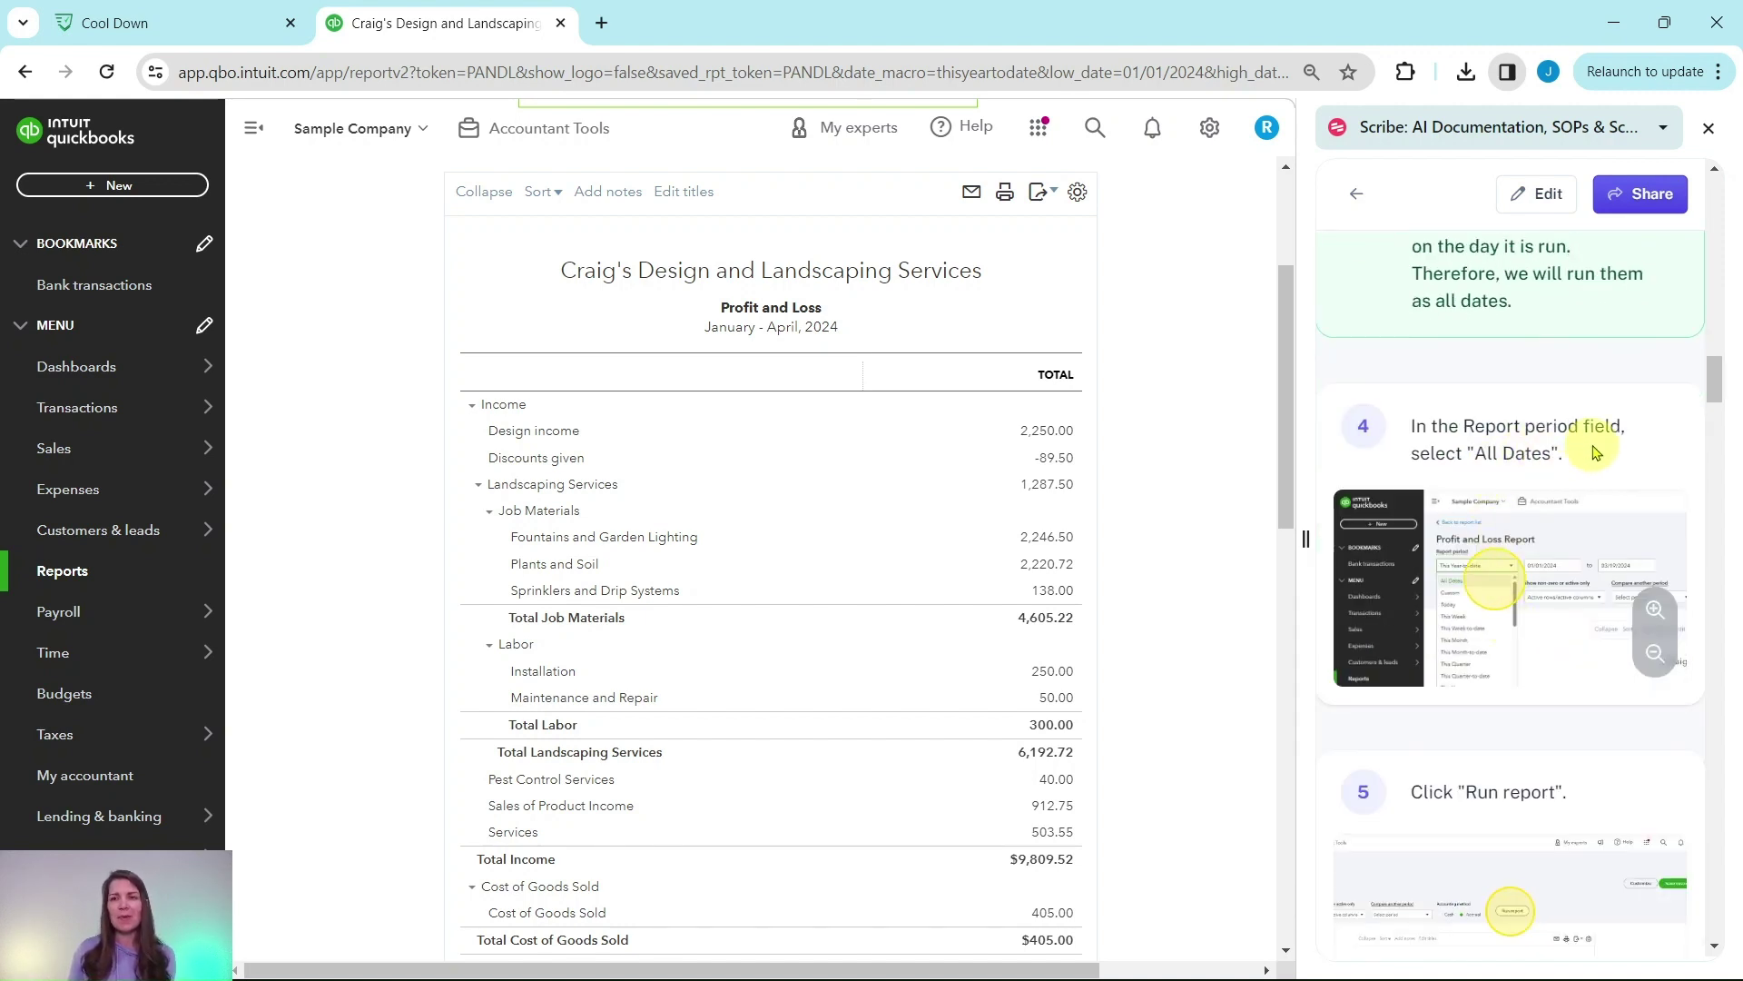
pyautogui.scroll(-1, 1595, 451)
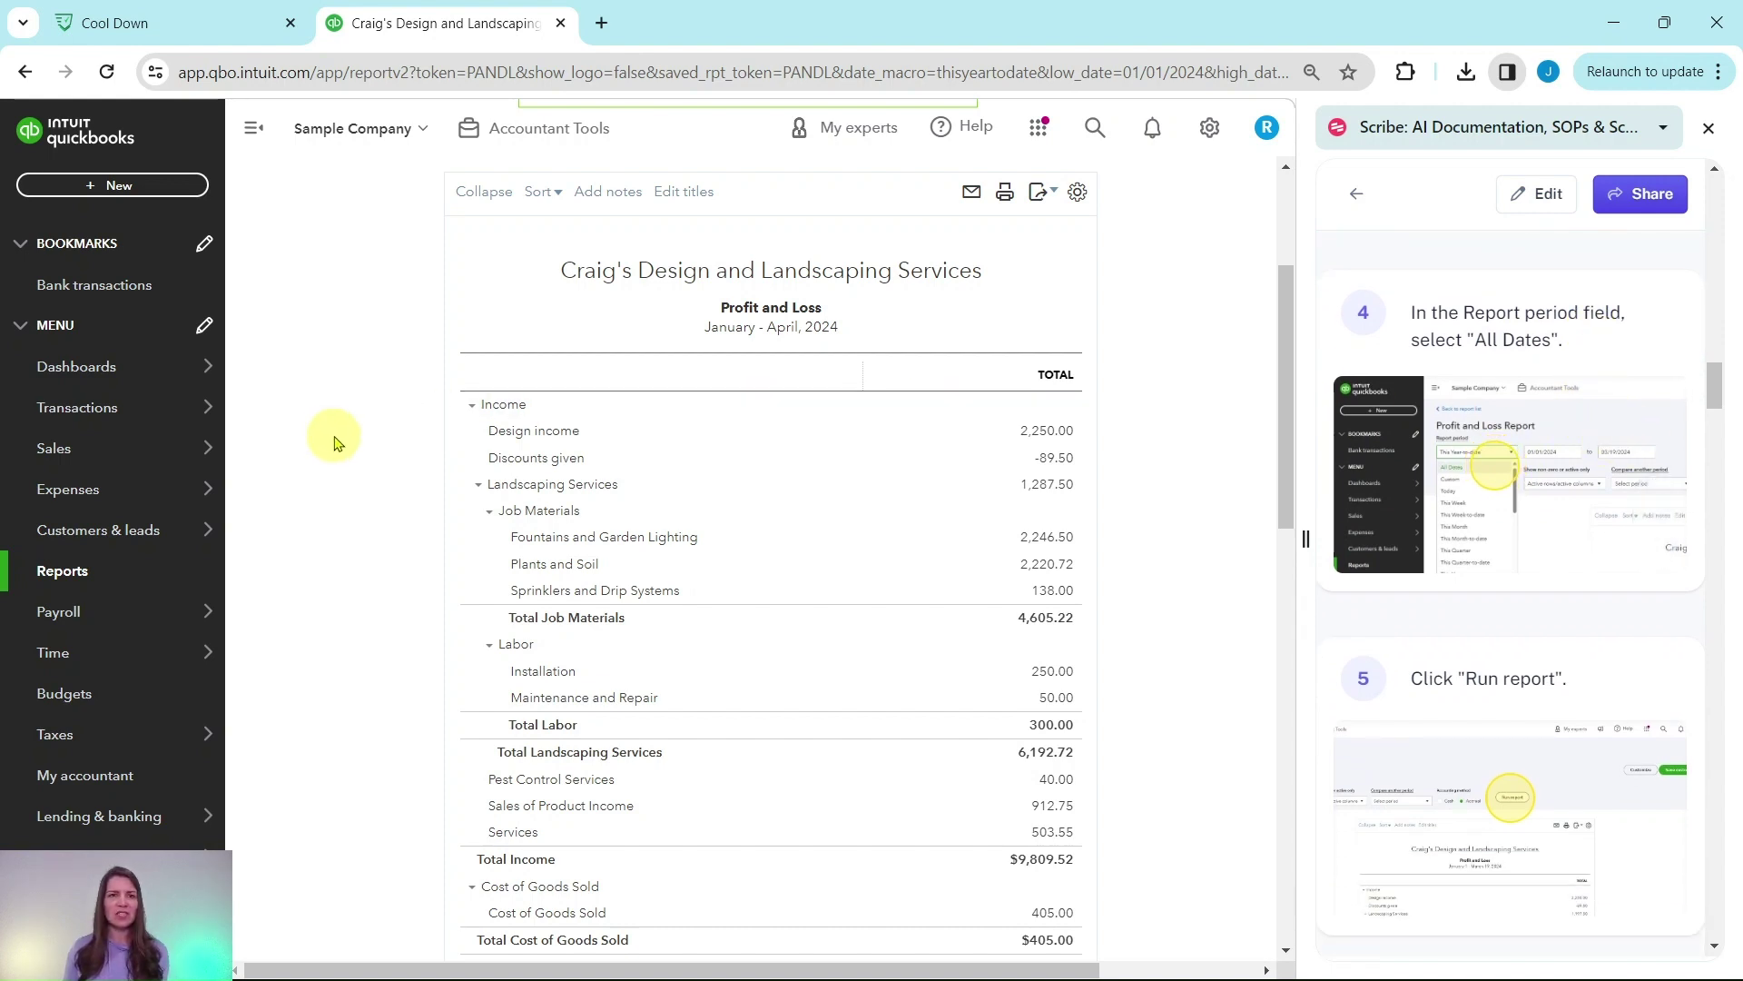
pyautogui.scroll(3, 334, 442)
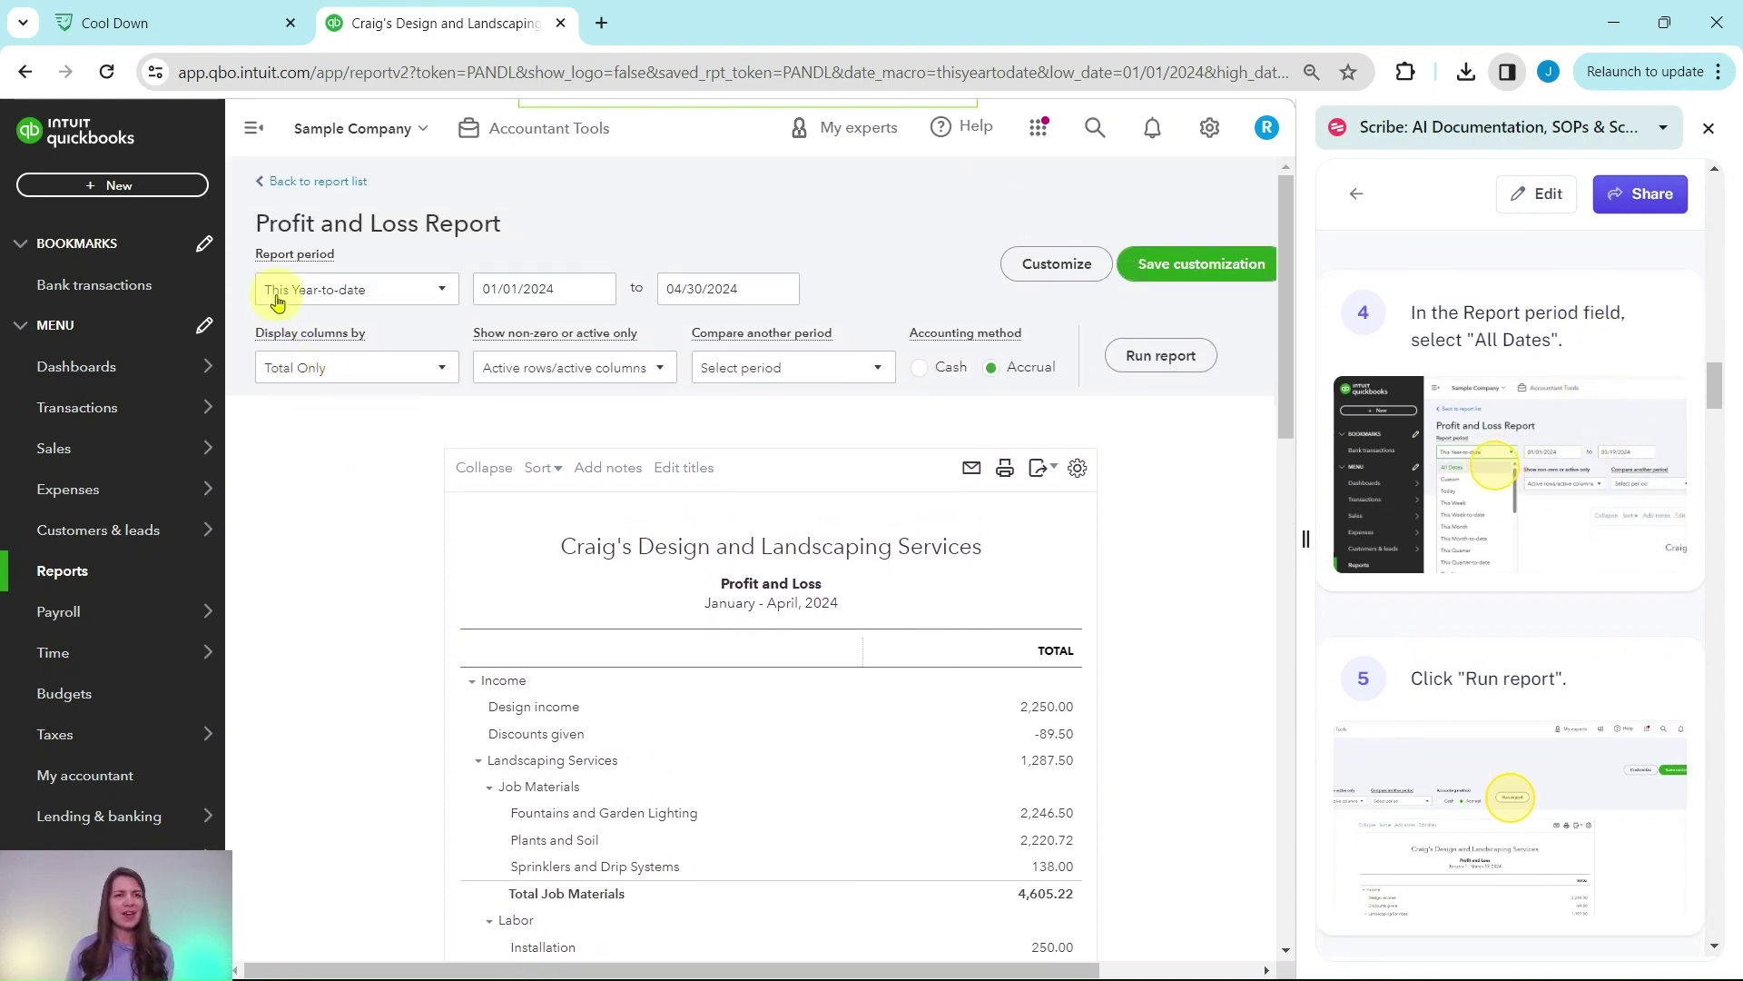
# Step: Rerun the Profit and Loss for All Dates, raising Total Income to $10,200.77
pyautogui.click(334, 302)
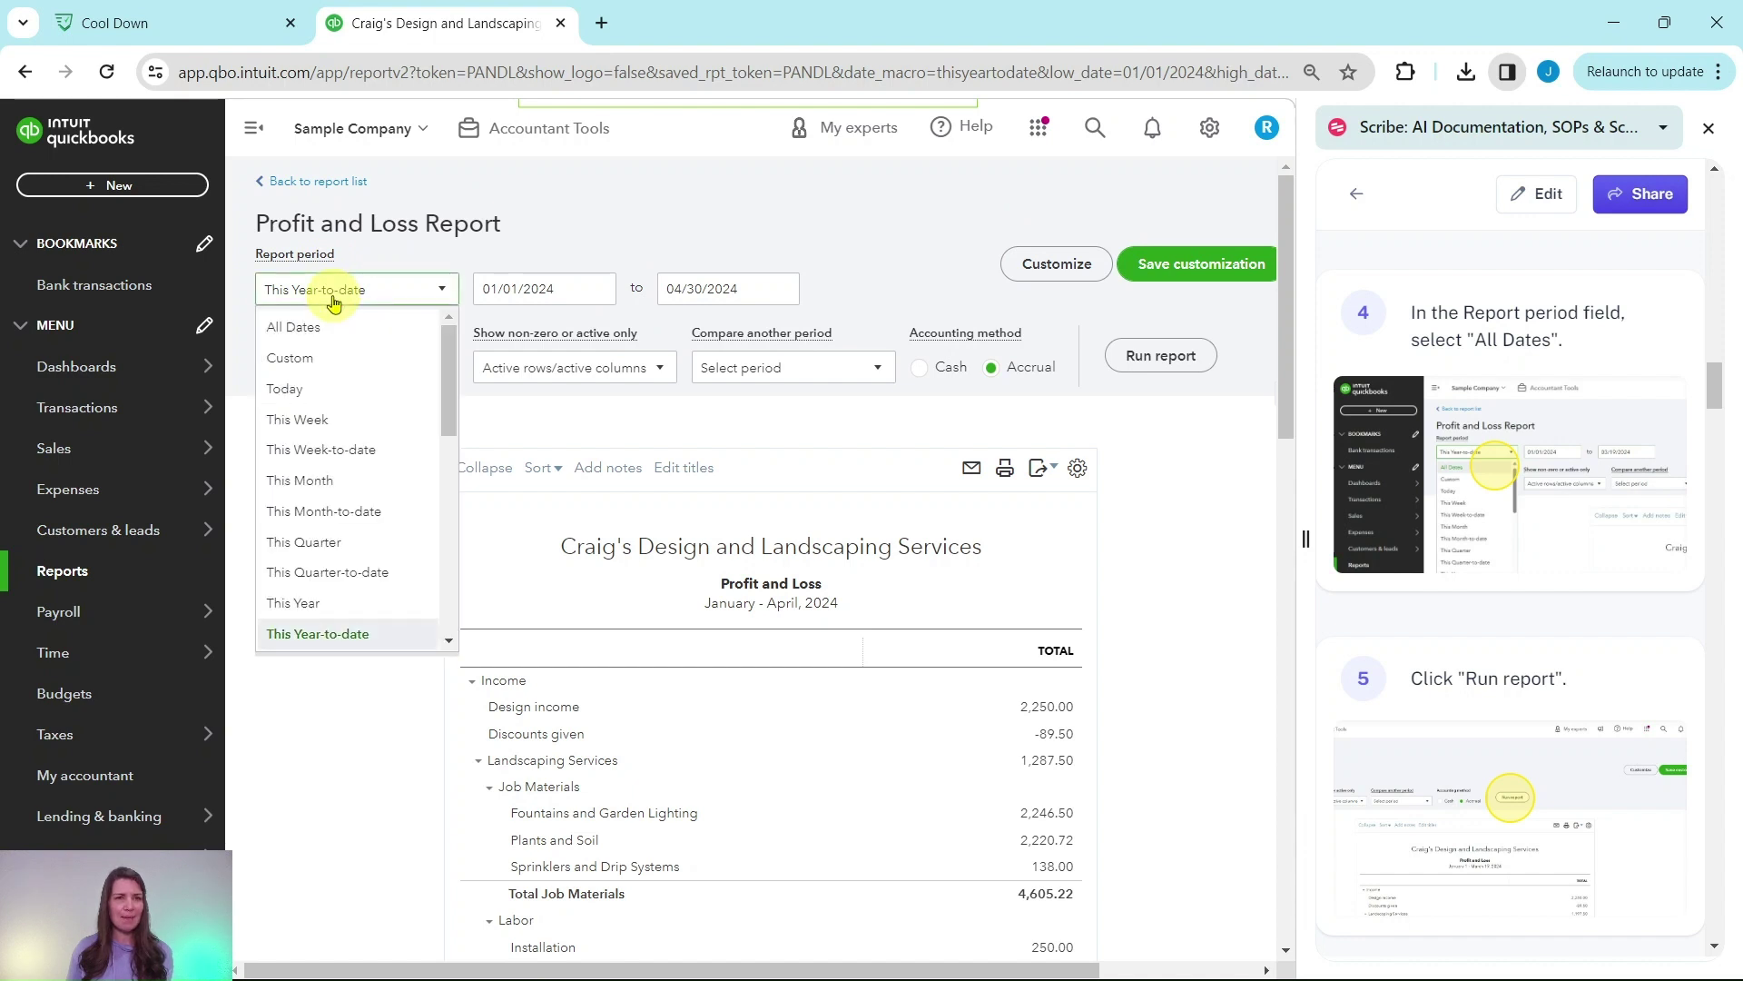
pyautogui.click(292, 331)
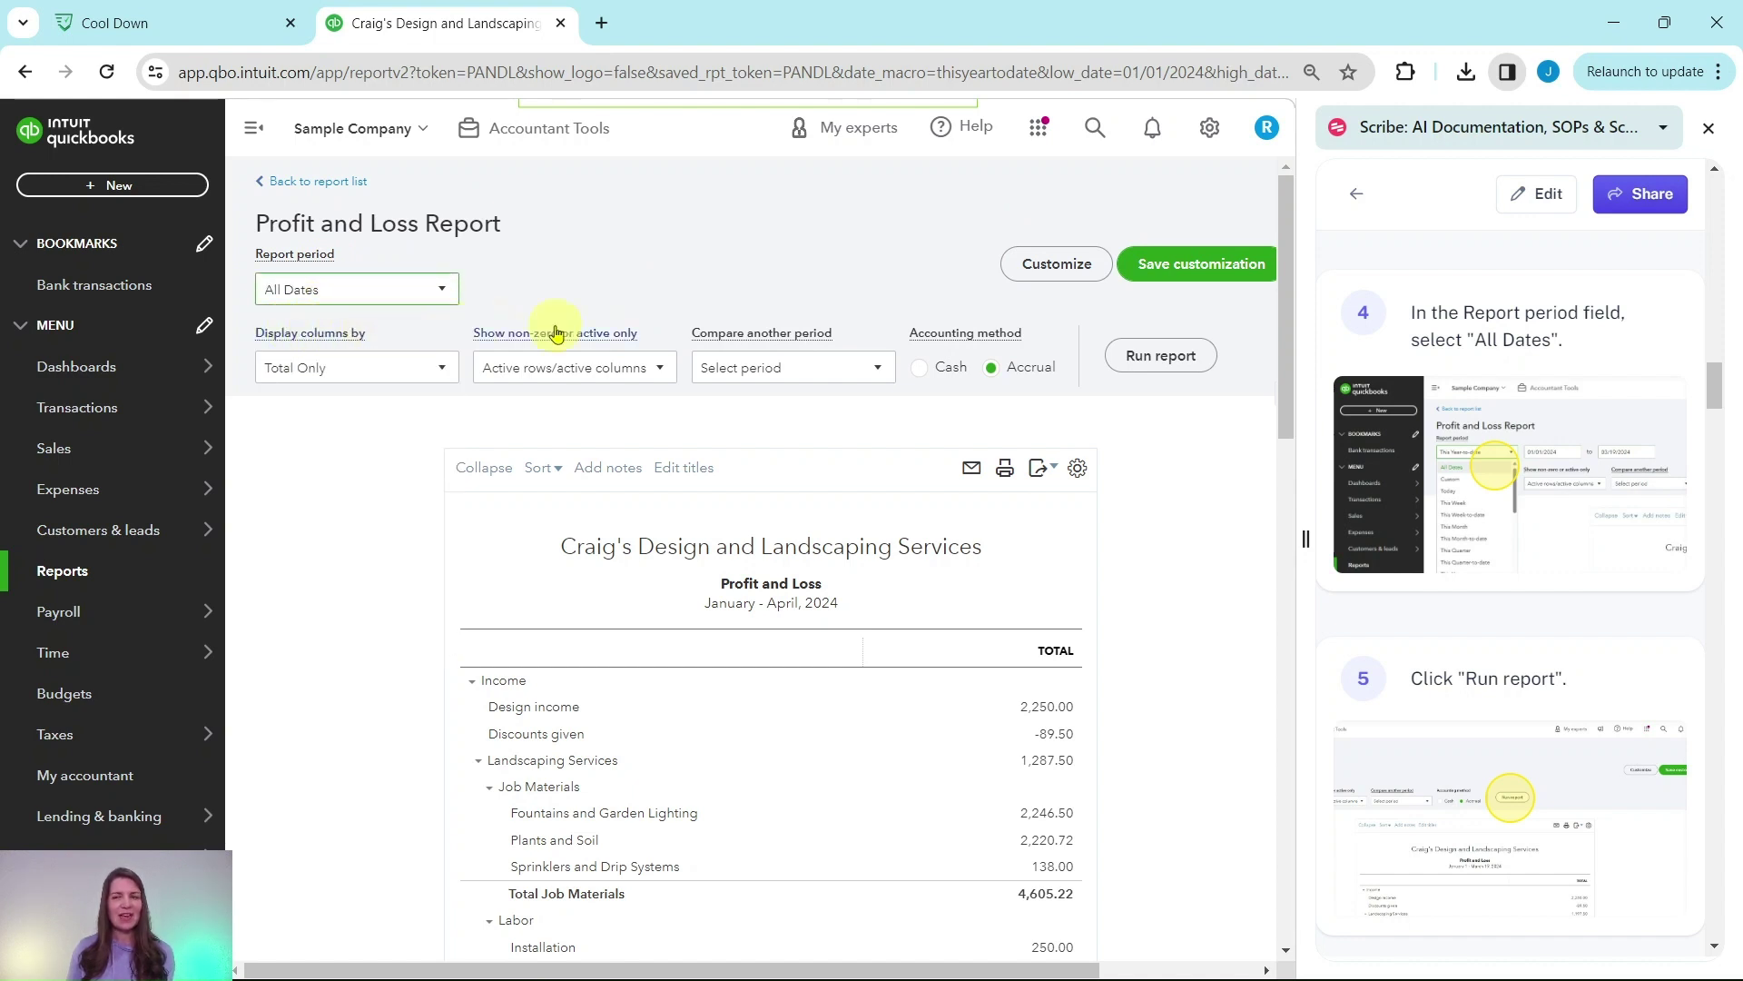
pyautogui.click(1180, 363)
pyautogui.scroll(-3, 1180, 362)
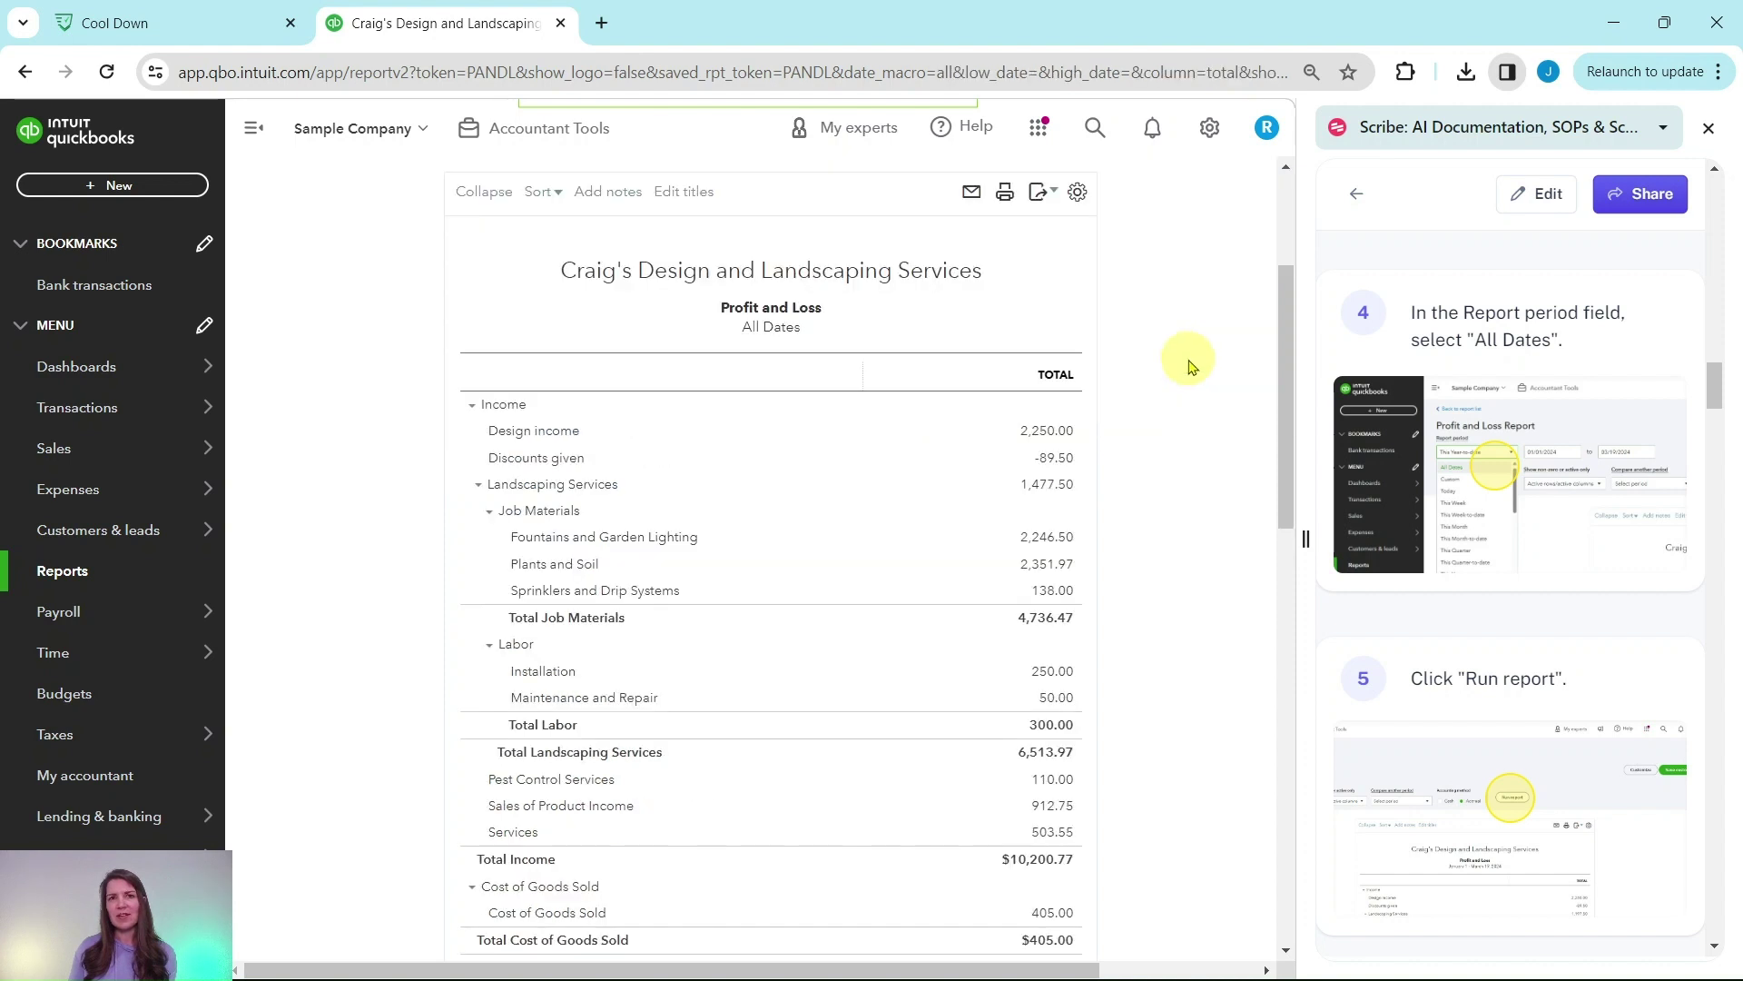
pyautogui.scroll(-7, 1509, 454)
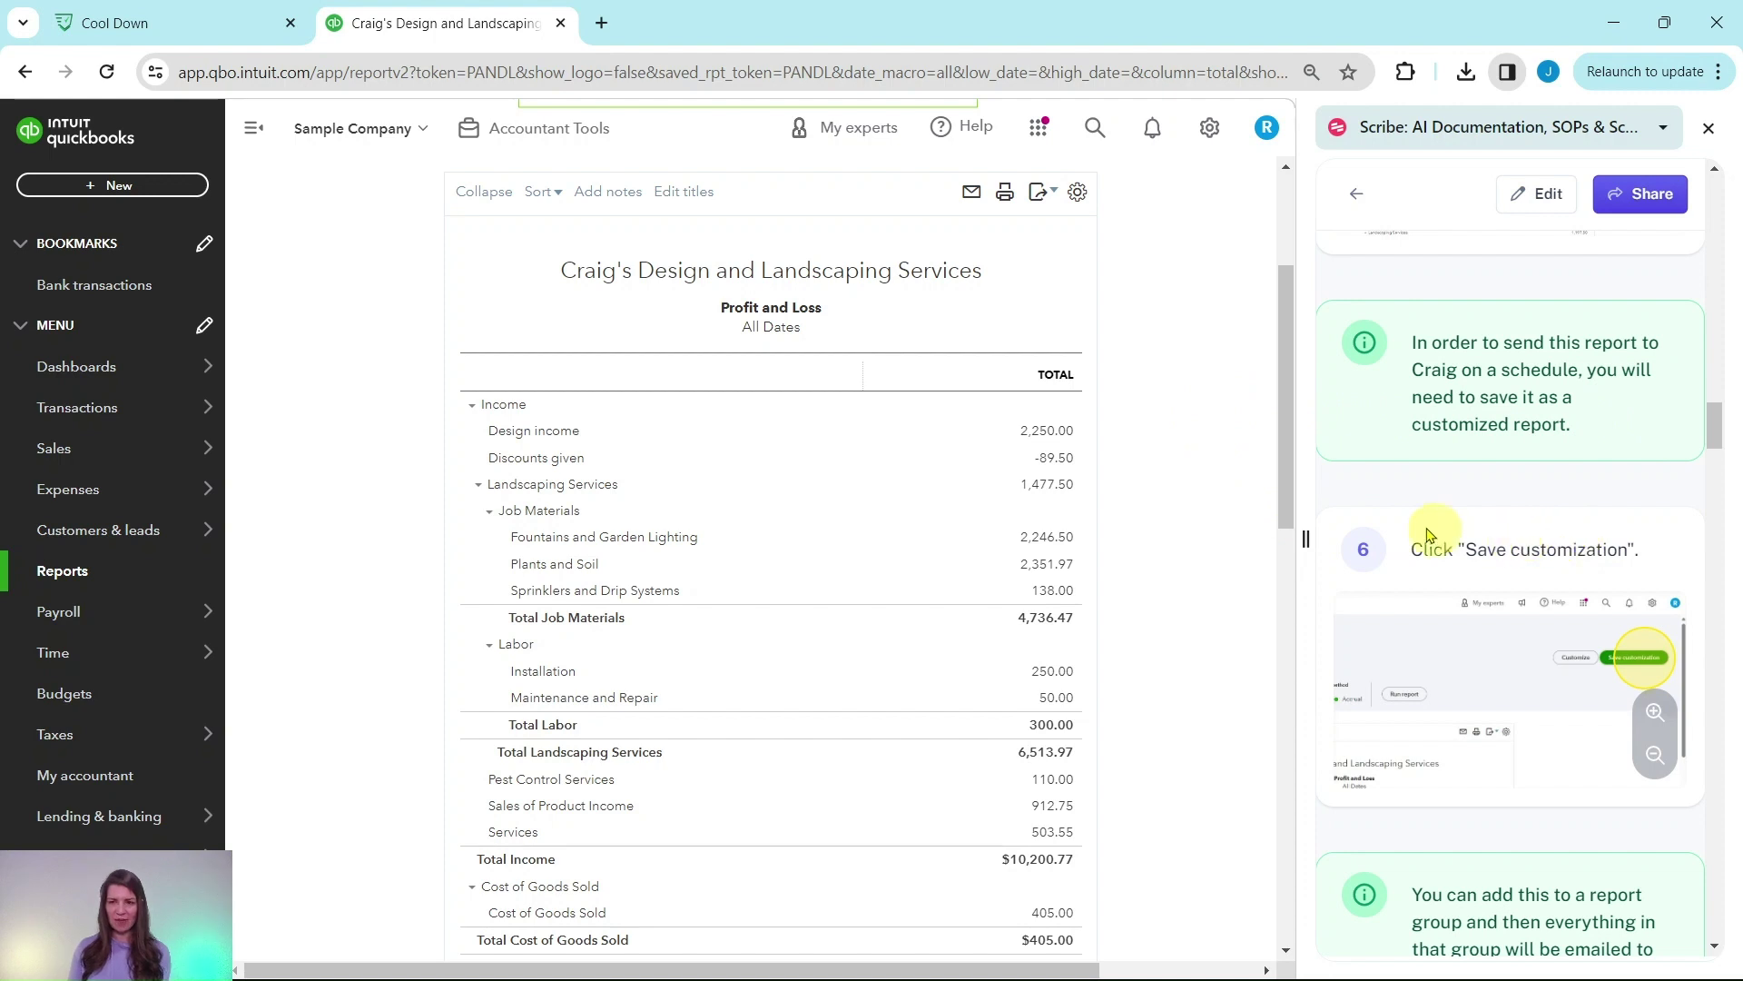
pyautogui.scroll(3, 1171, 509)
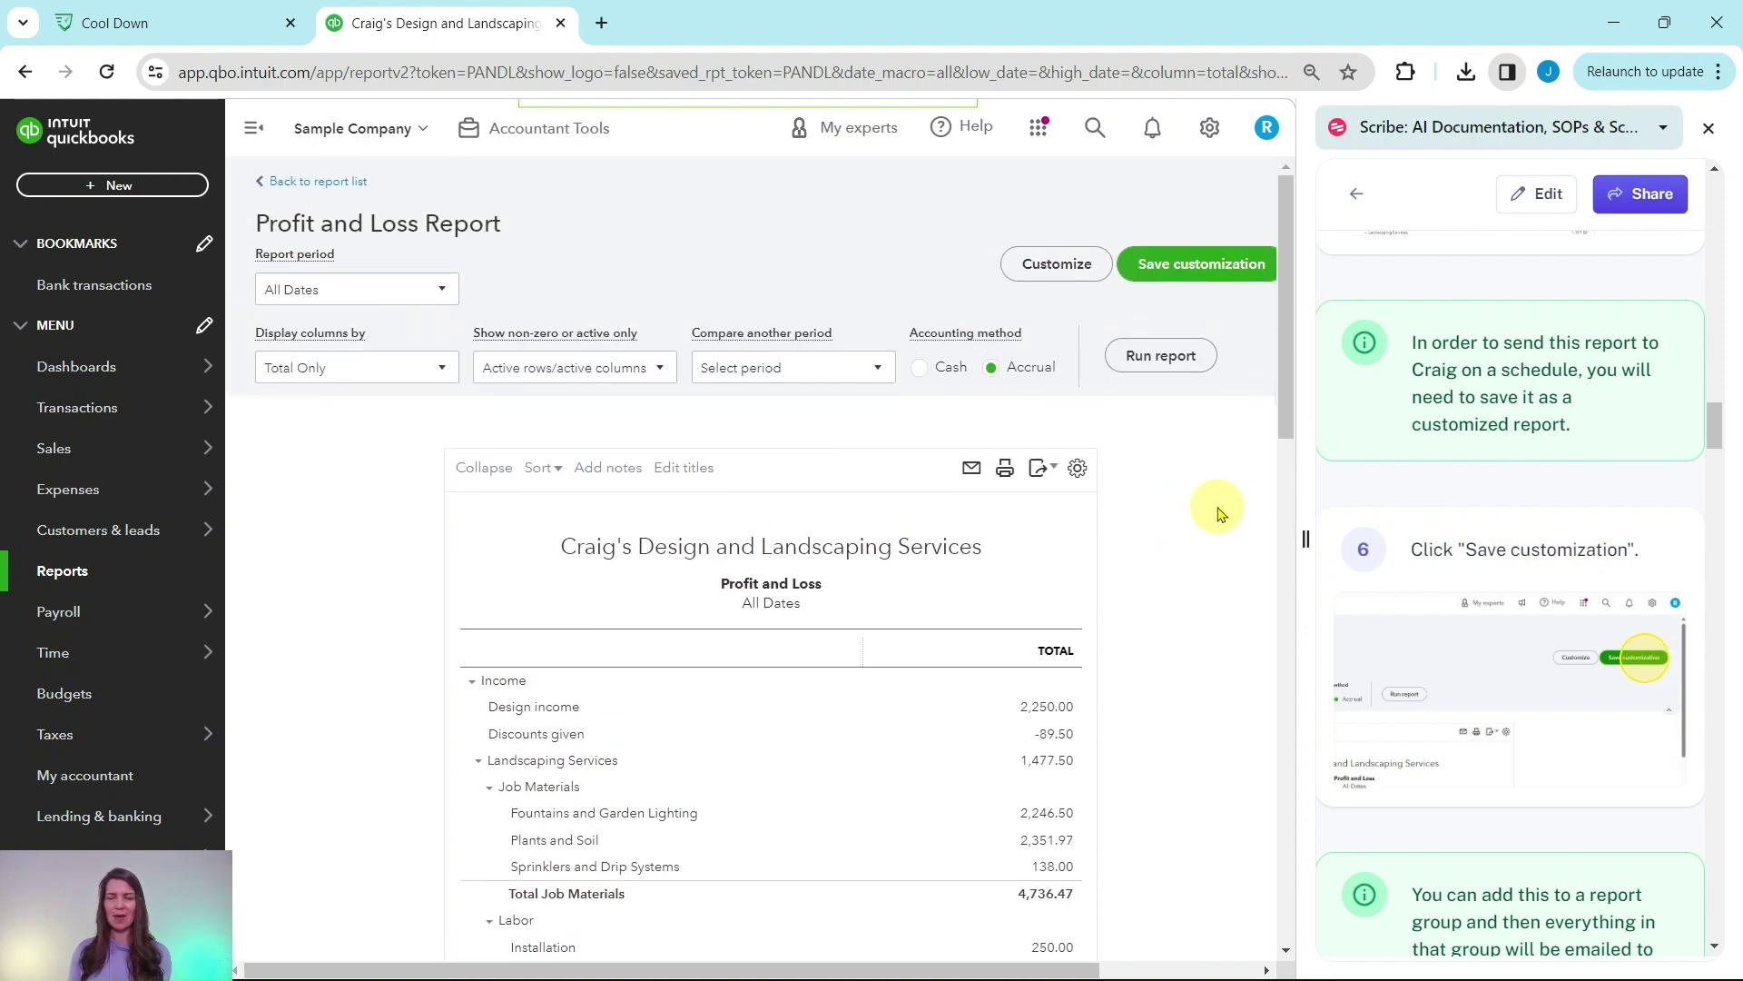
# Step: Begin saving the report as a custom report and create a new group named Monthly Reports
pyautogui.click(1206, 265)
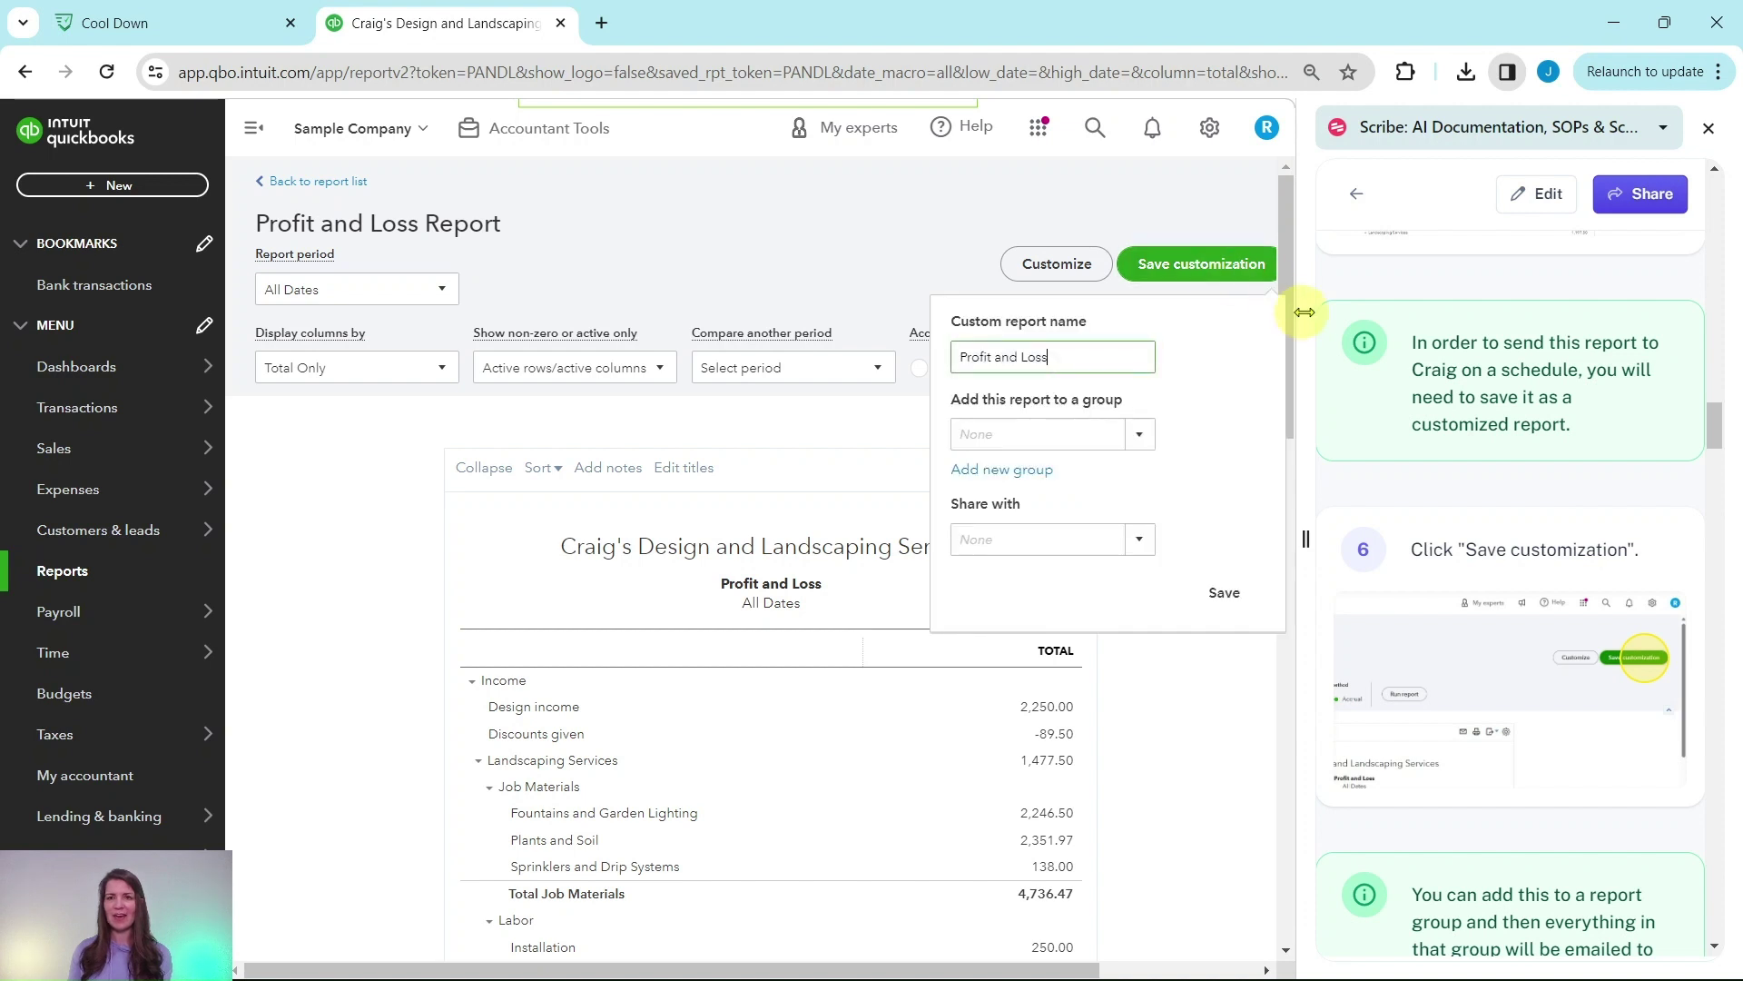
pyautogui.scroll(-4, 1499, 478)
pyautogui.scroll(-2, 1500, 479)
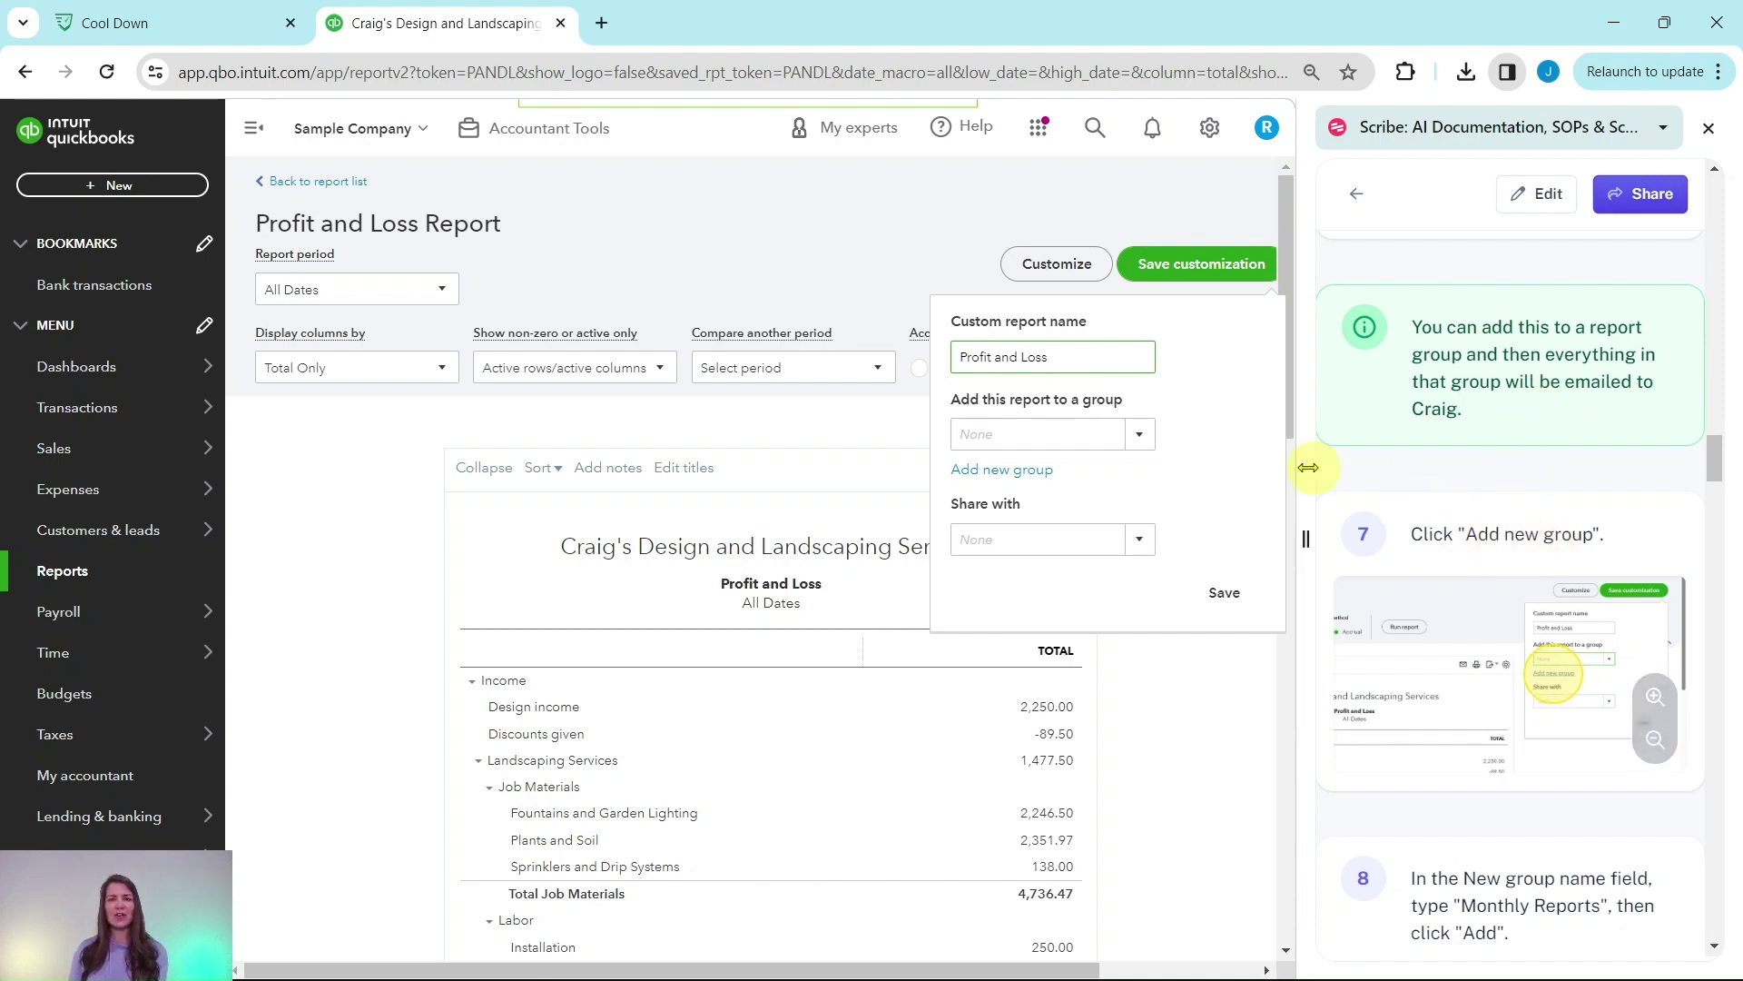
pyautogui.click(997, 473)
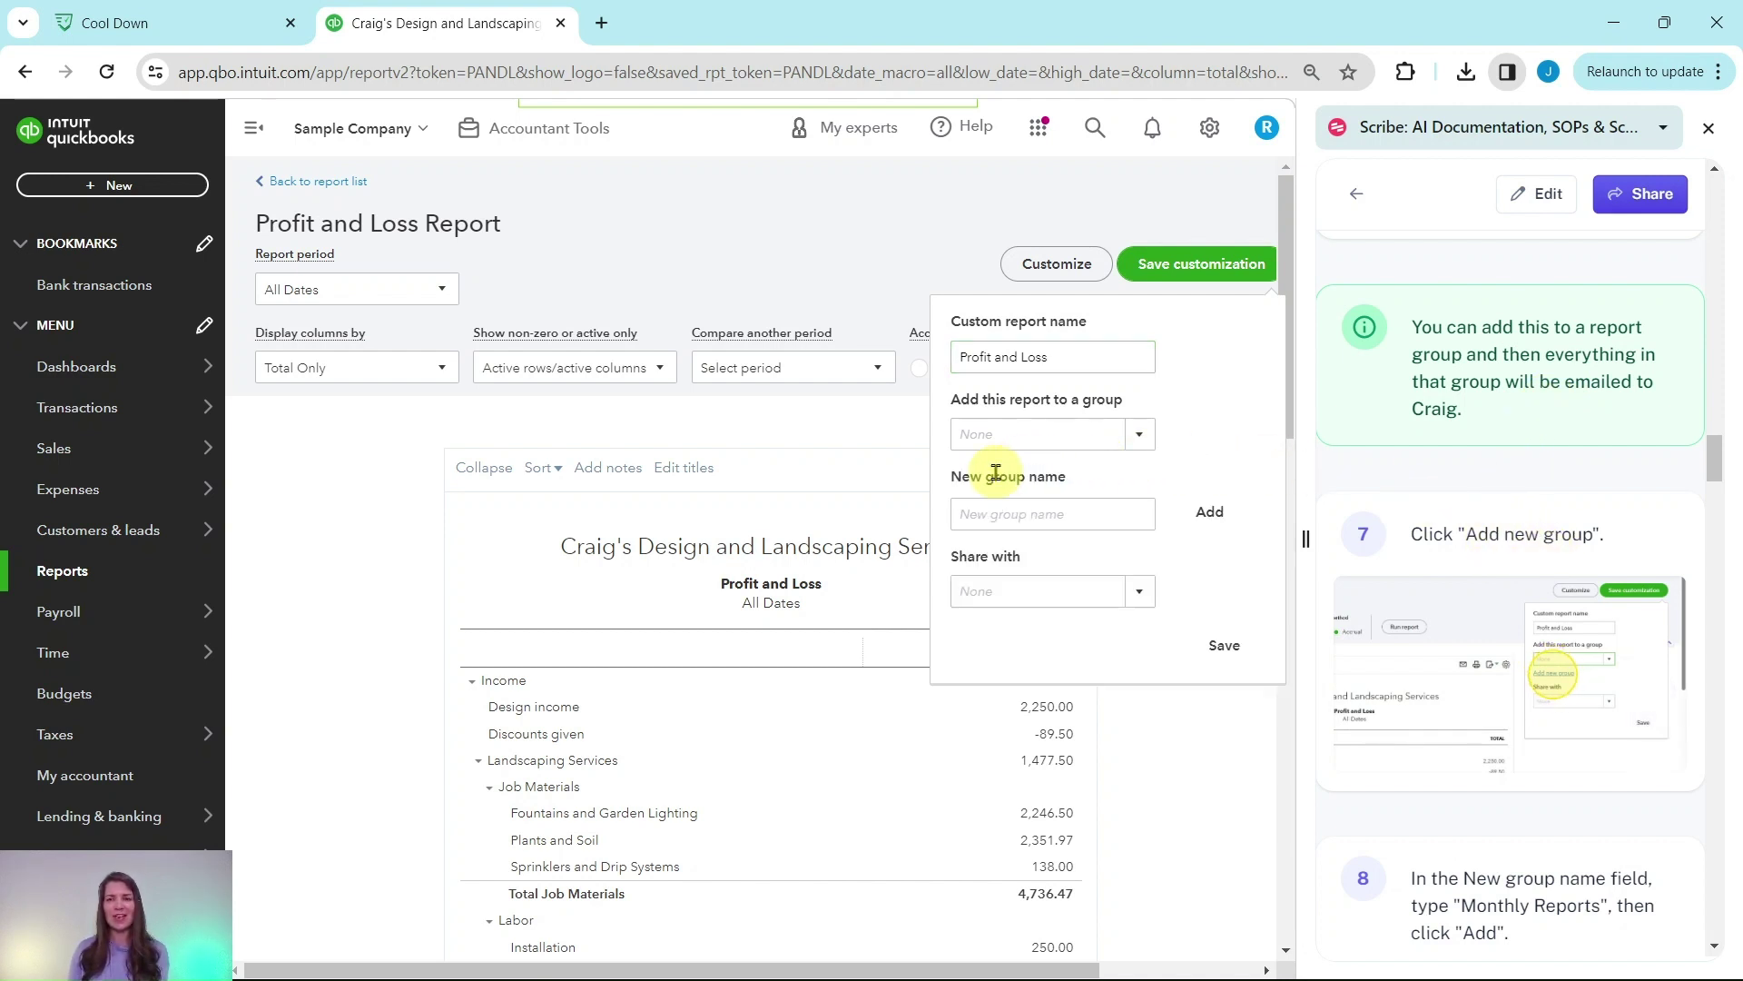
pyautogui.scroll(-5, 1627, 445)
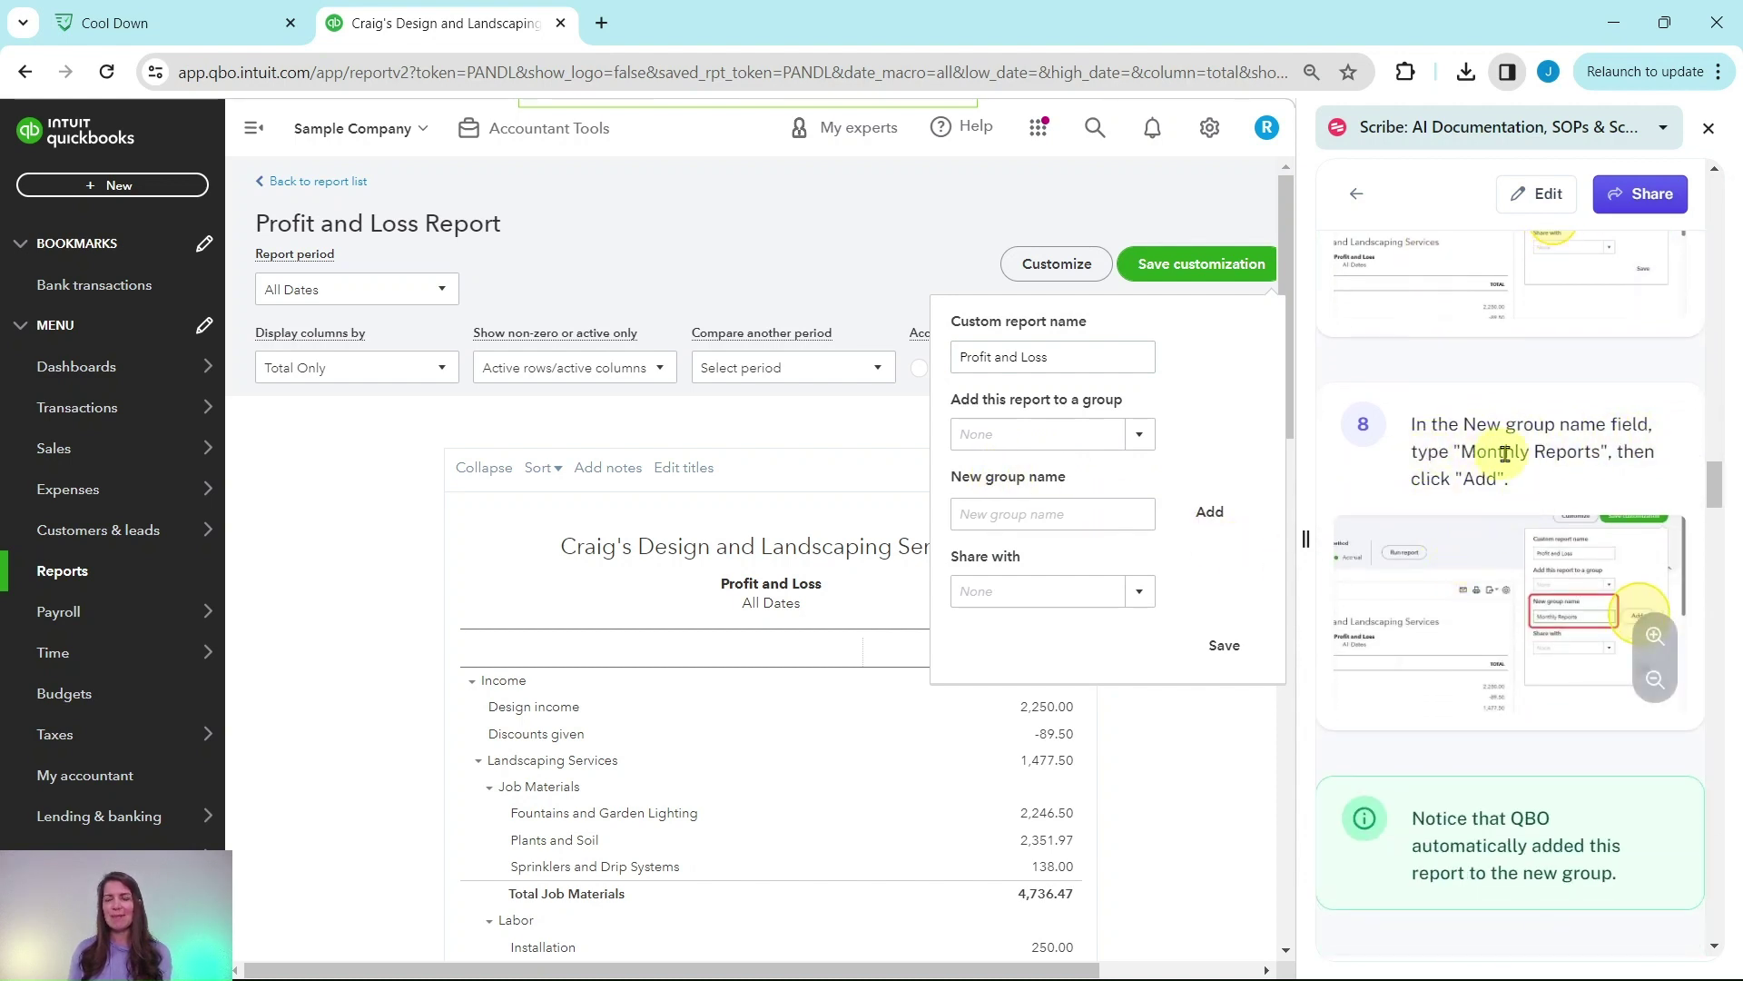
pyautogui.click(1054, 512)
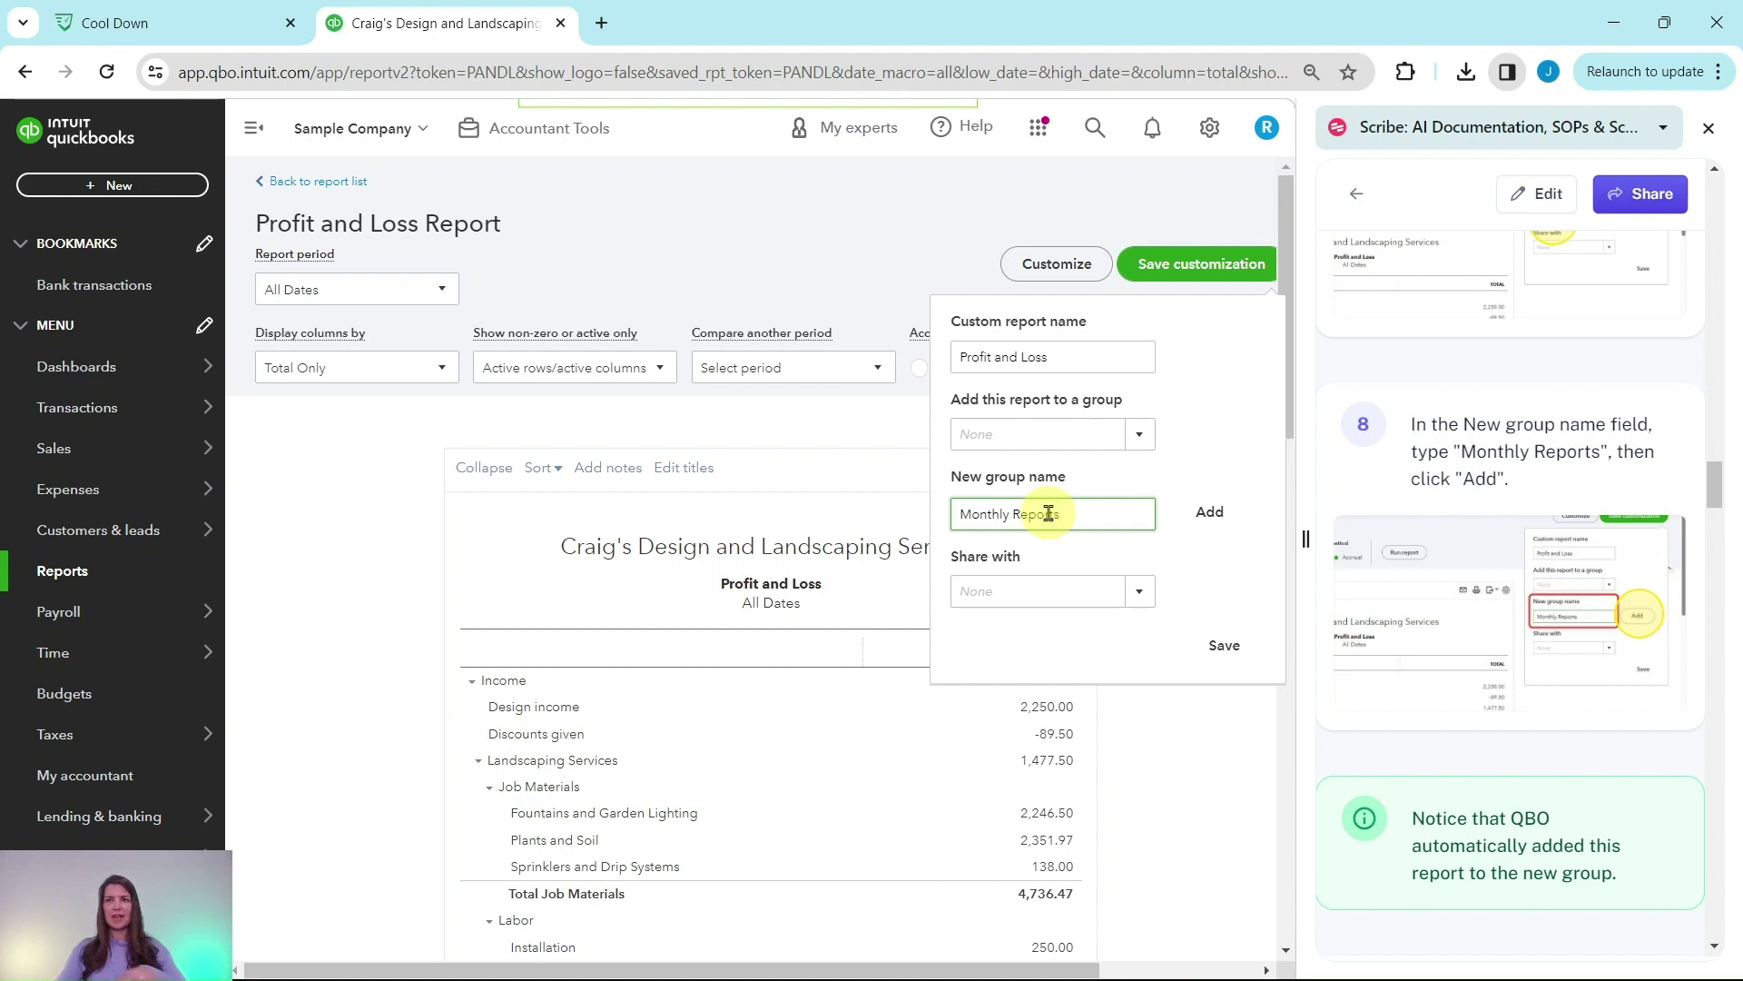
pyautogui.click(1217, 524)
# Step: Save the custom Profit and Loss into Monthly Reports and return to the report list
pyautogui.scroll(-2, 1431, 542)
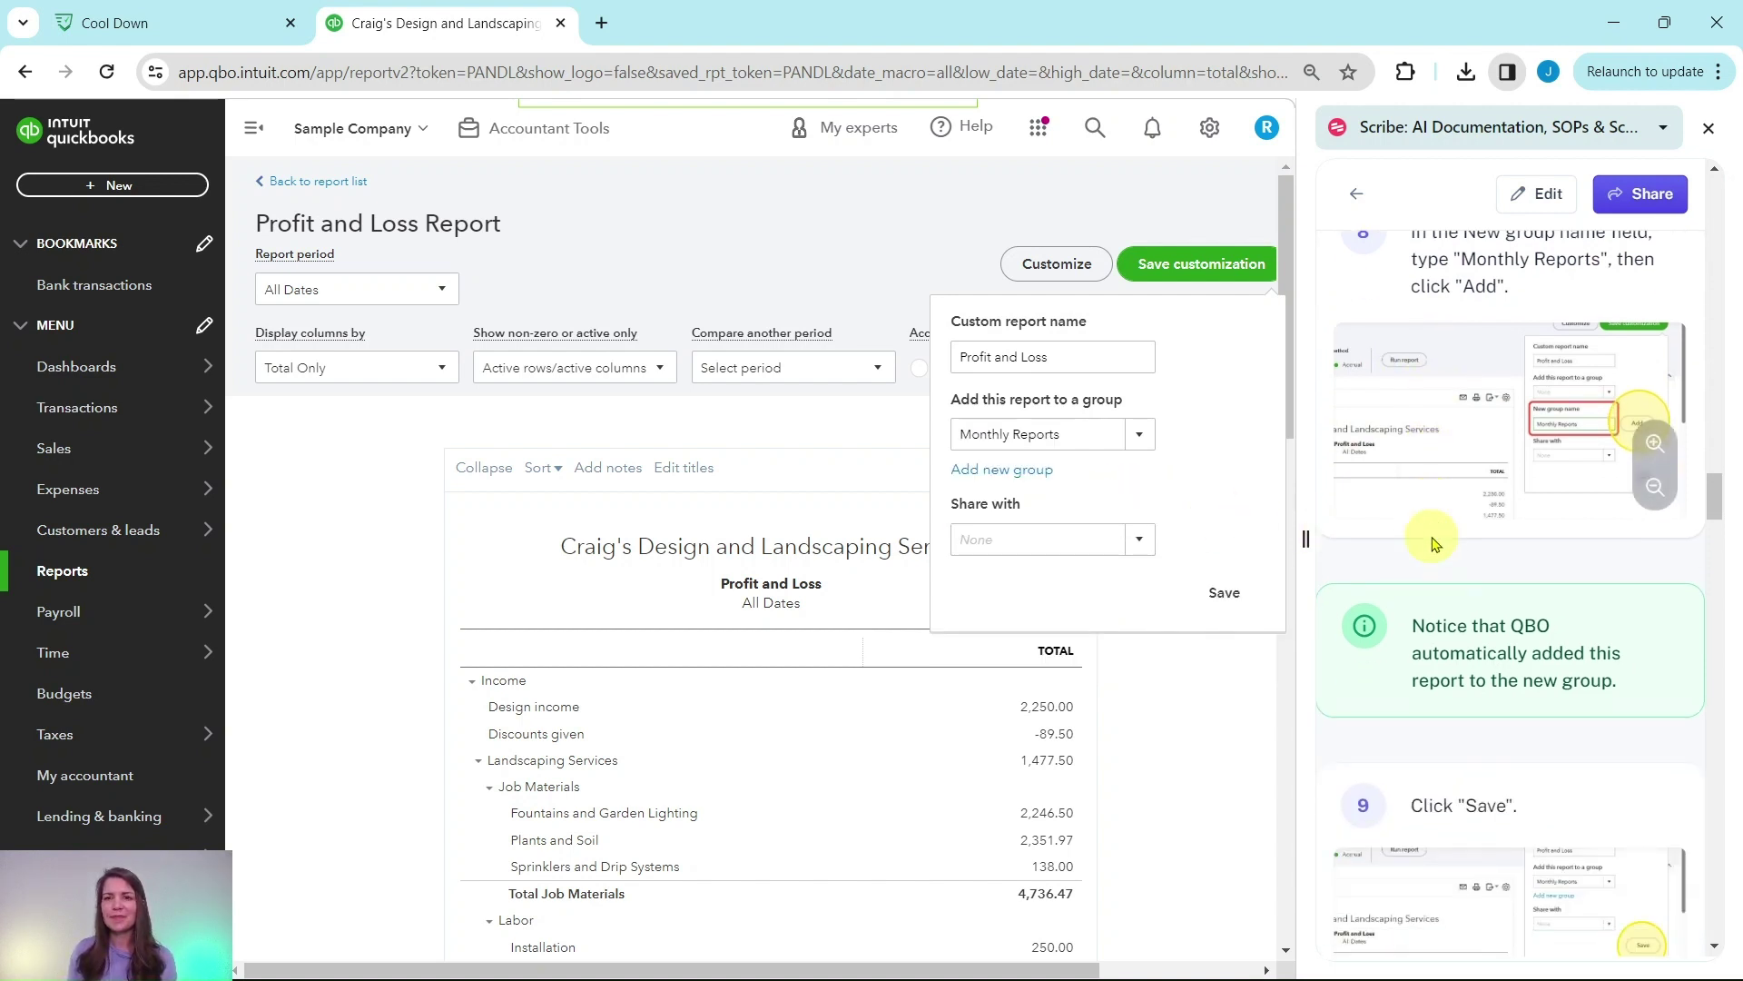
pyautogui.scroll(-2, 1432, 542)
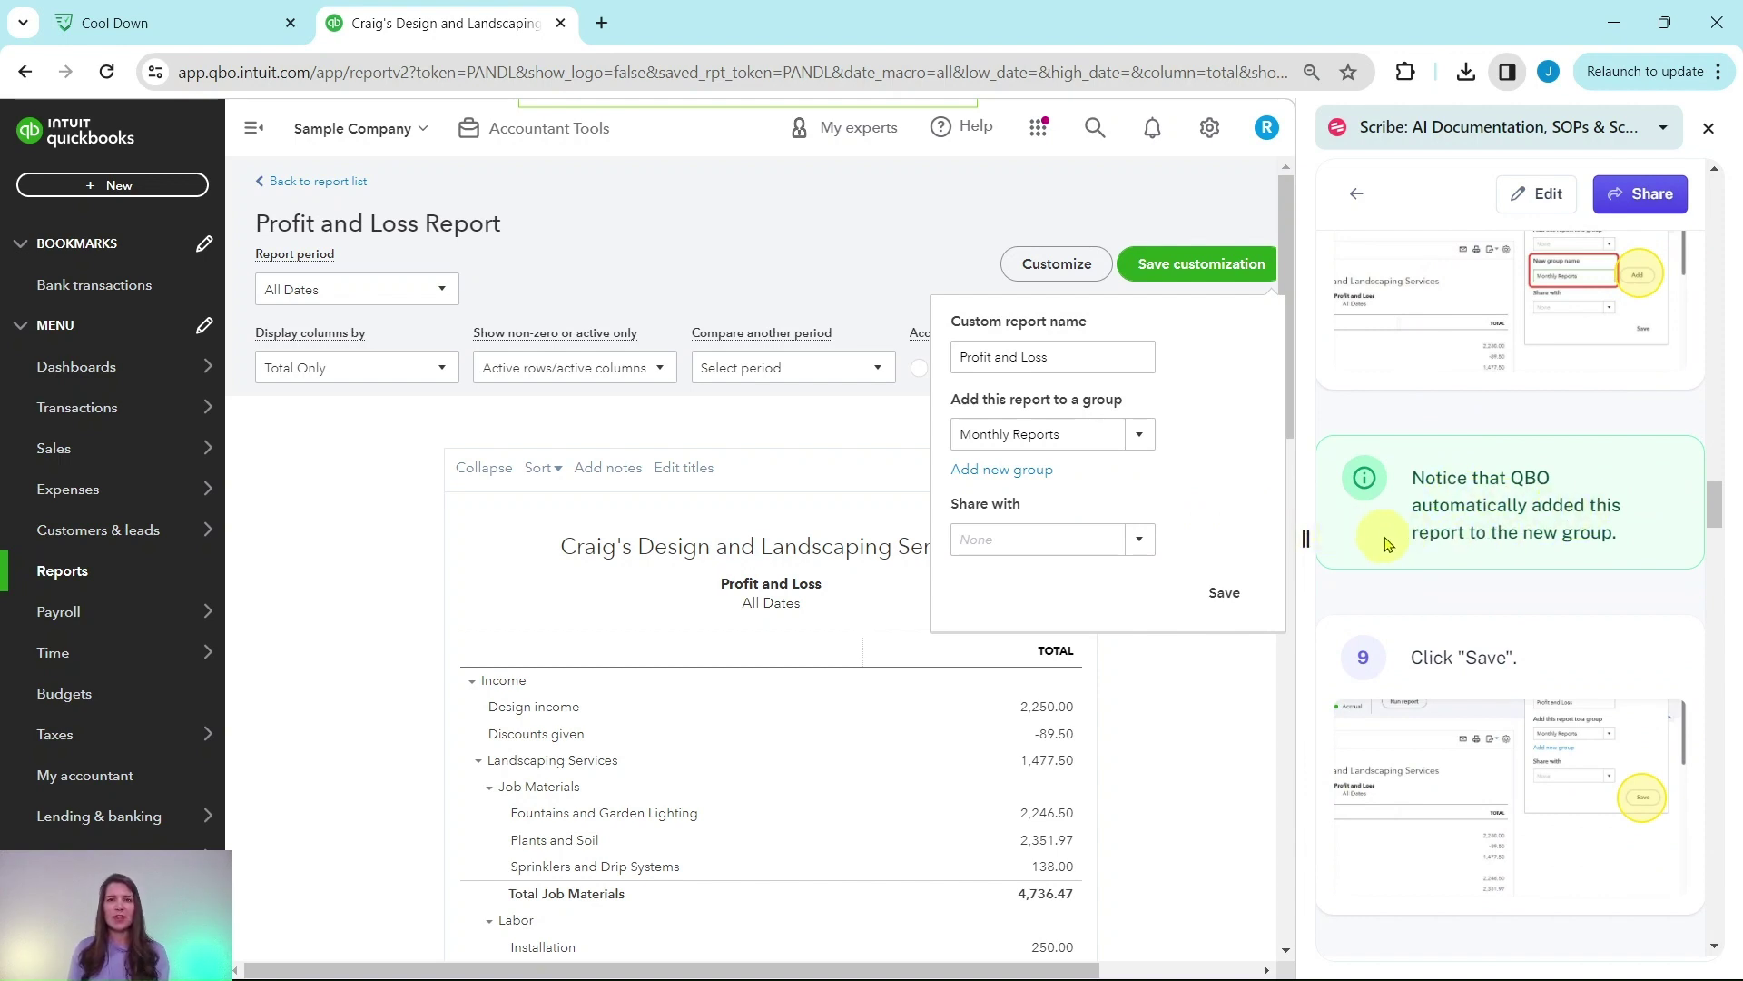
pyautogui.scroll(-5, 1453, 531)
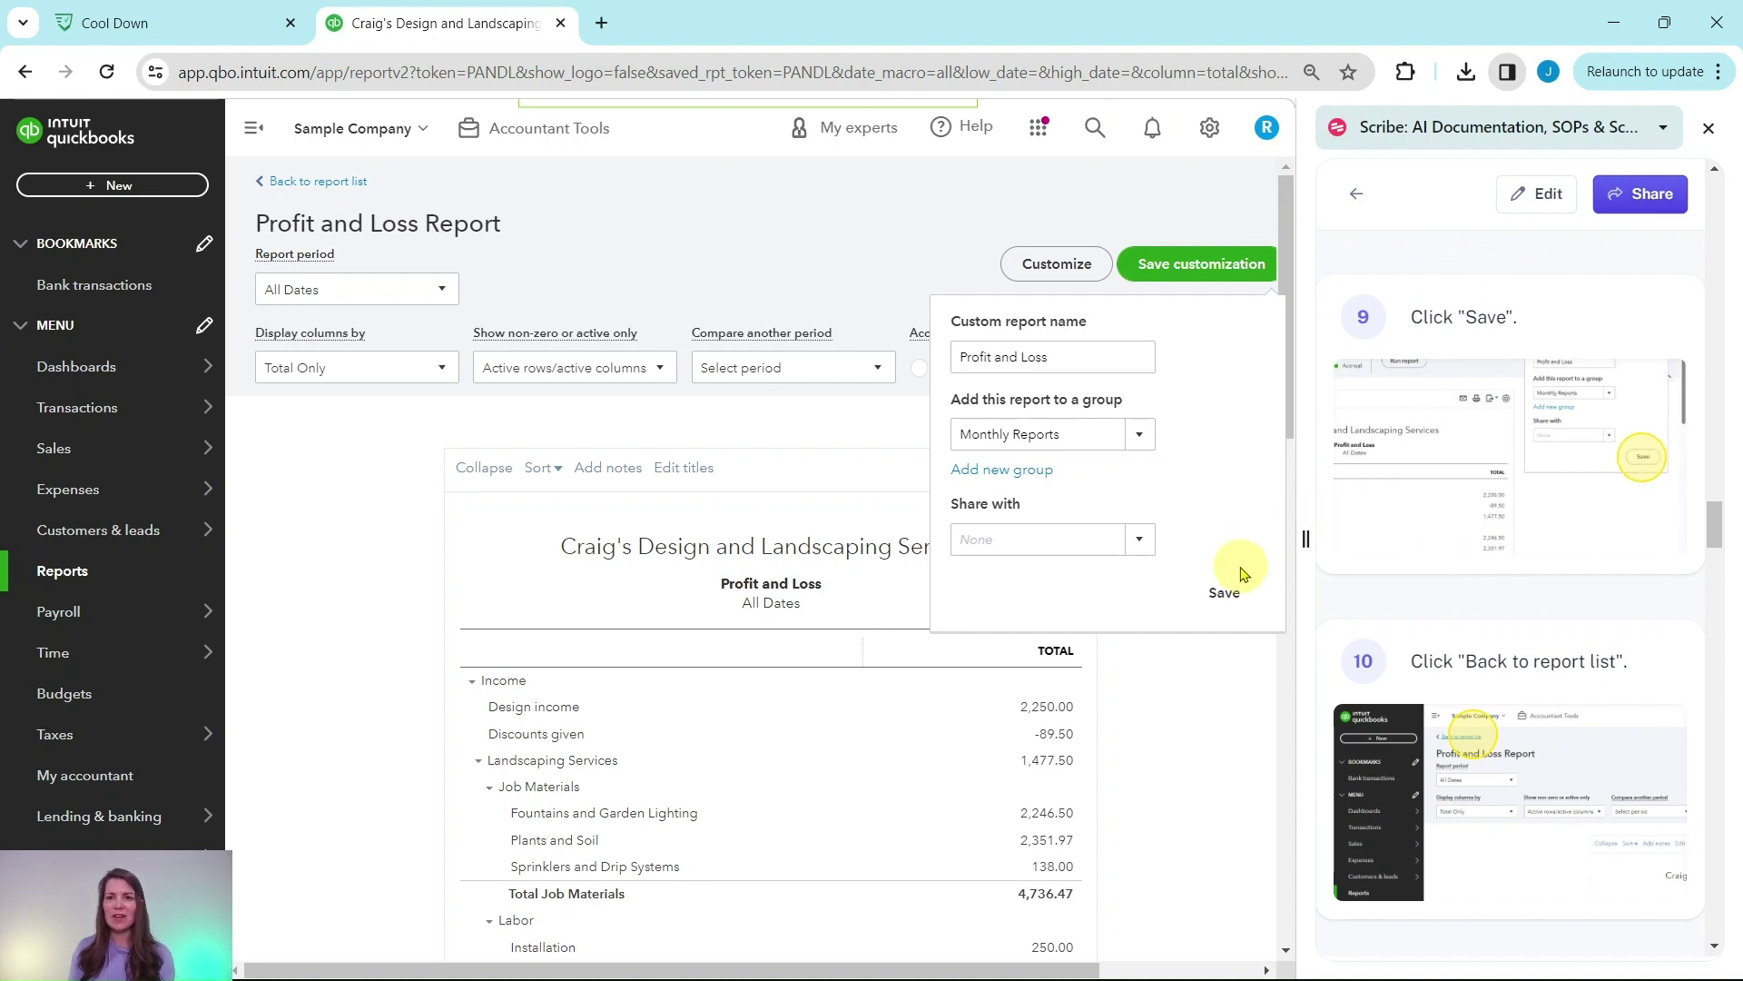
pyautogui.click(1222, 595)
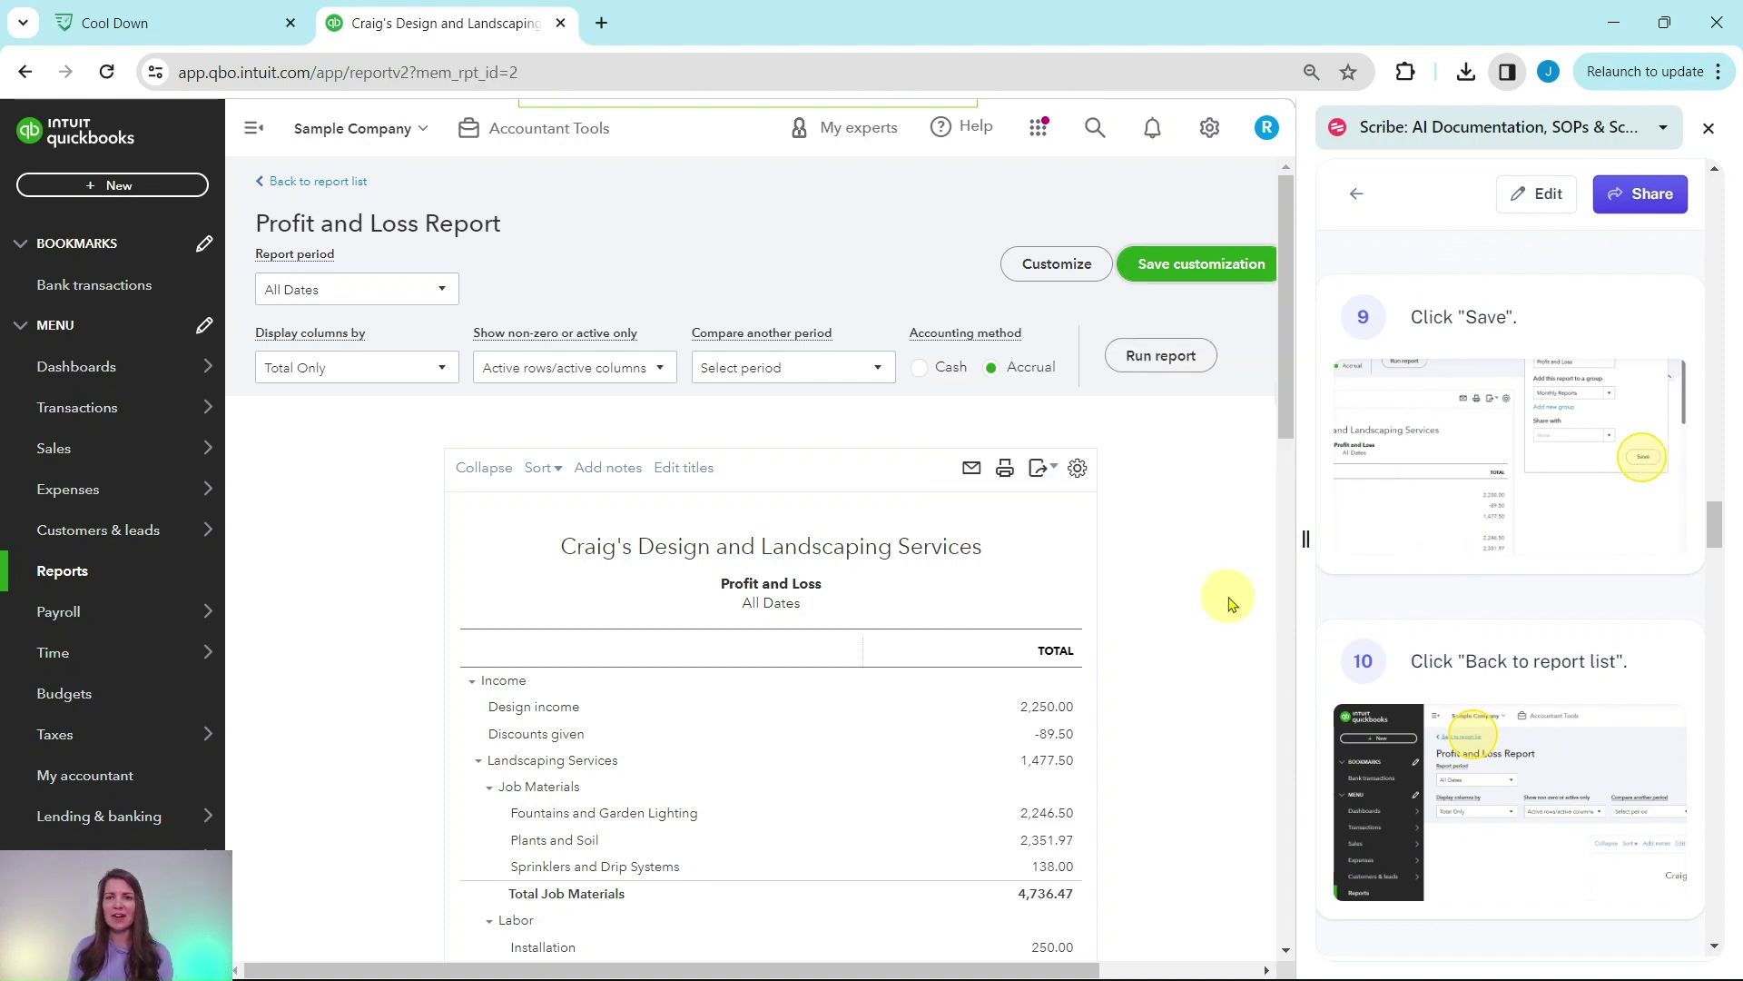
pyautogui.scroll(-3, 967, 297)
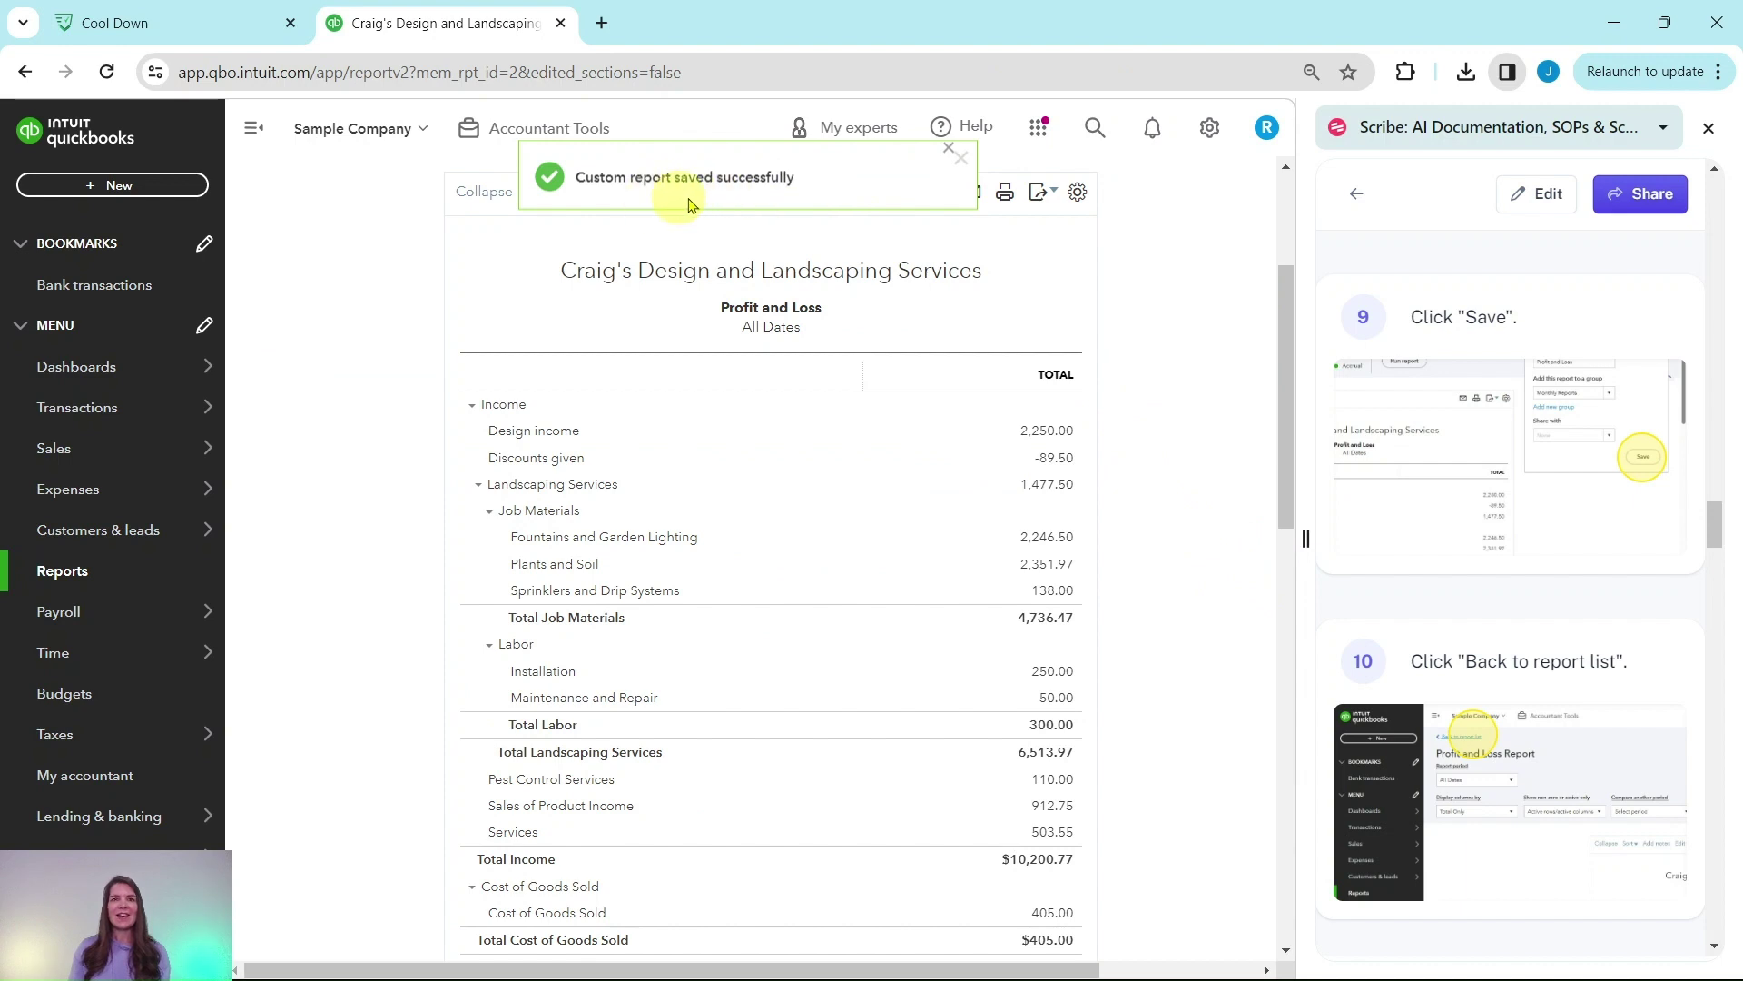
pyautogui.scroll(-1, 1425, 572)
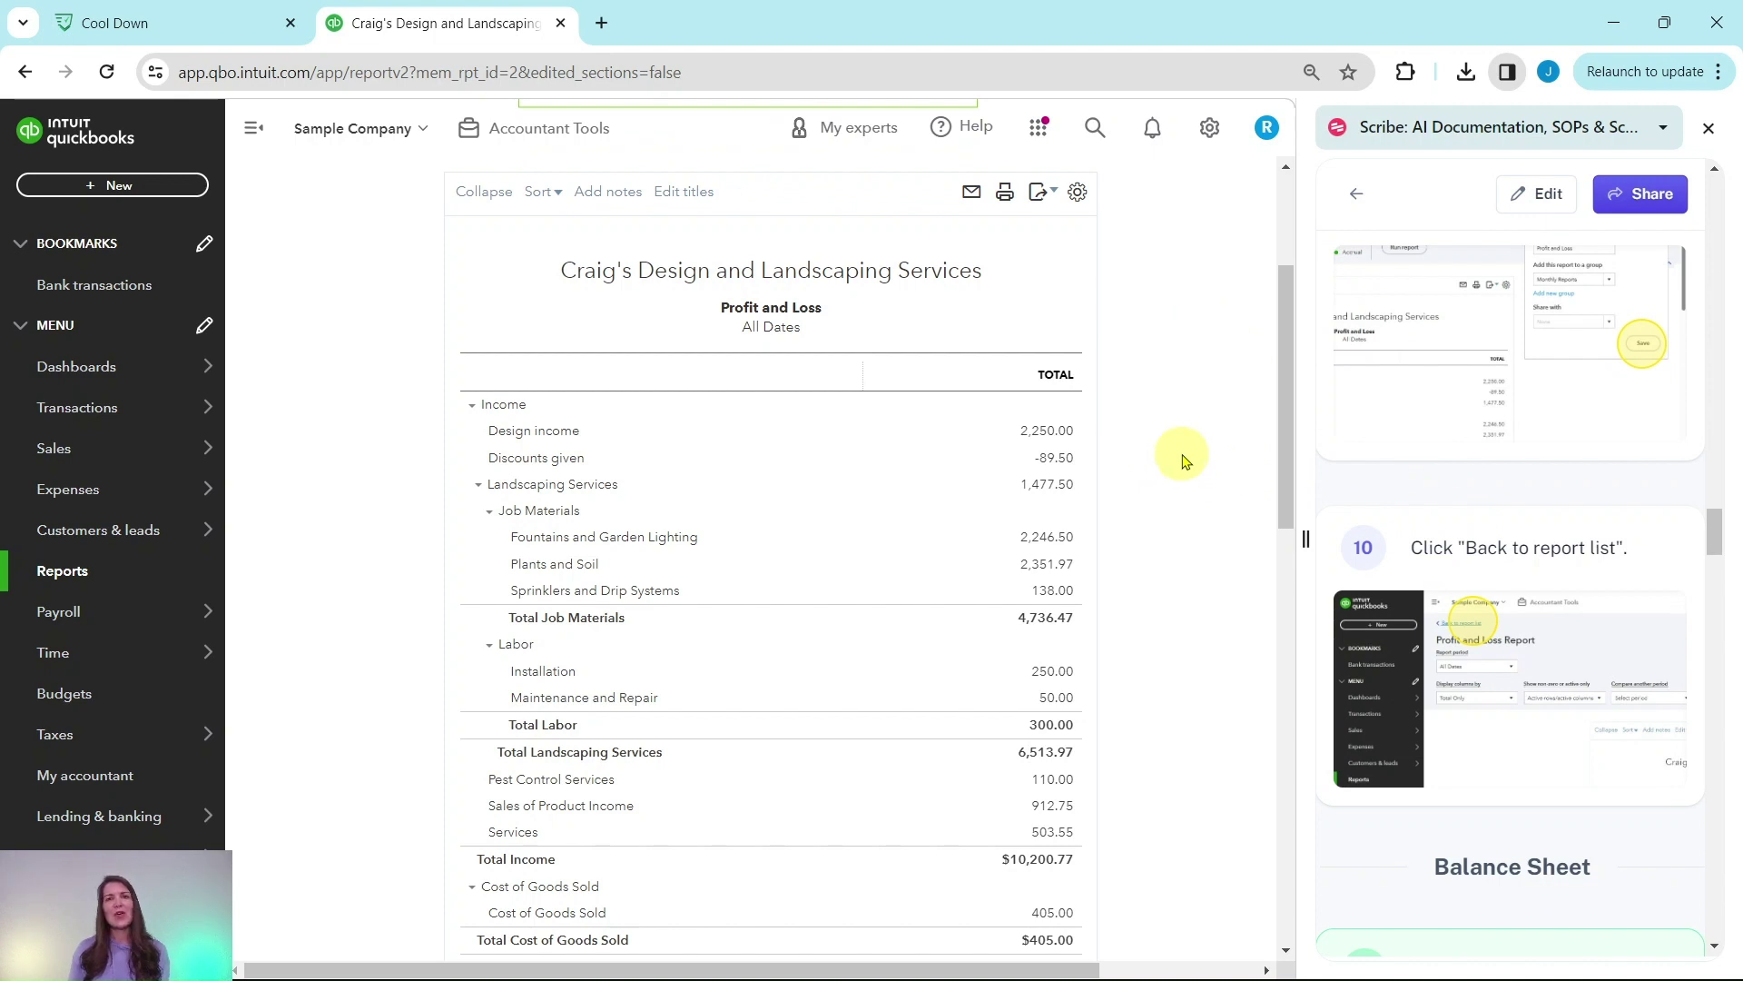
pyautogui.scroll(3, 1182, 456)
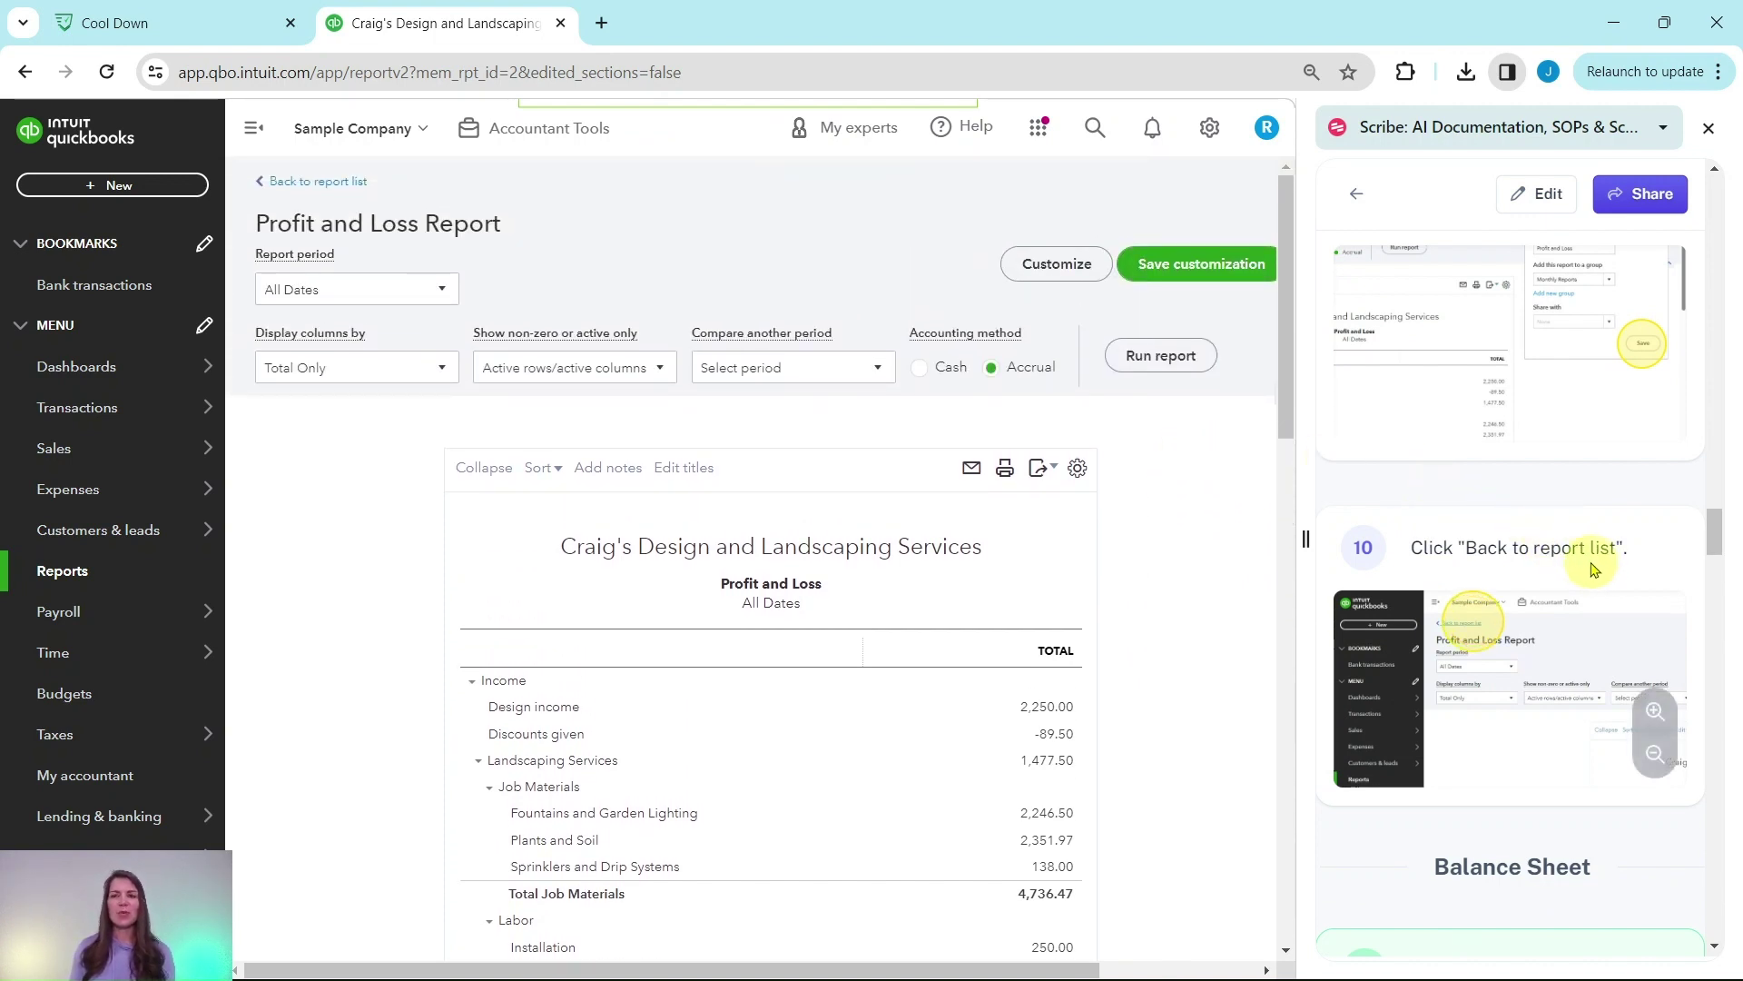
pyautogui.click(337, 181)
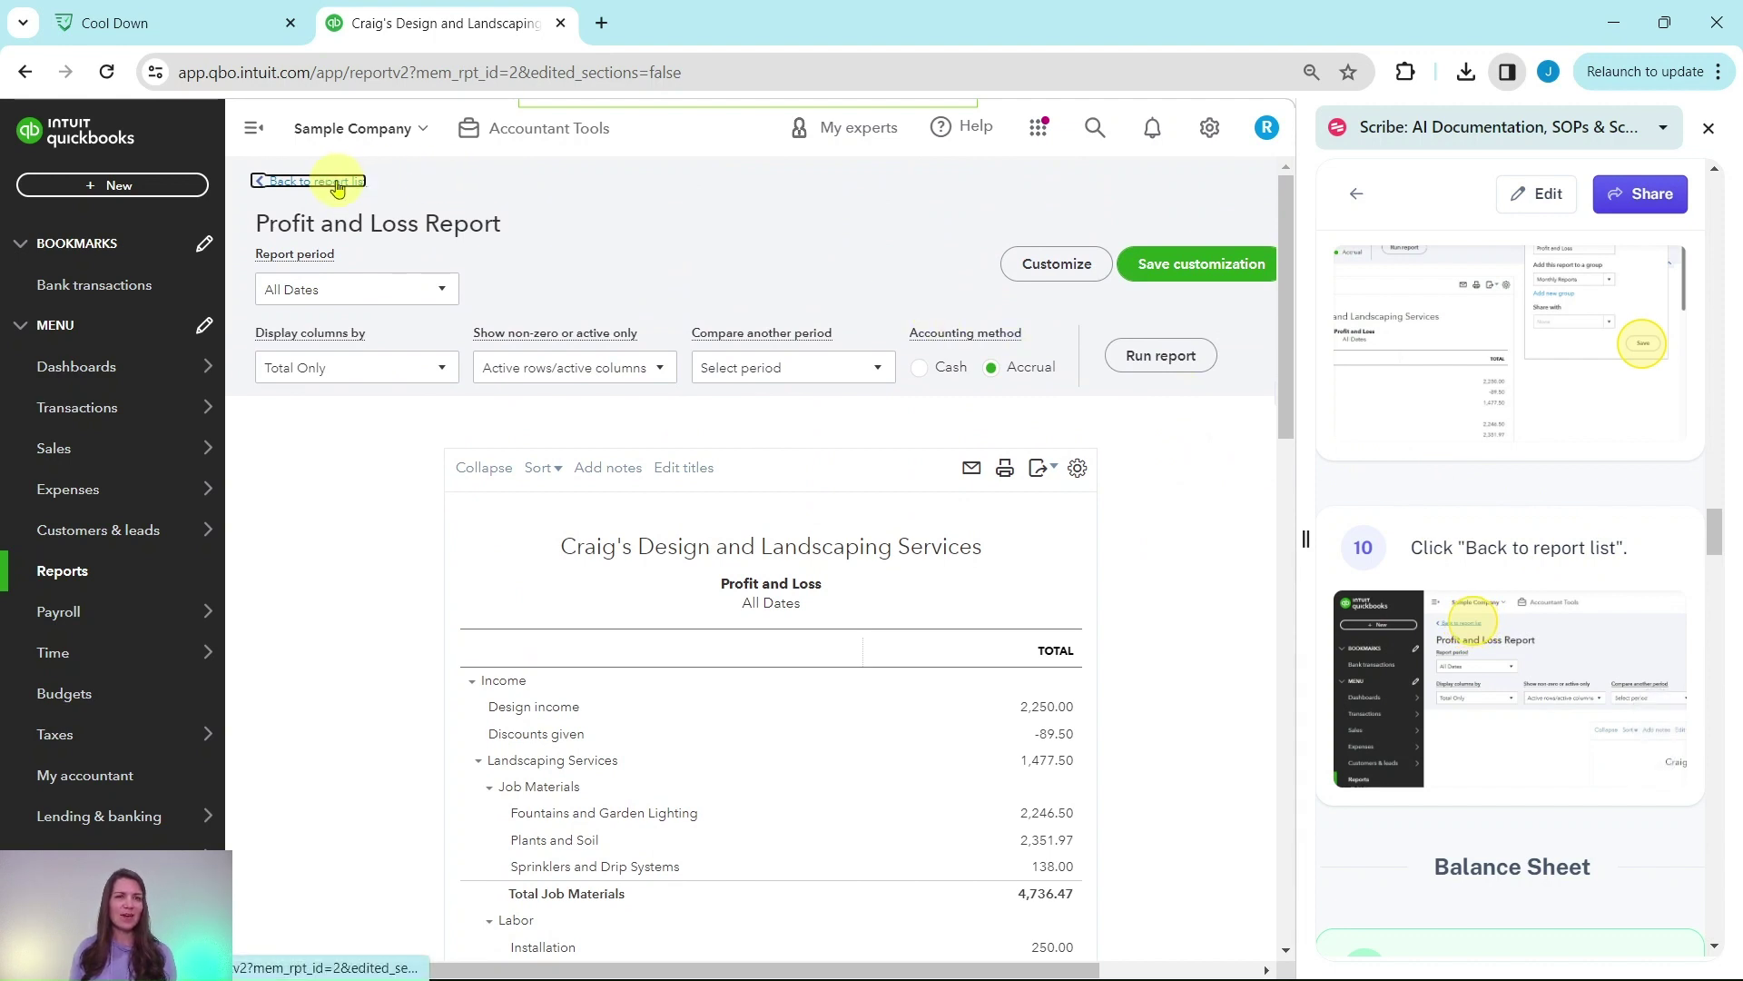
# Step: Scroll the Reports list down to Business overview and open the Balance Sheet report
pyautogui.scroll(-6, 1489, 563)
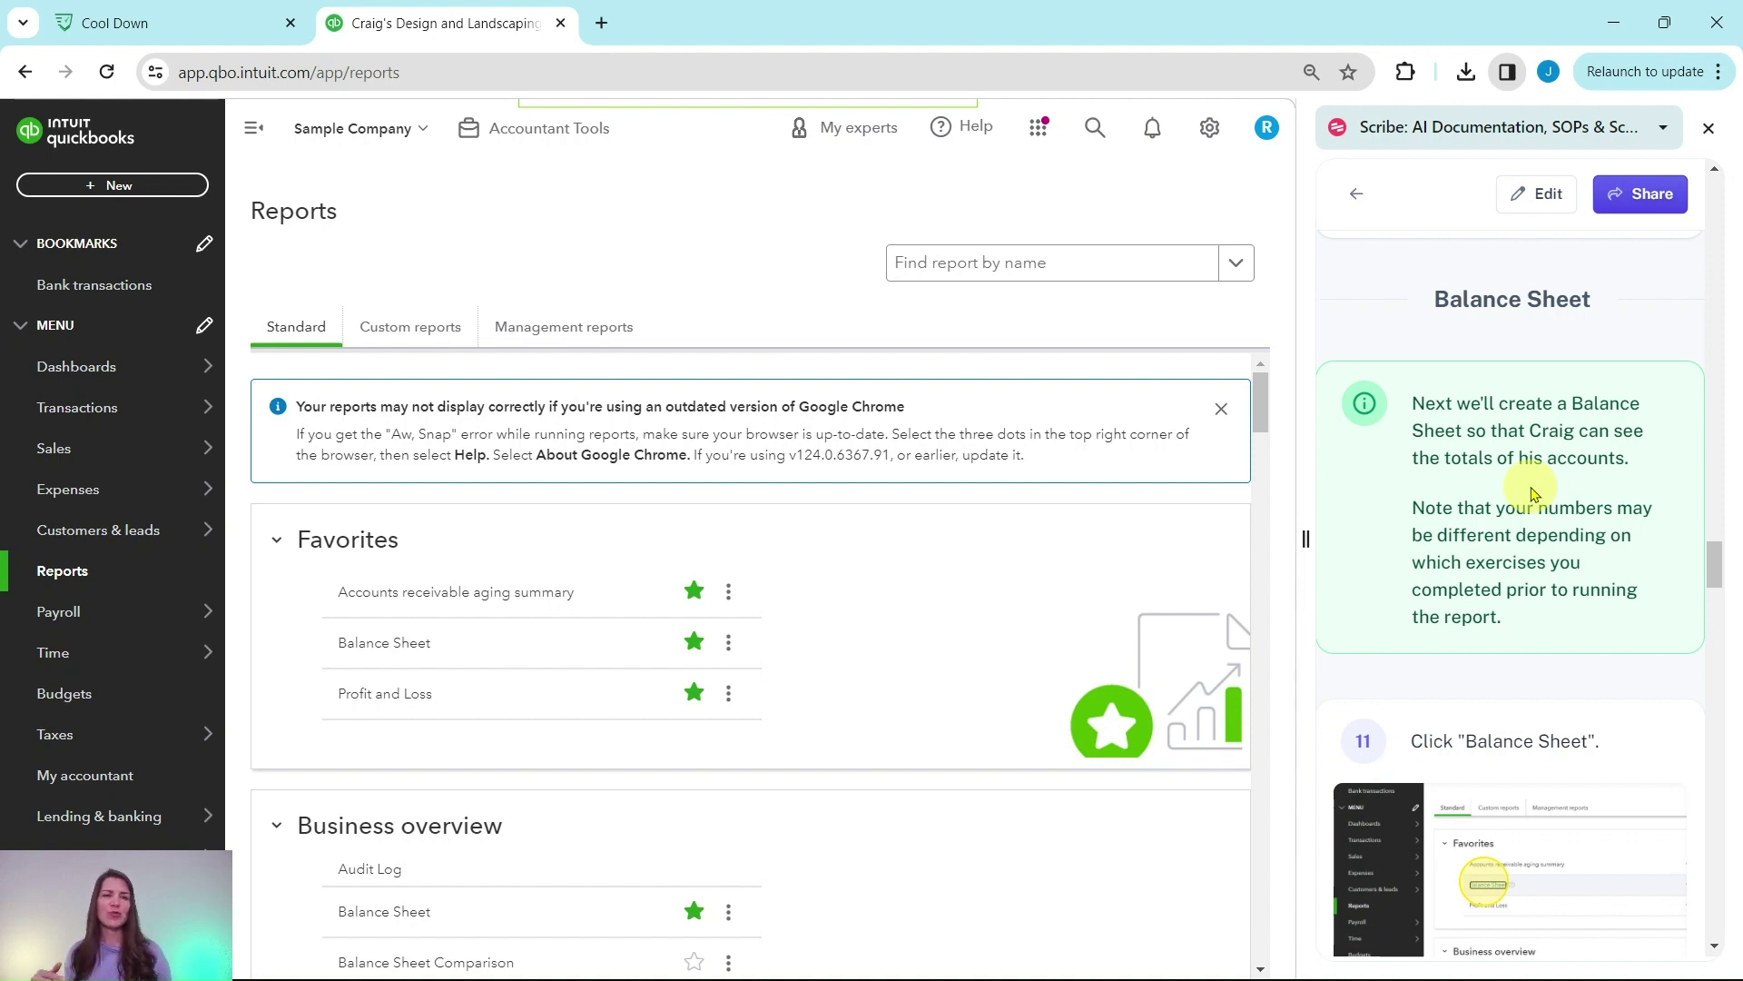
pyautogui.scroll(-3, 1528, 472)
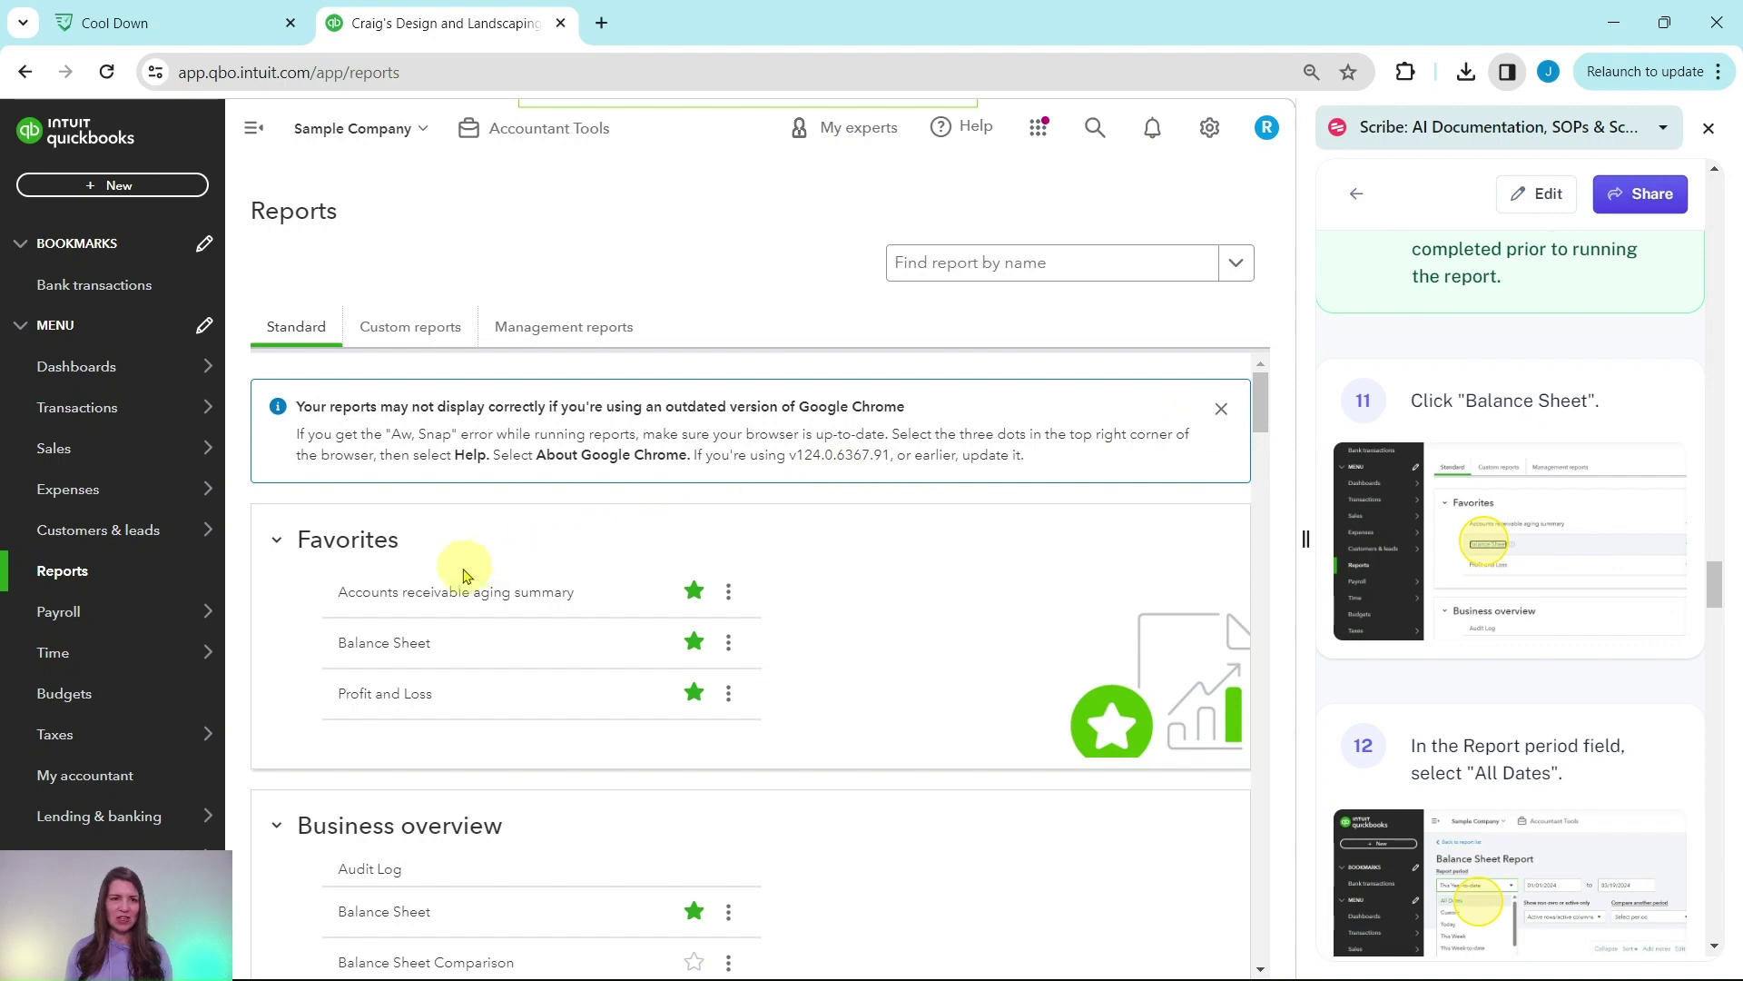
pyautogui.click(363, 642)
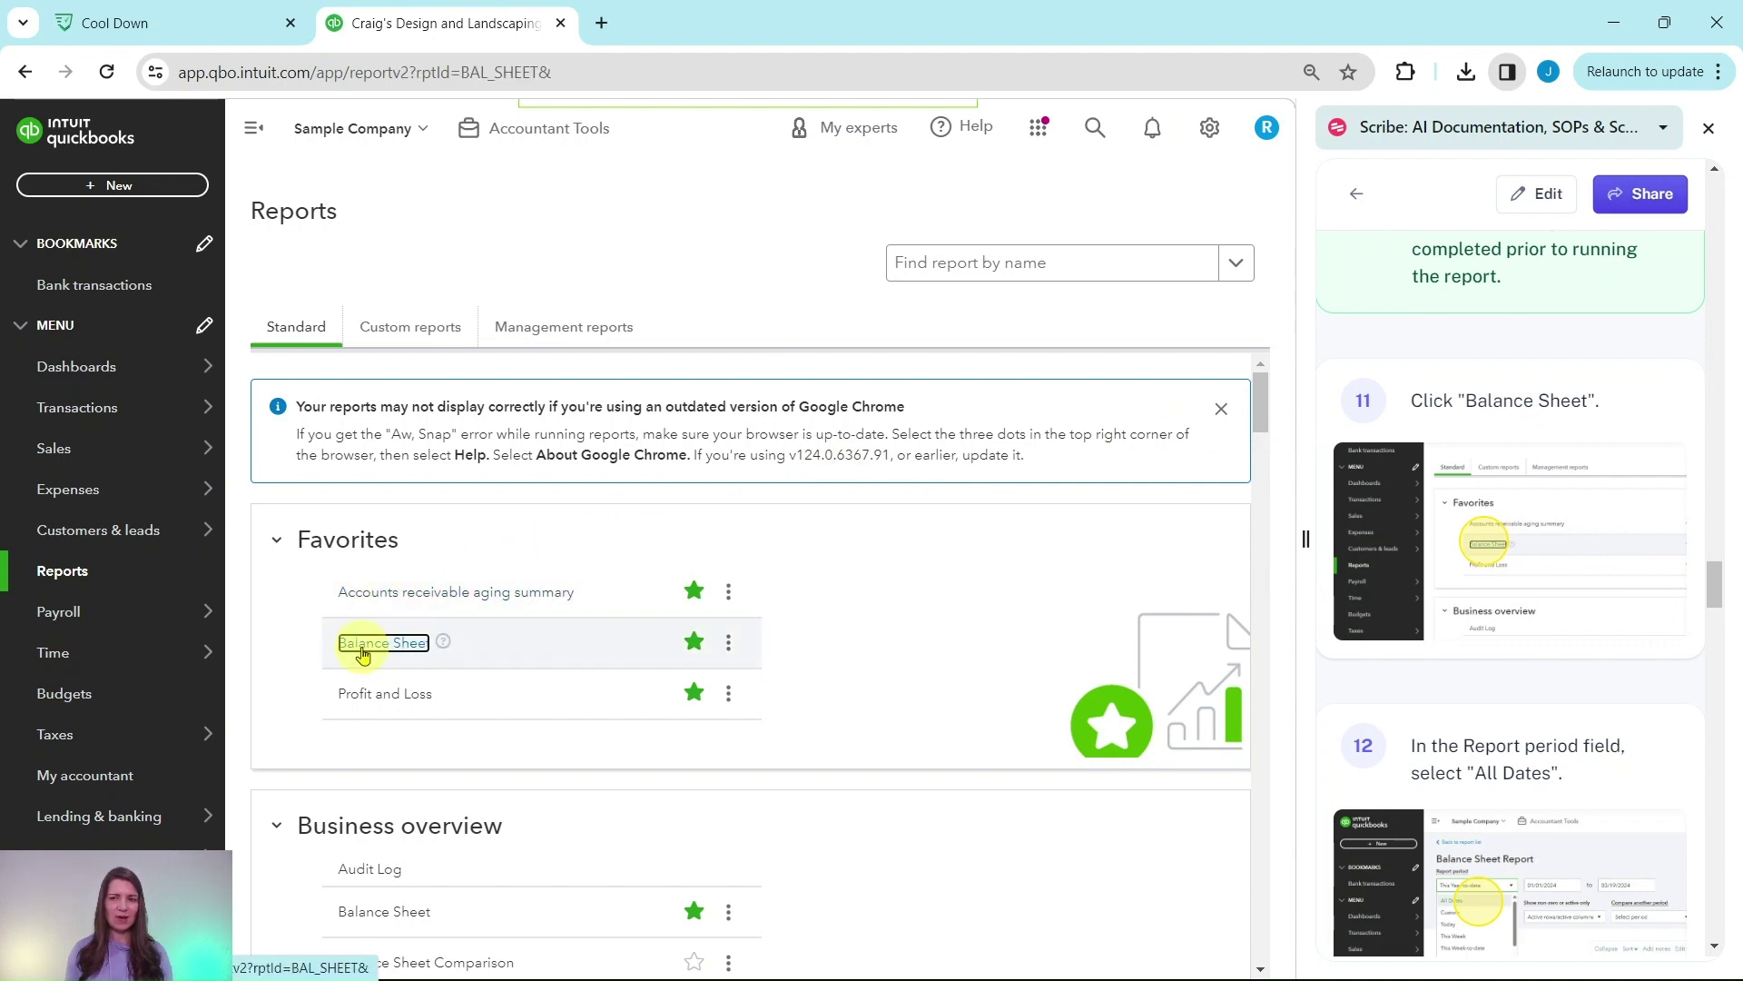
# Step: Rerun the Balance Sheet for All Dates, showing Total Assets of $23,436.27
pyautogui.scroll(-3, 1124, 556)
pyautogui.scroll(-1, 1455, 552)
pyautogui.scroll(-4, 1456, 552)
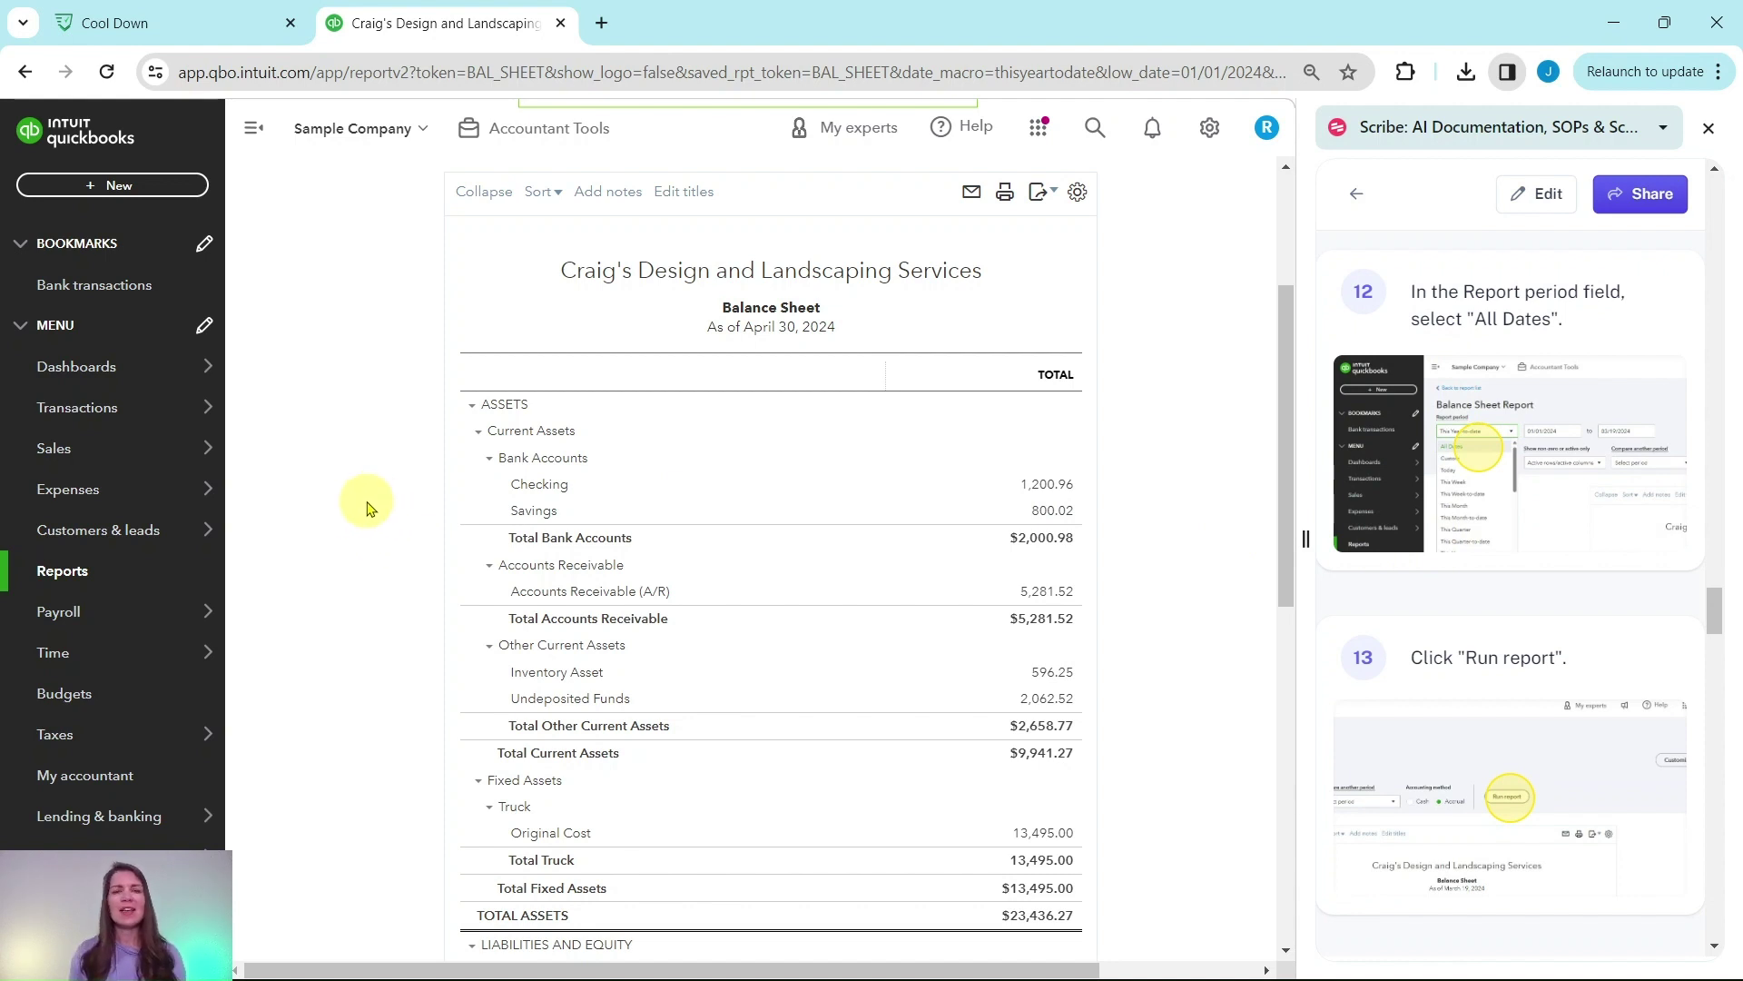
pyautogui.scroll(3, 362, 499)
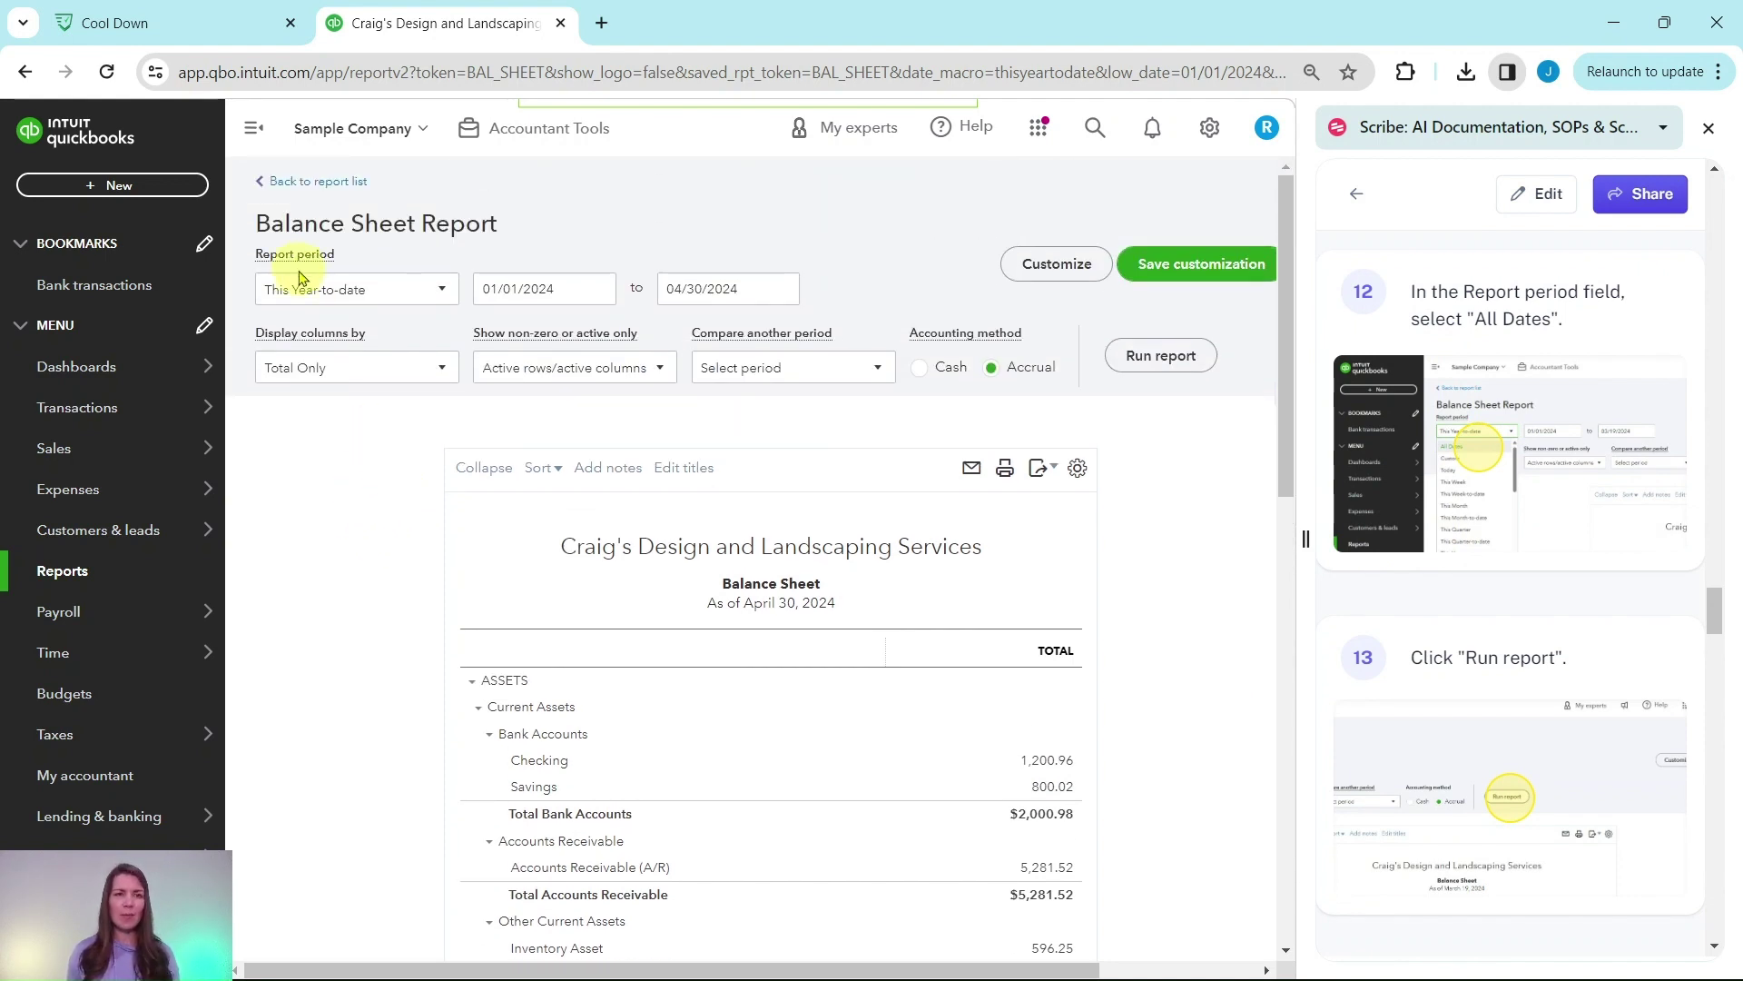
pyautogui.click(305, 298)
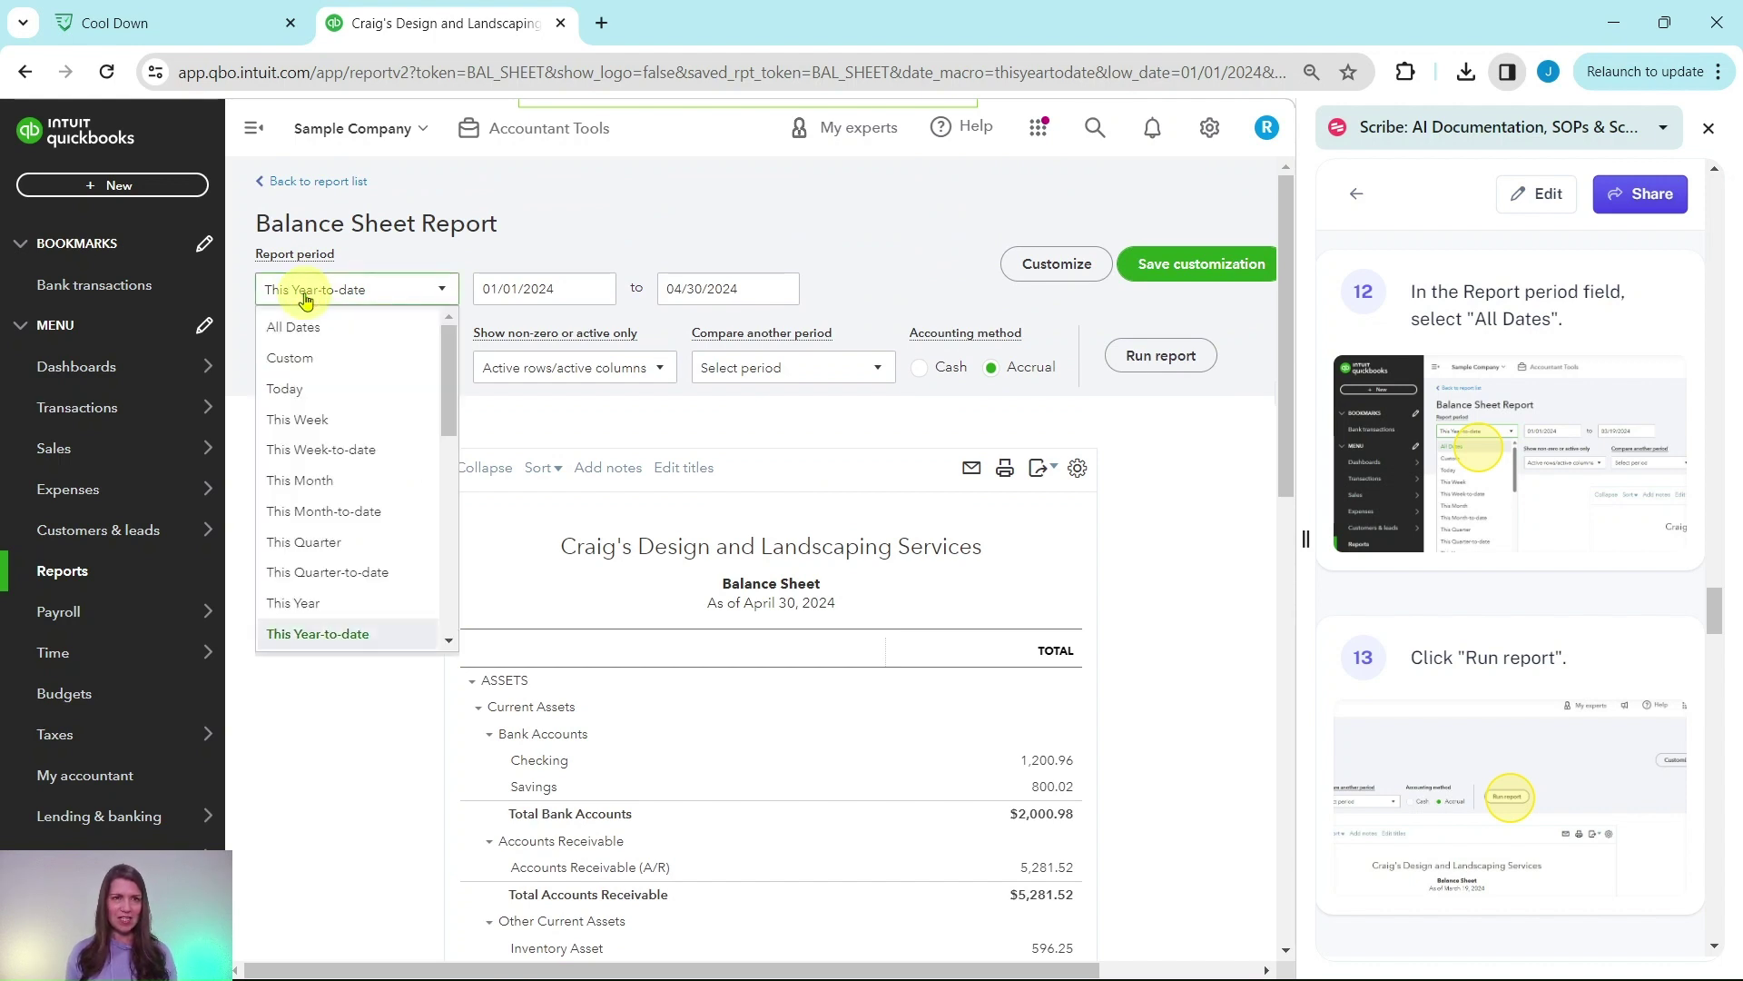
pyautogui.click(296, 330)
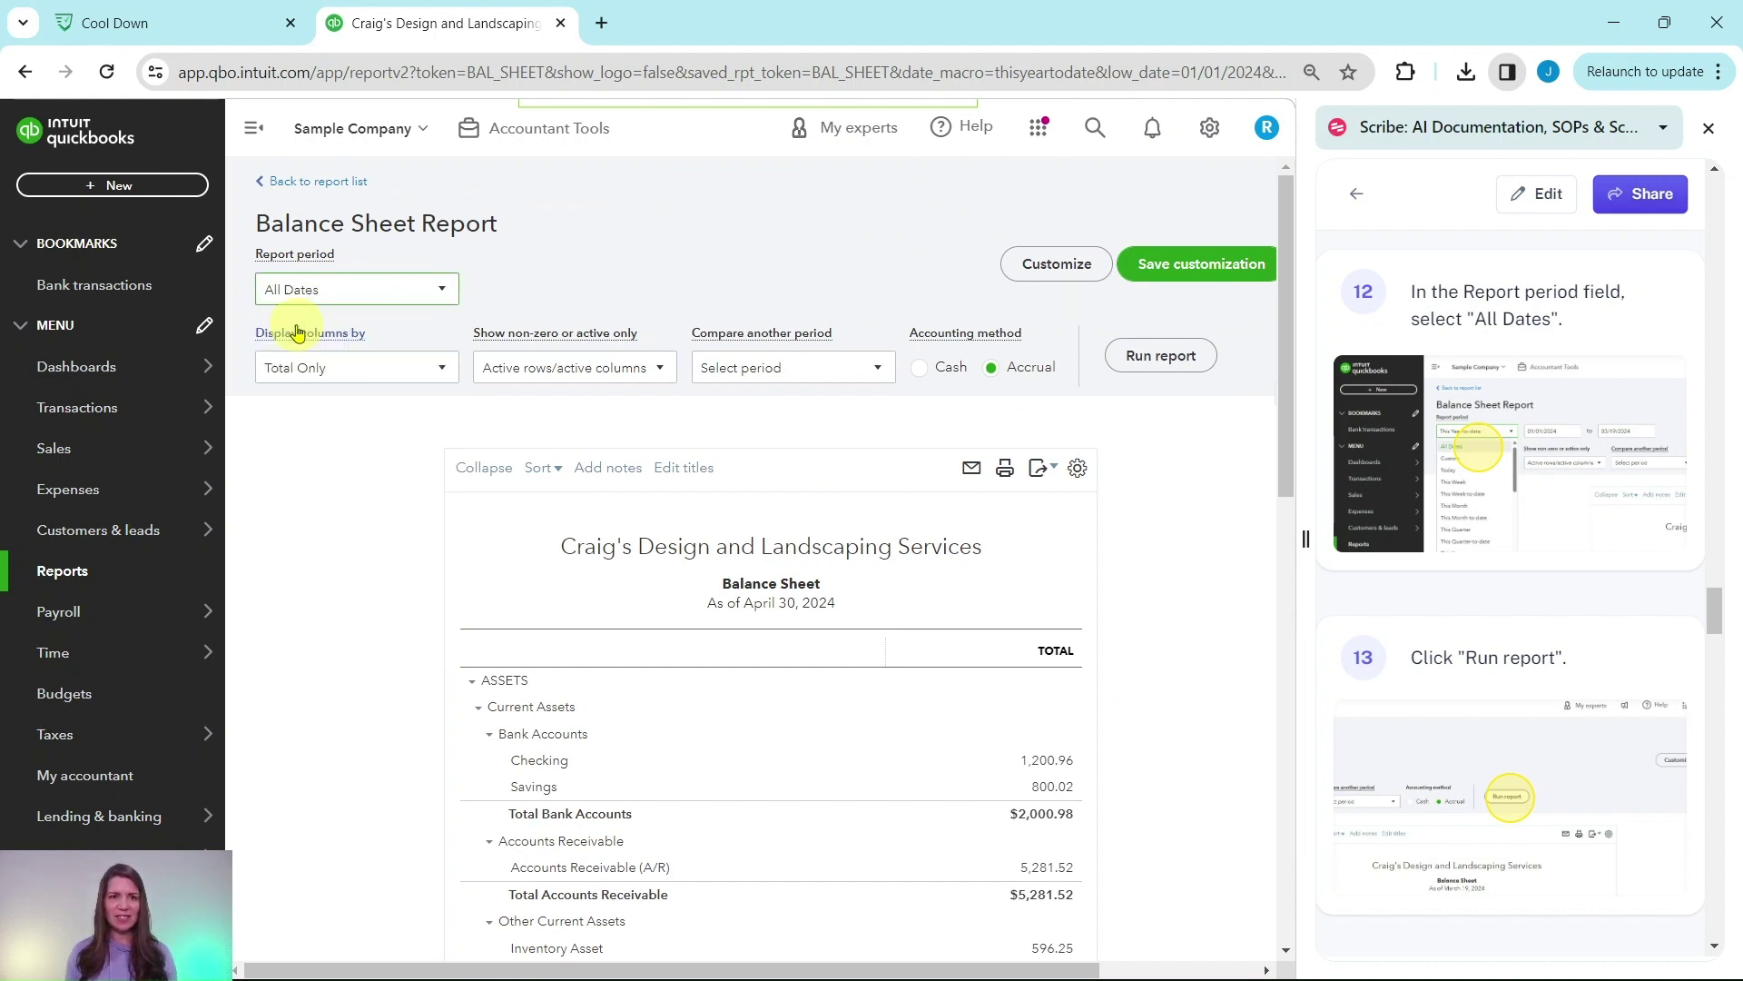
pyautogui.click(1205, 363)
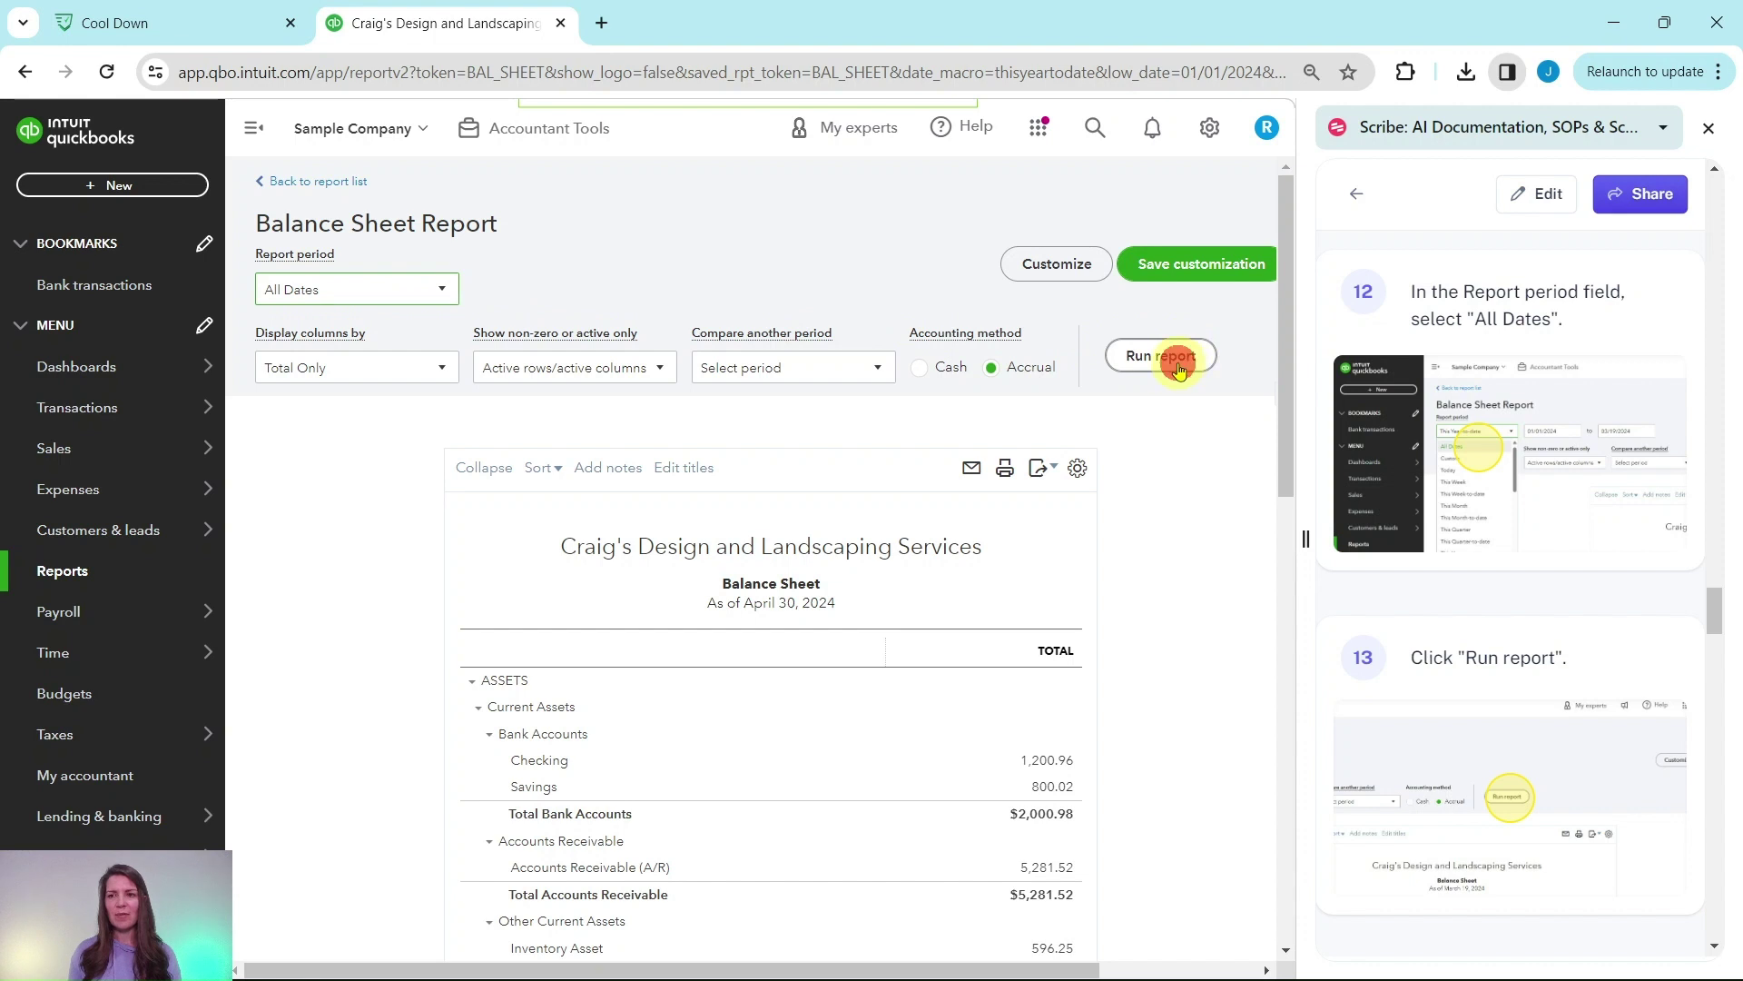
pyautogui.scroll(-5, 1480, 576)
pyautogui.scroll(-1, 1487, 584)
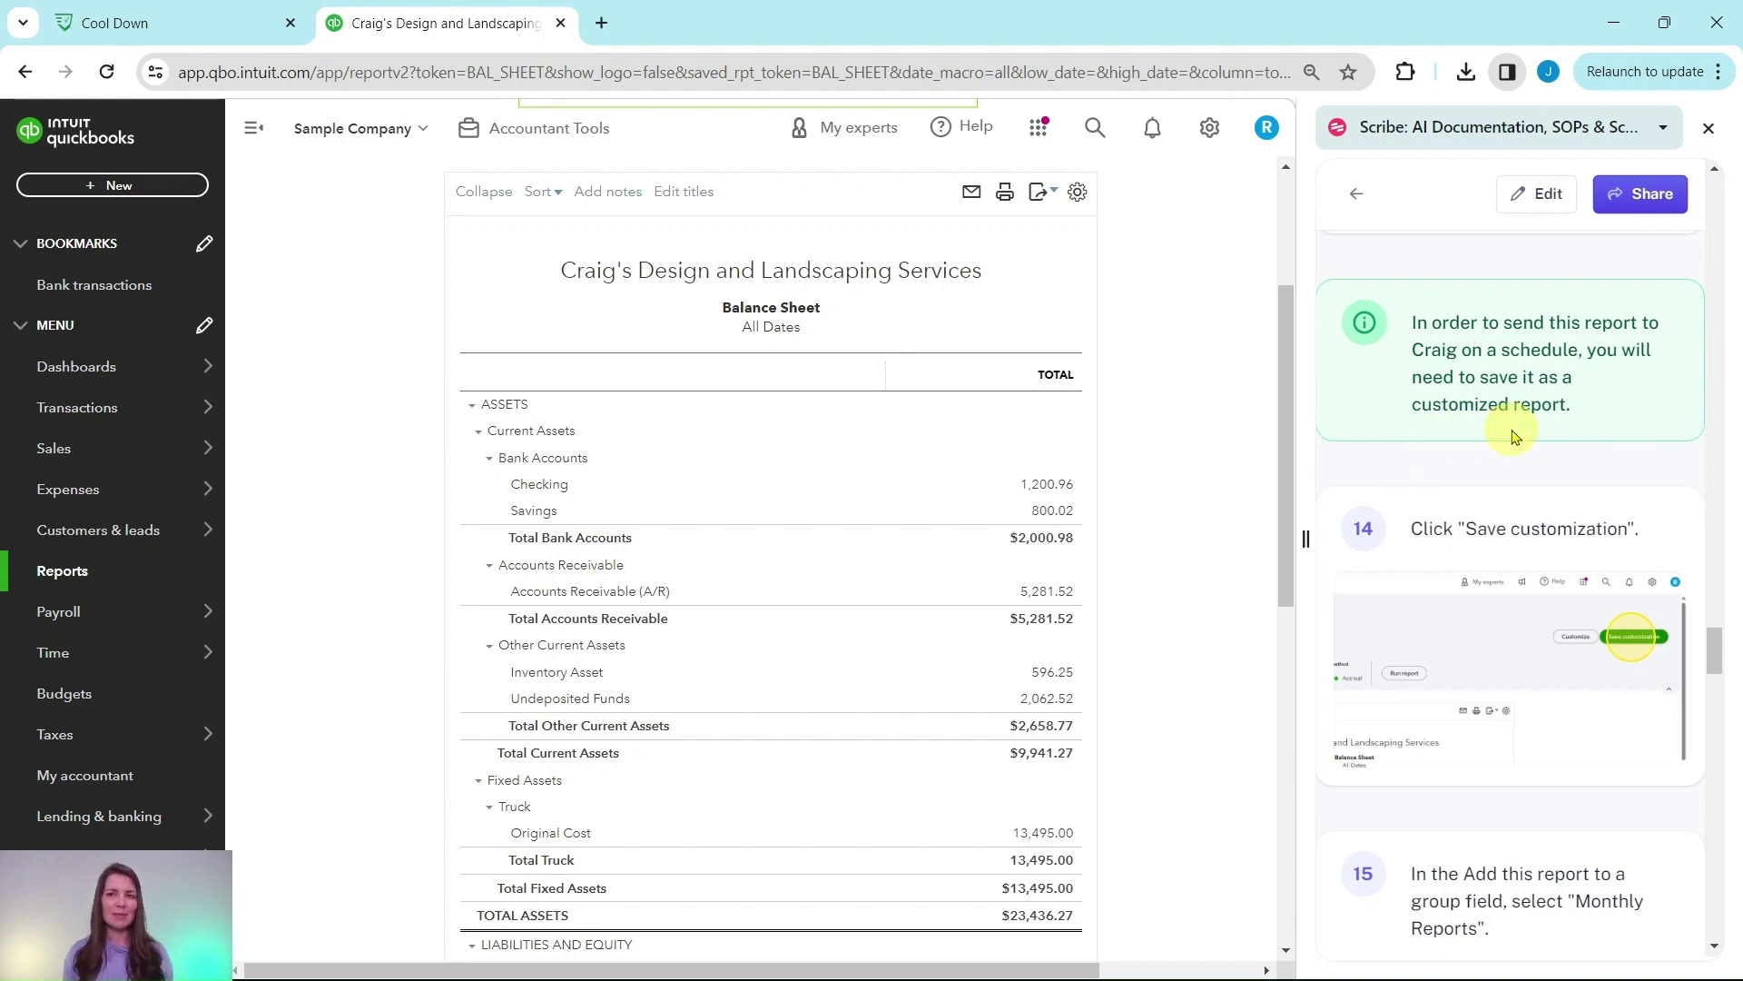
pyautogui.scroll(3, 1191, 459)
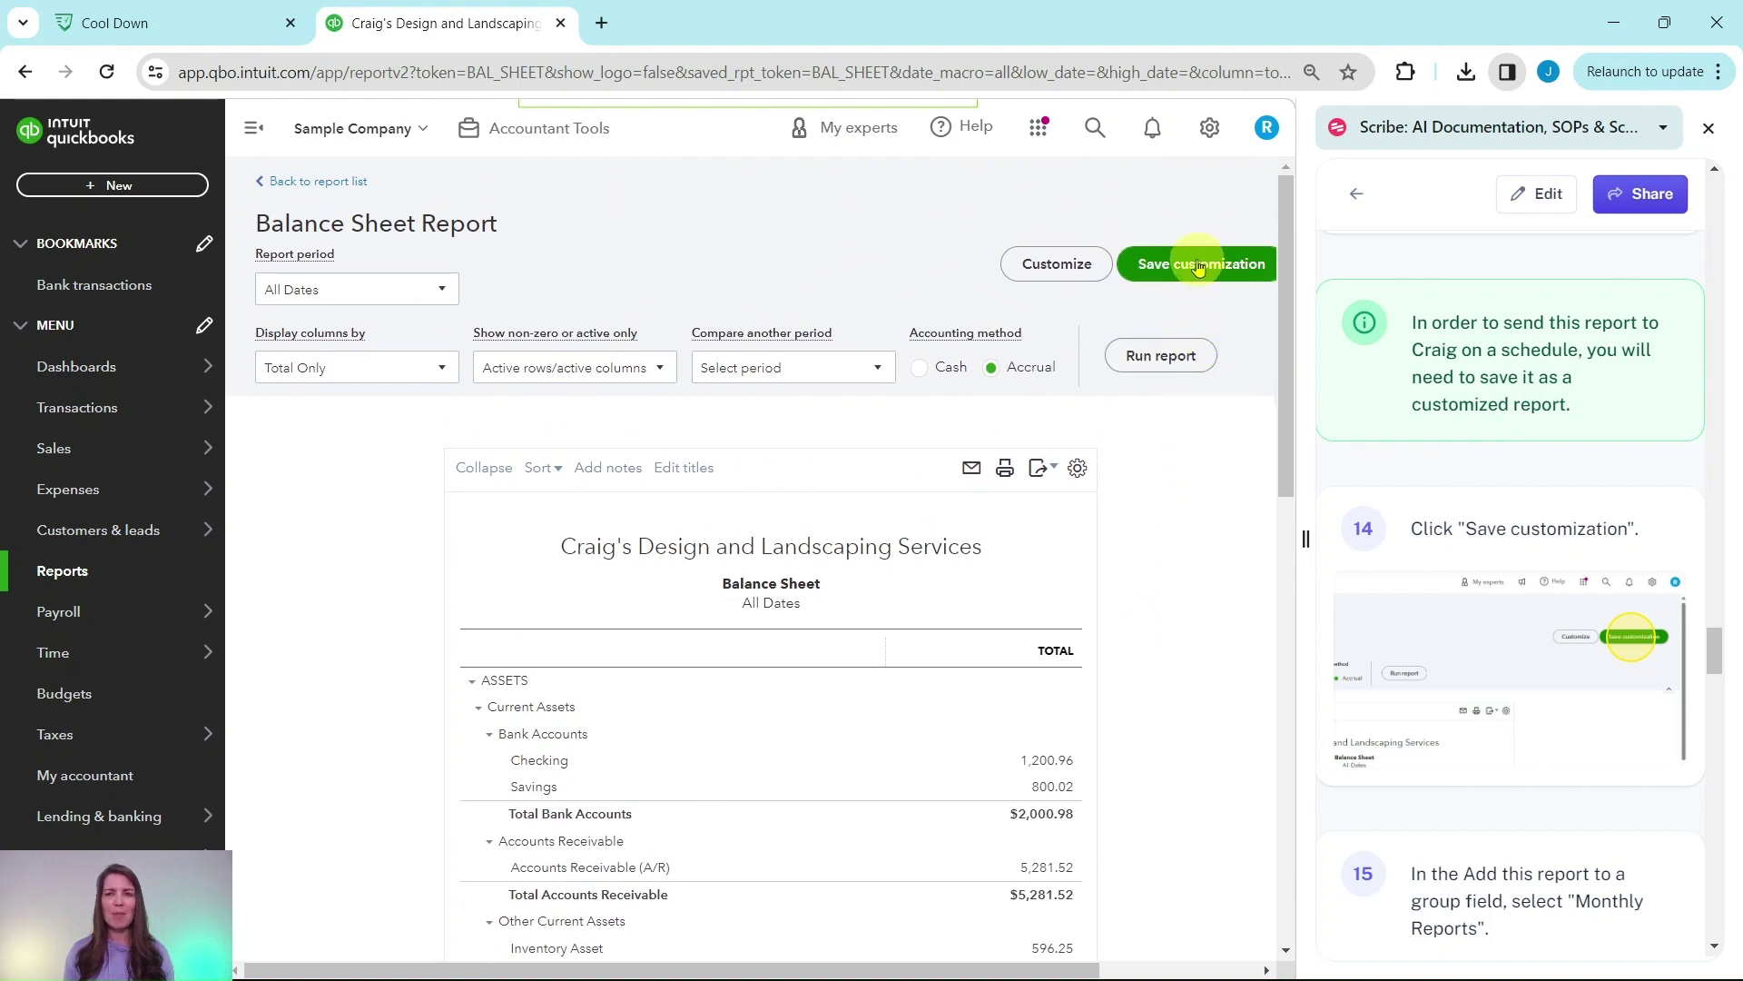
# Step: Save the All Dates Balance Sheet as custom report 'Balance Sheet' in the Monthly Reports group
pyautogui.click(1198, 266)
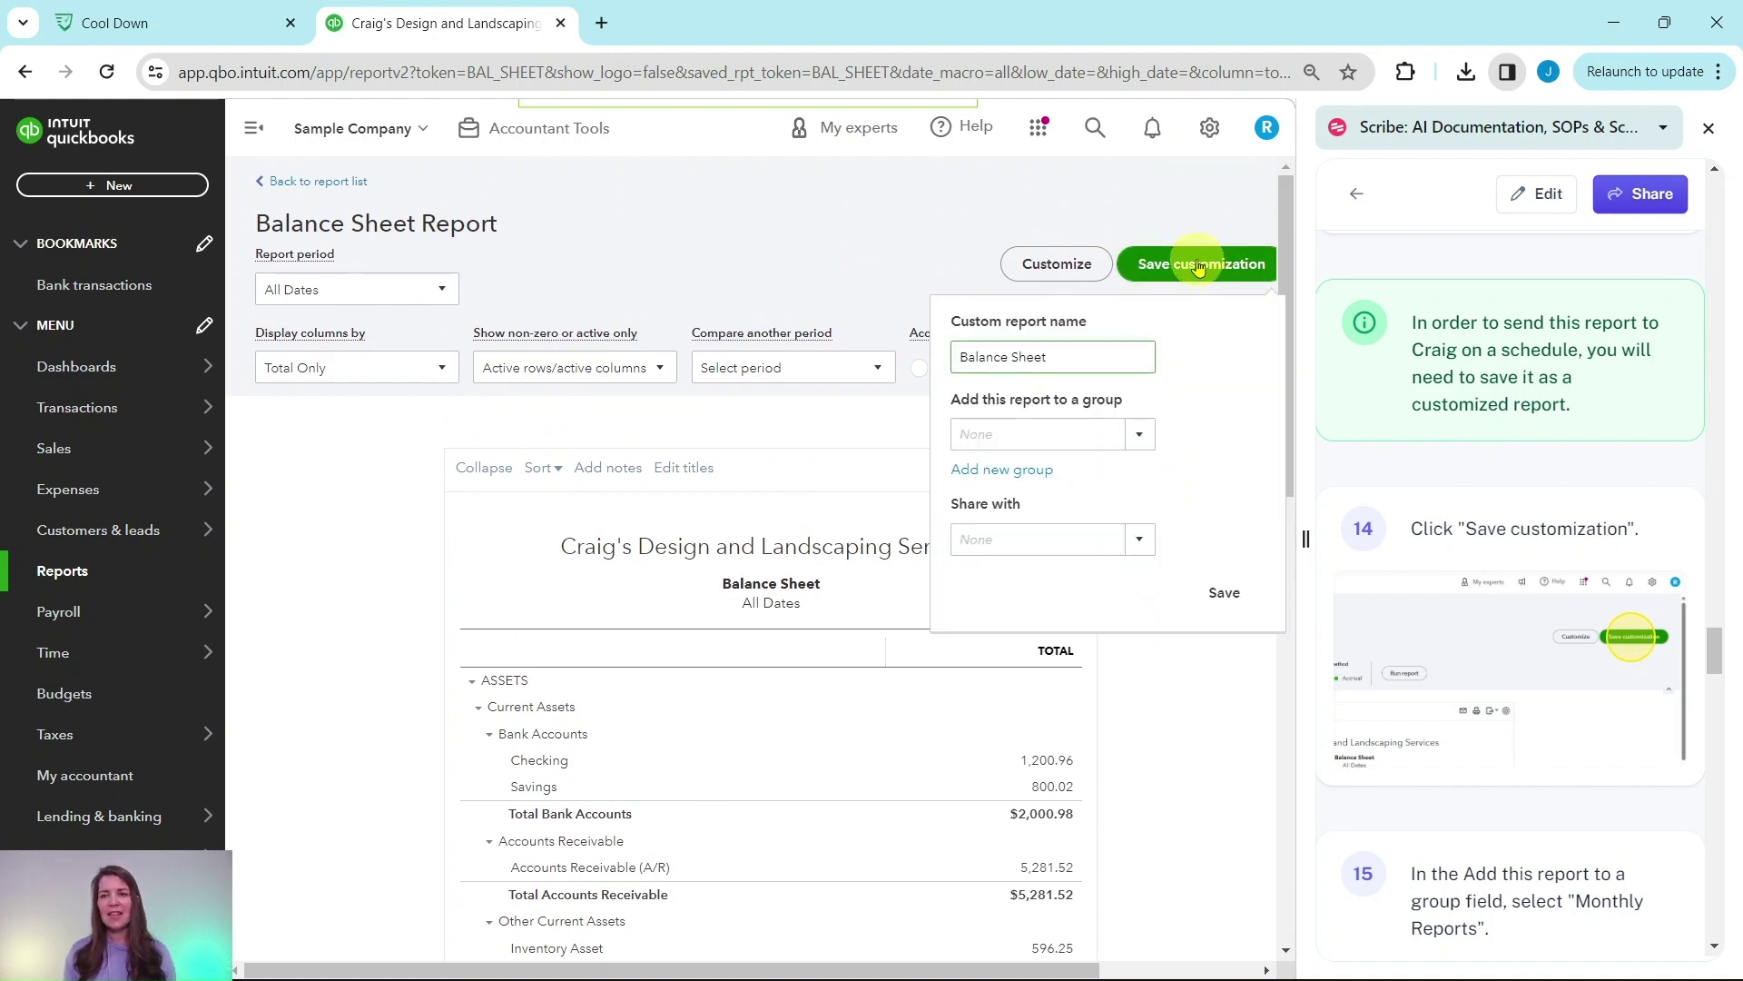
pyautogui.scroll(-5, 1459, 517)
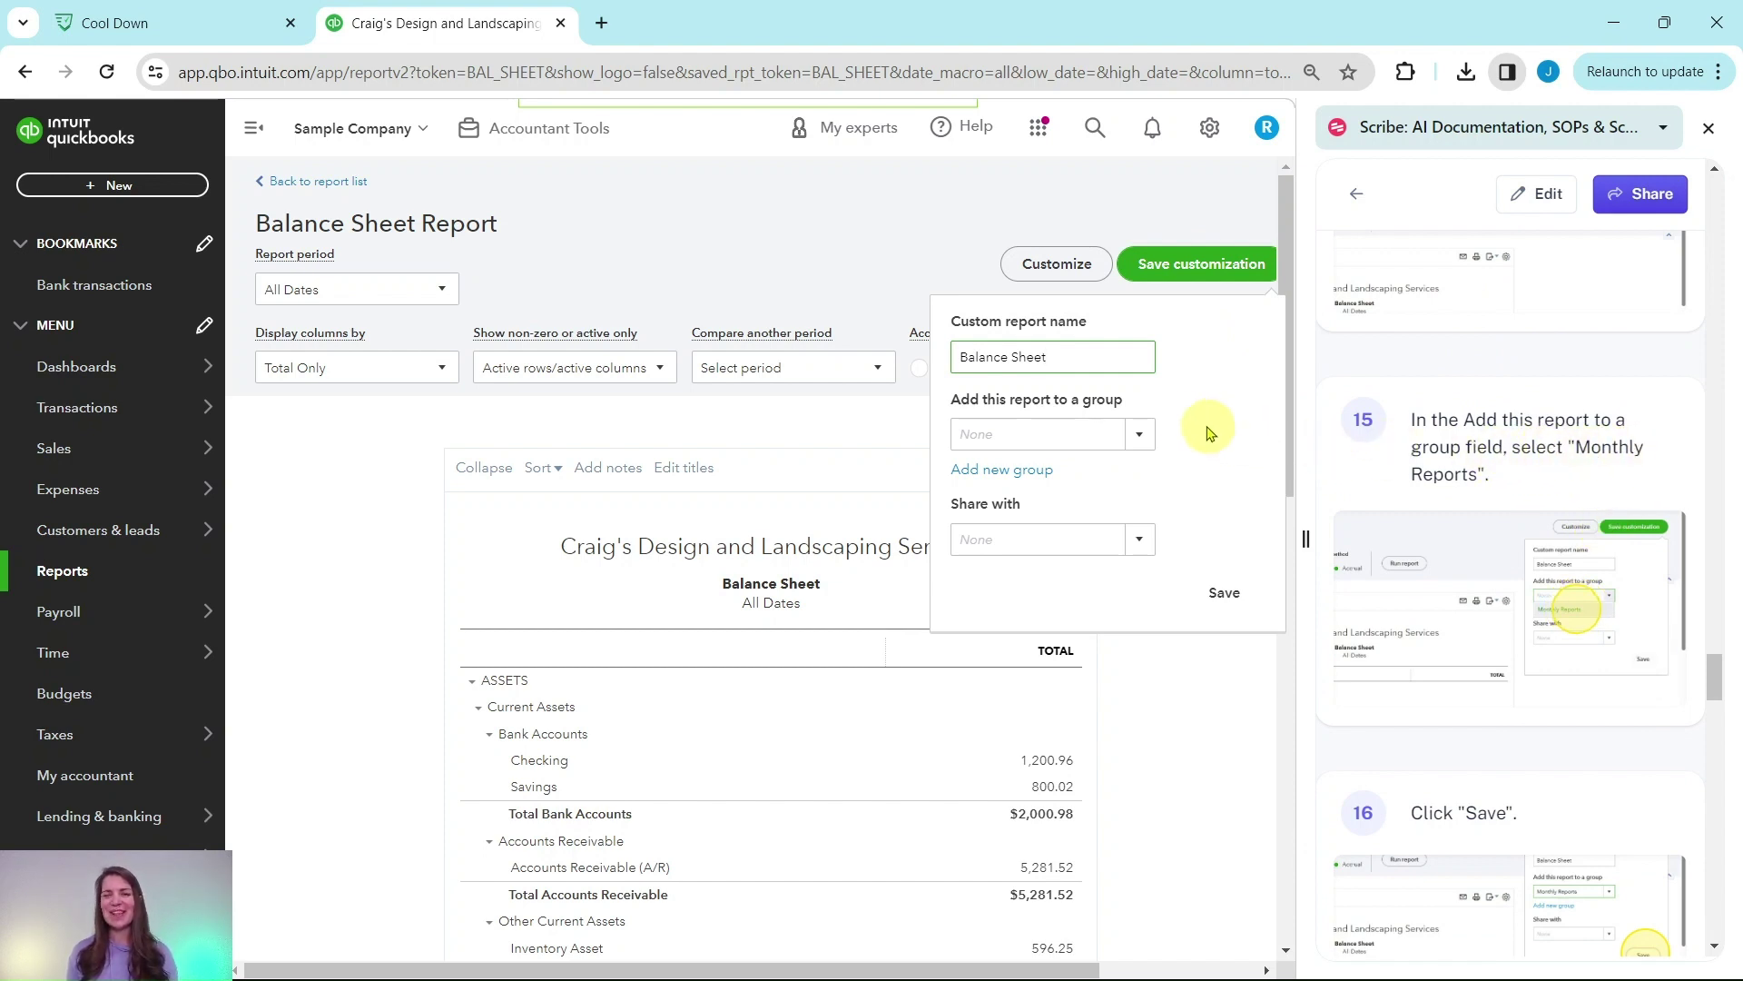
pyautogui.click(1136, 438)
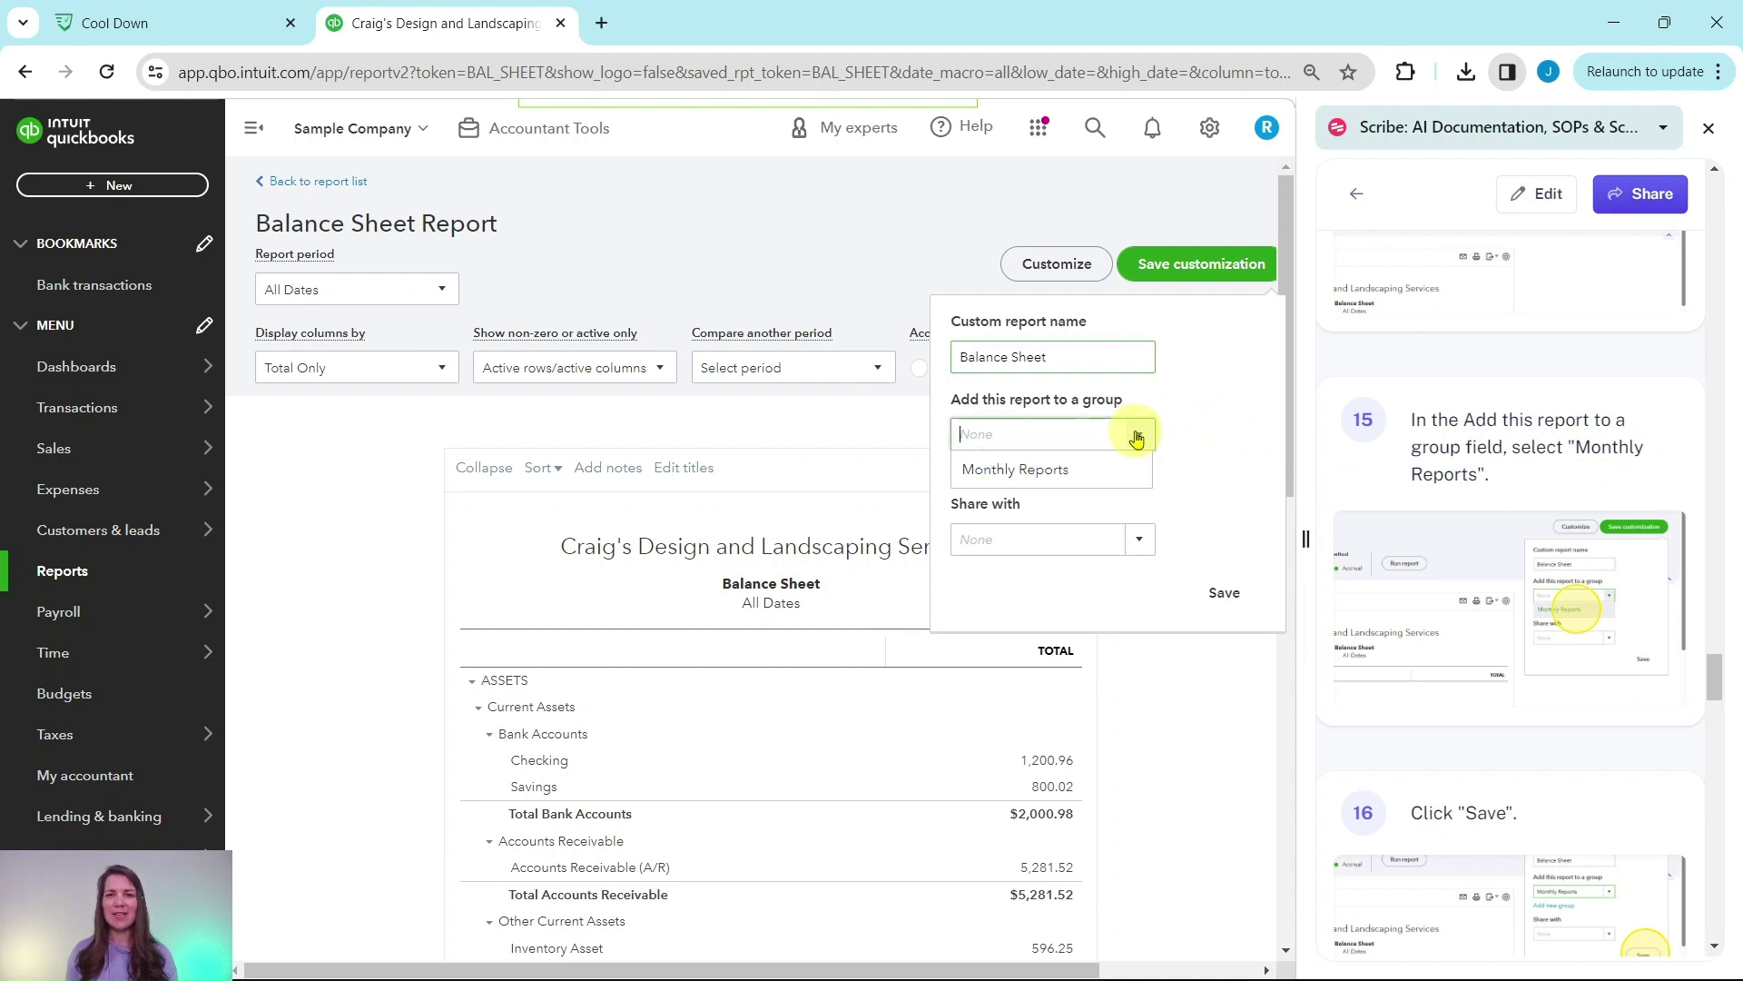
pyautogui.click(1049, 471)
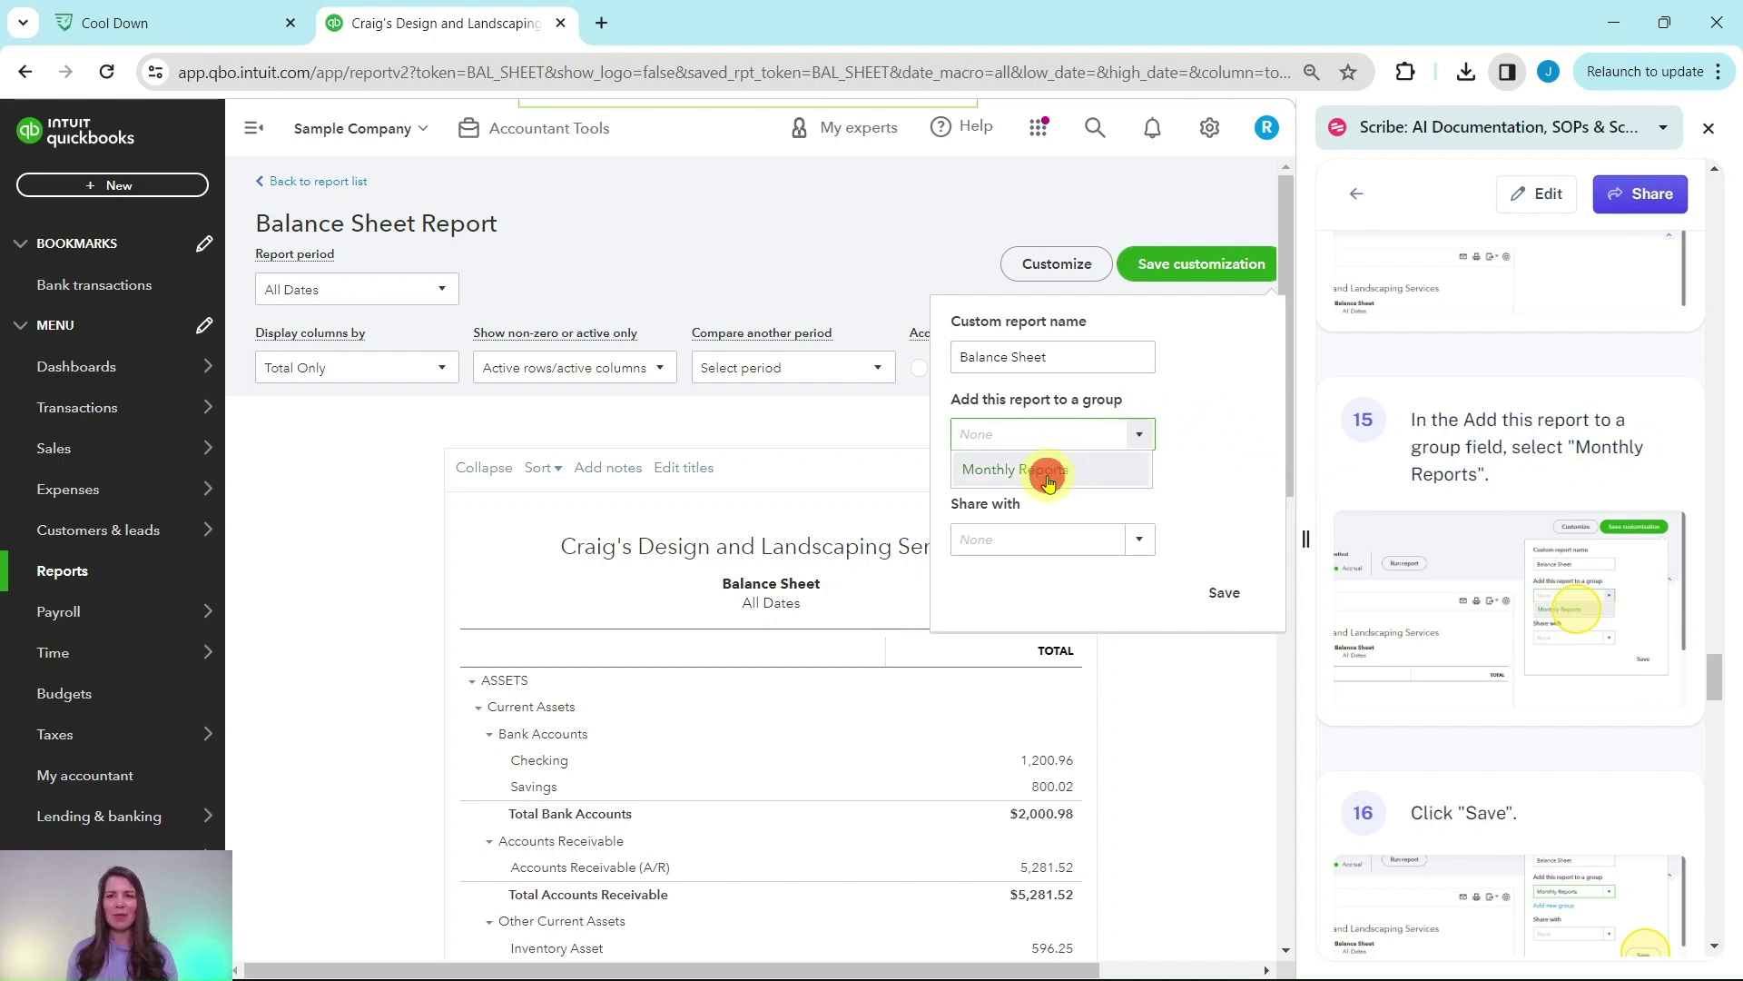
pyautogui.click(1228, 599)
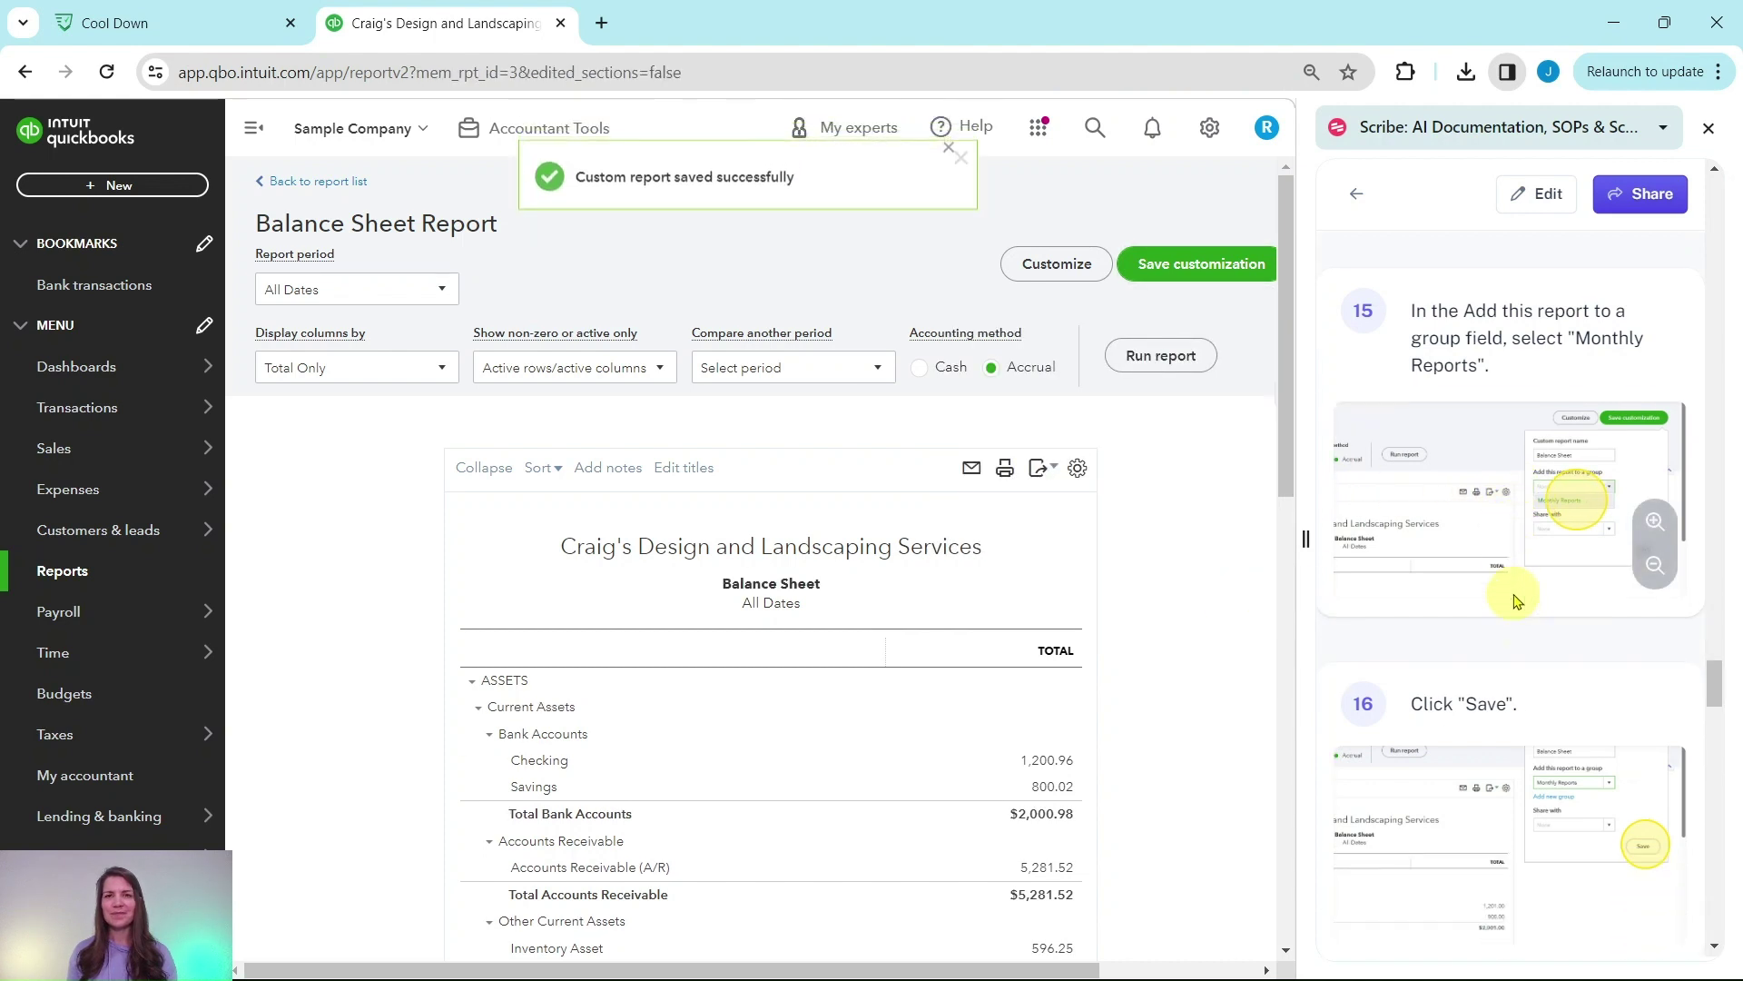
pyautogui.scroll(-6, 1509, 586)
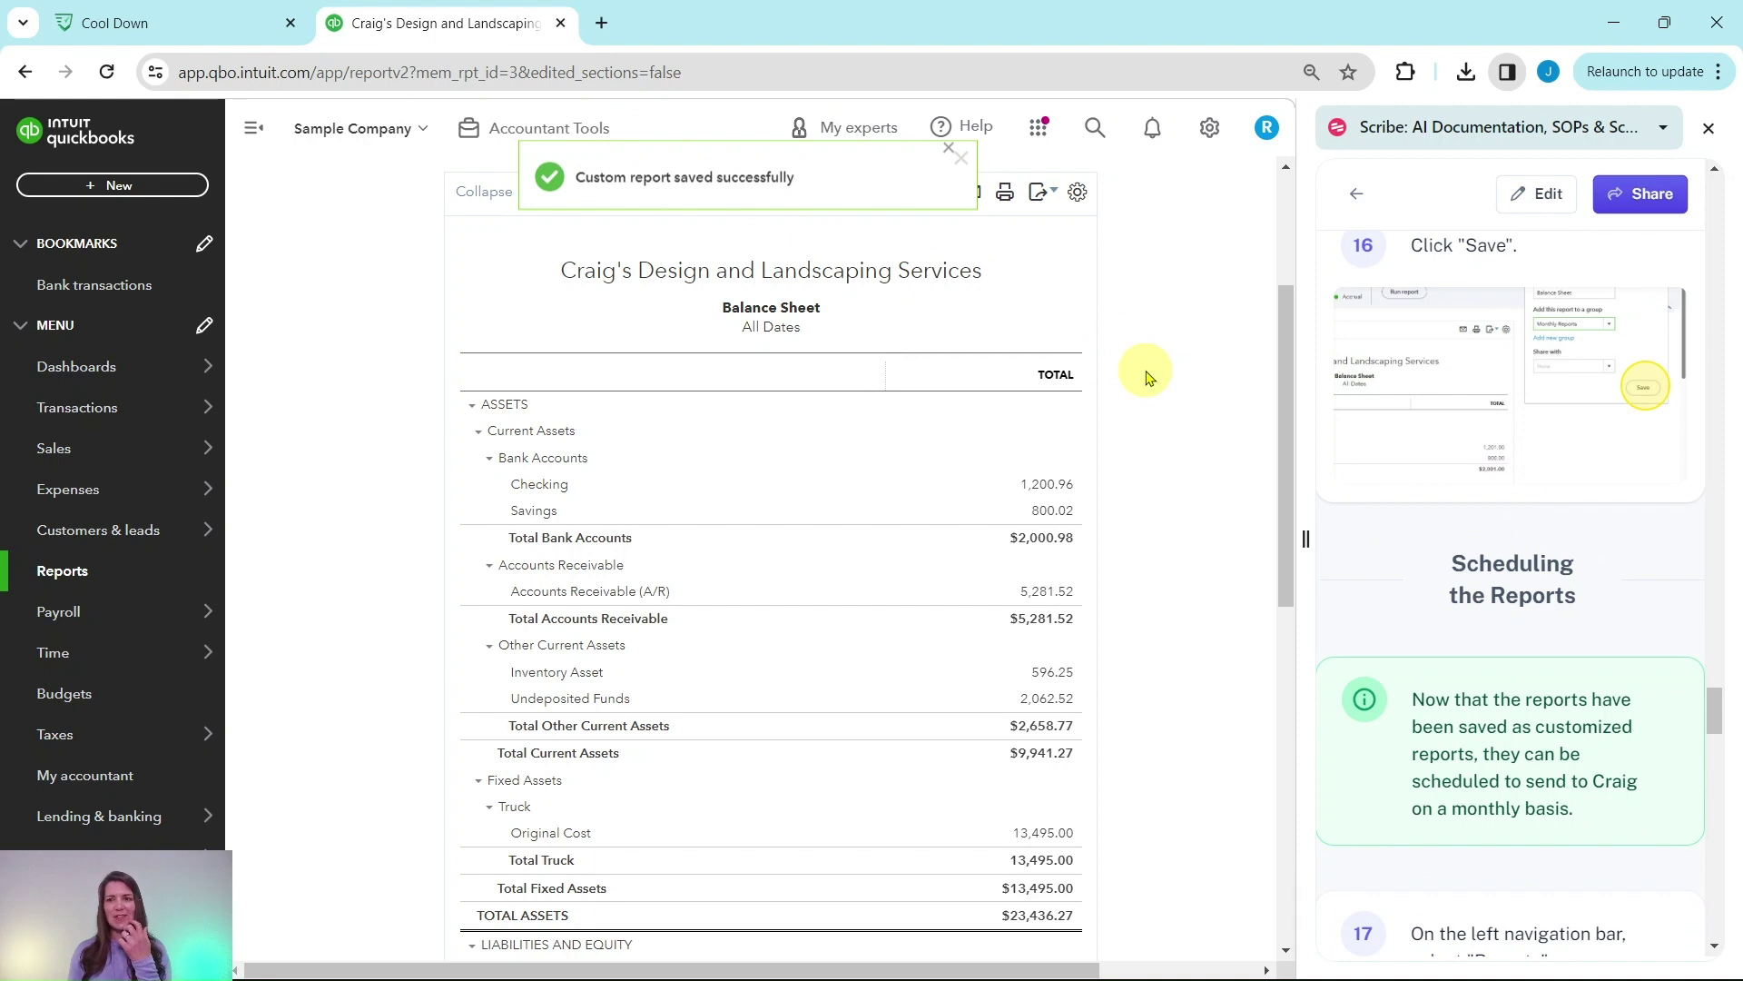
# Step: Check the Custom reports tab: Monthly Reports holds Balance Sheet and Profit and Loss, email unscheduled
pyautogui.scroll(-4, 1472, 427)
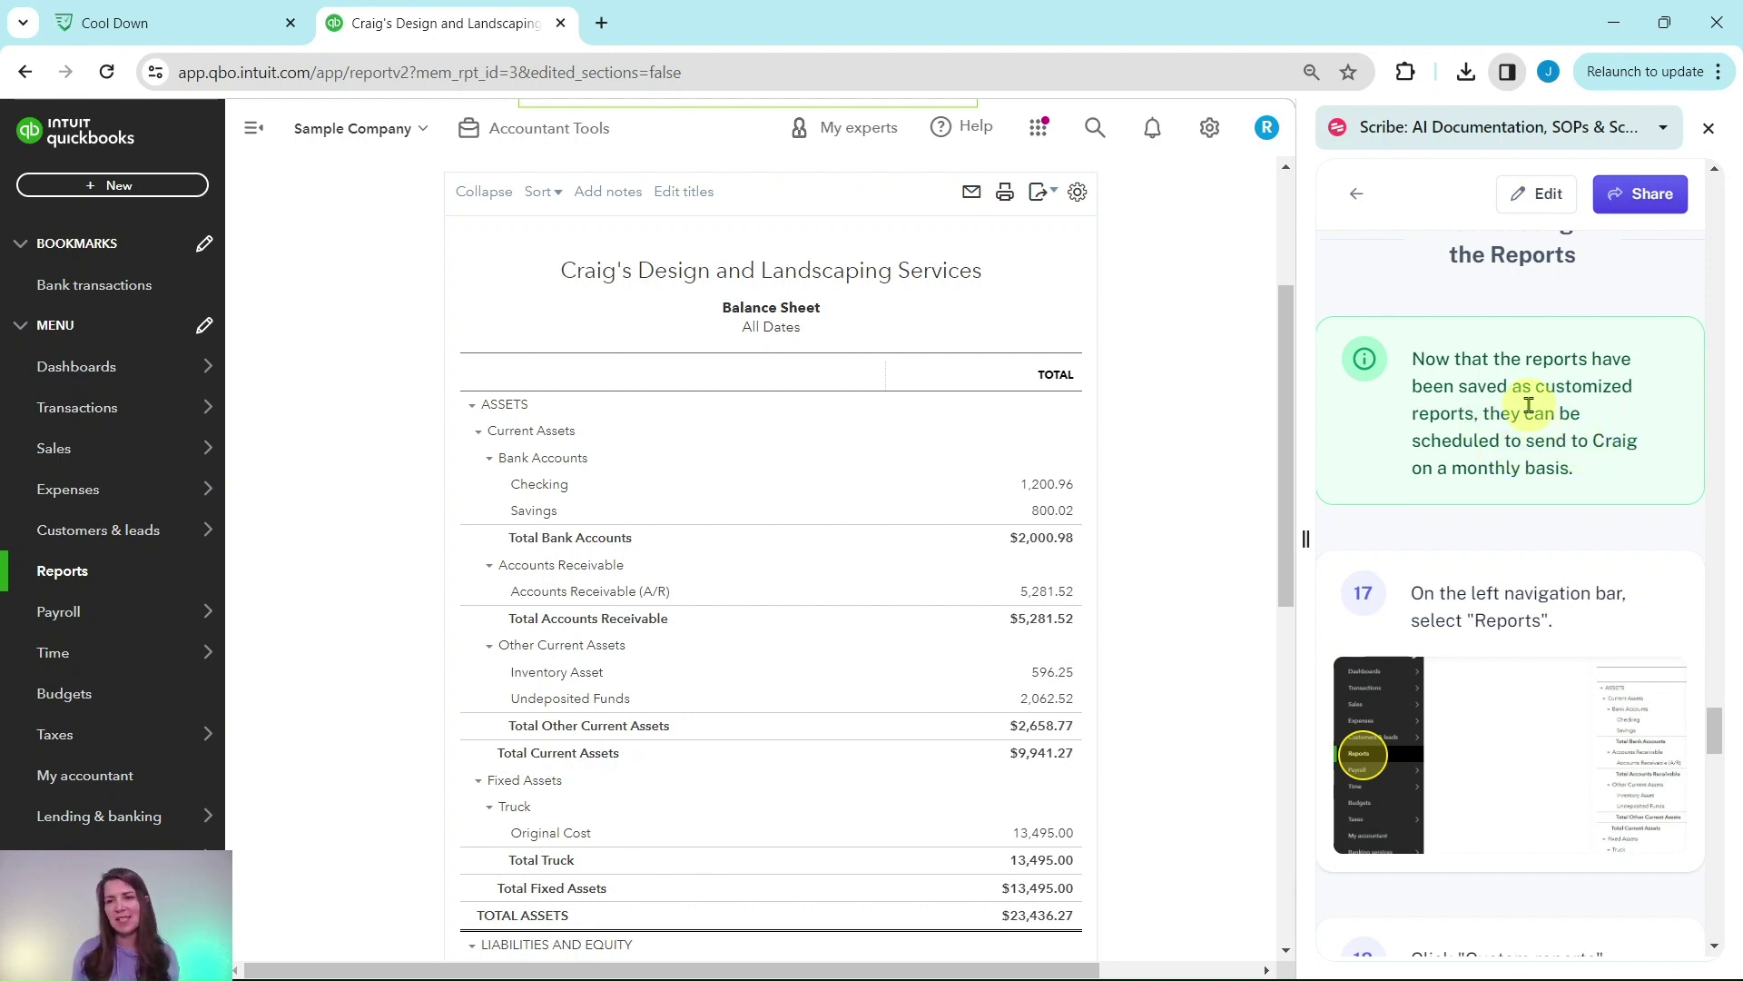
pyautogui.scroll(-3, 1529, 405)
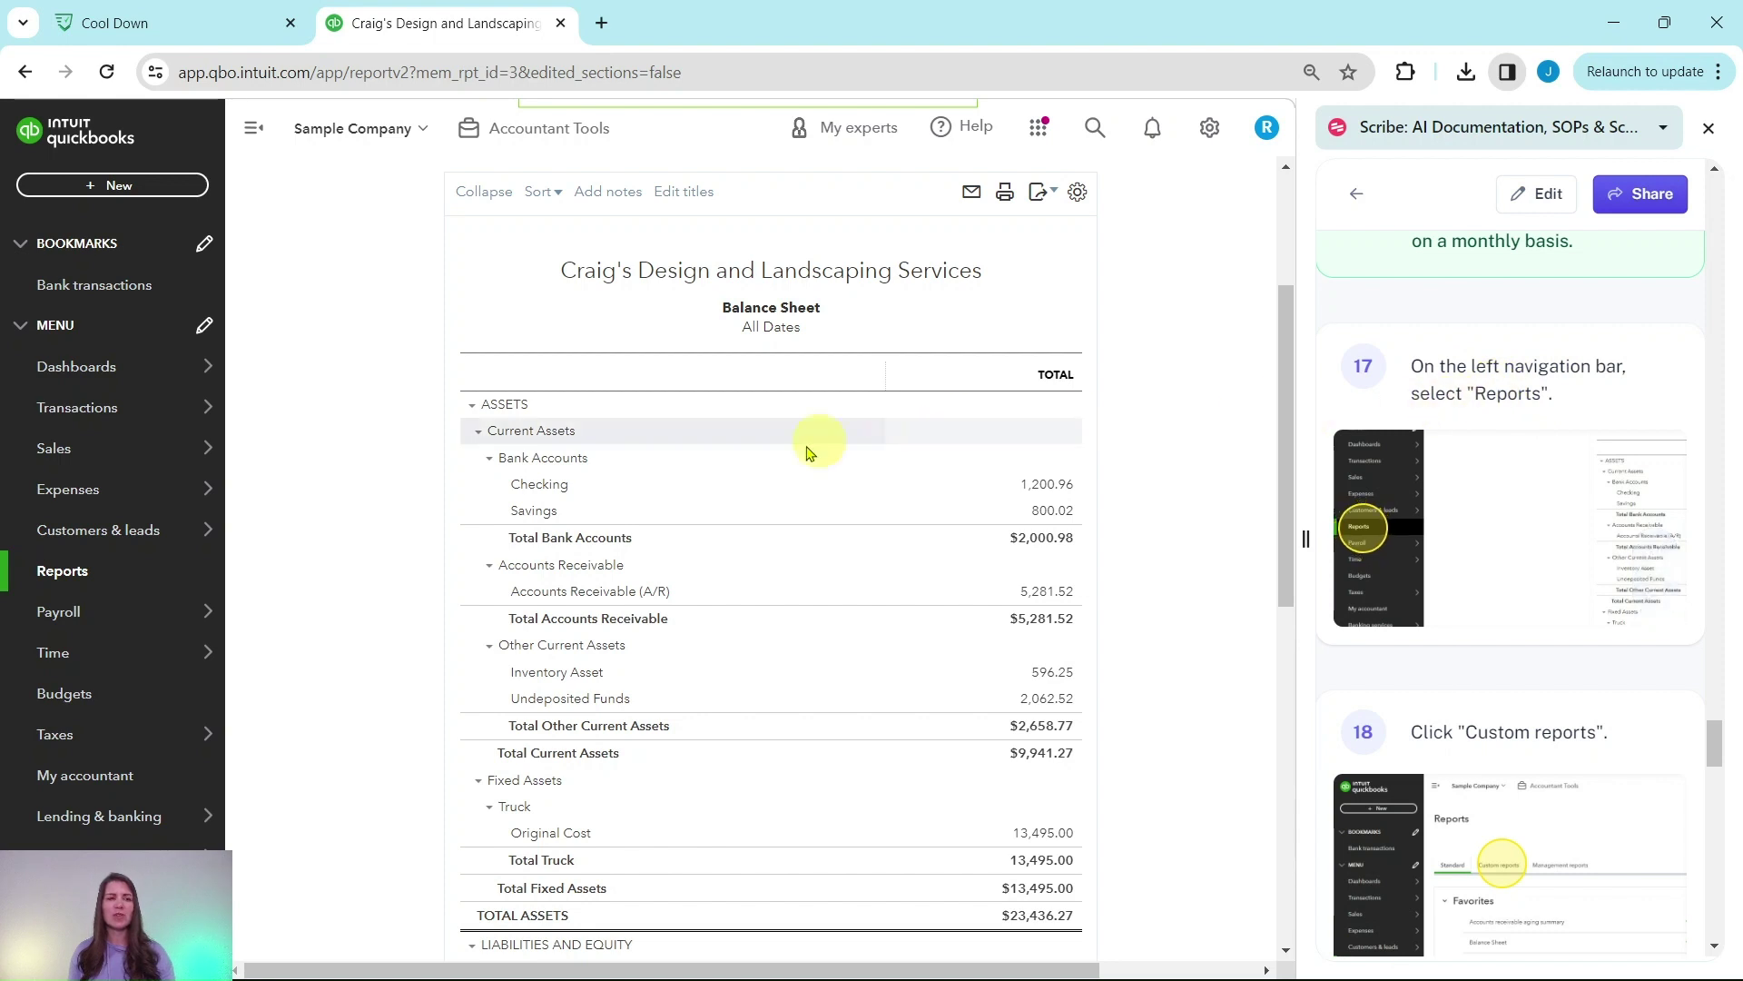
pyautogui.click(56, 575)
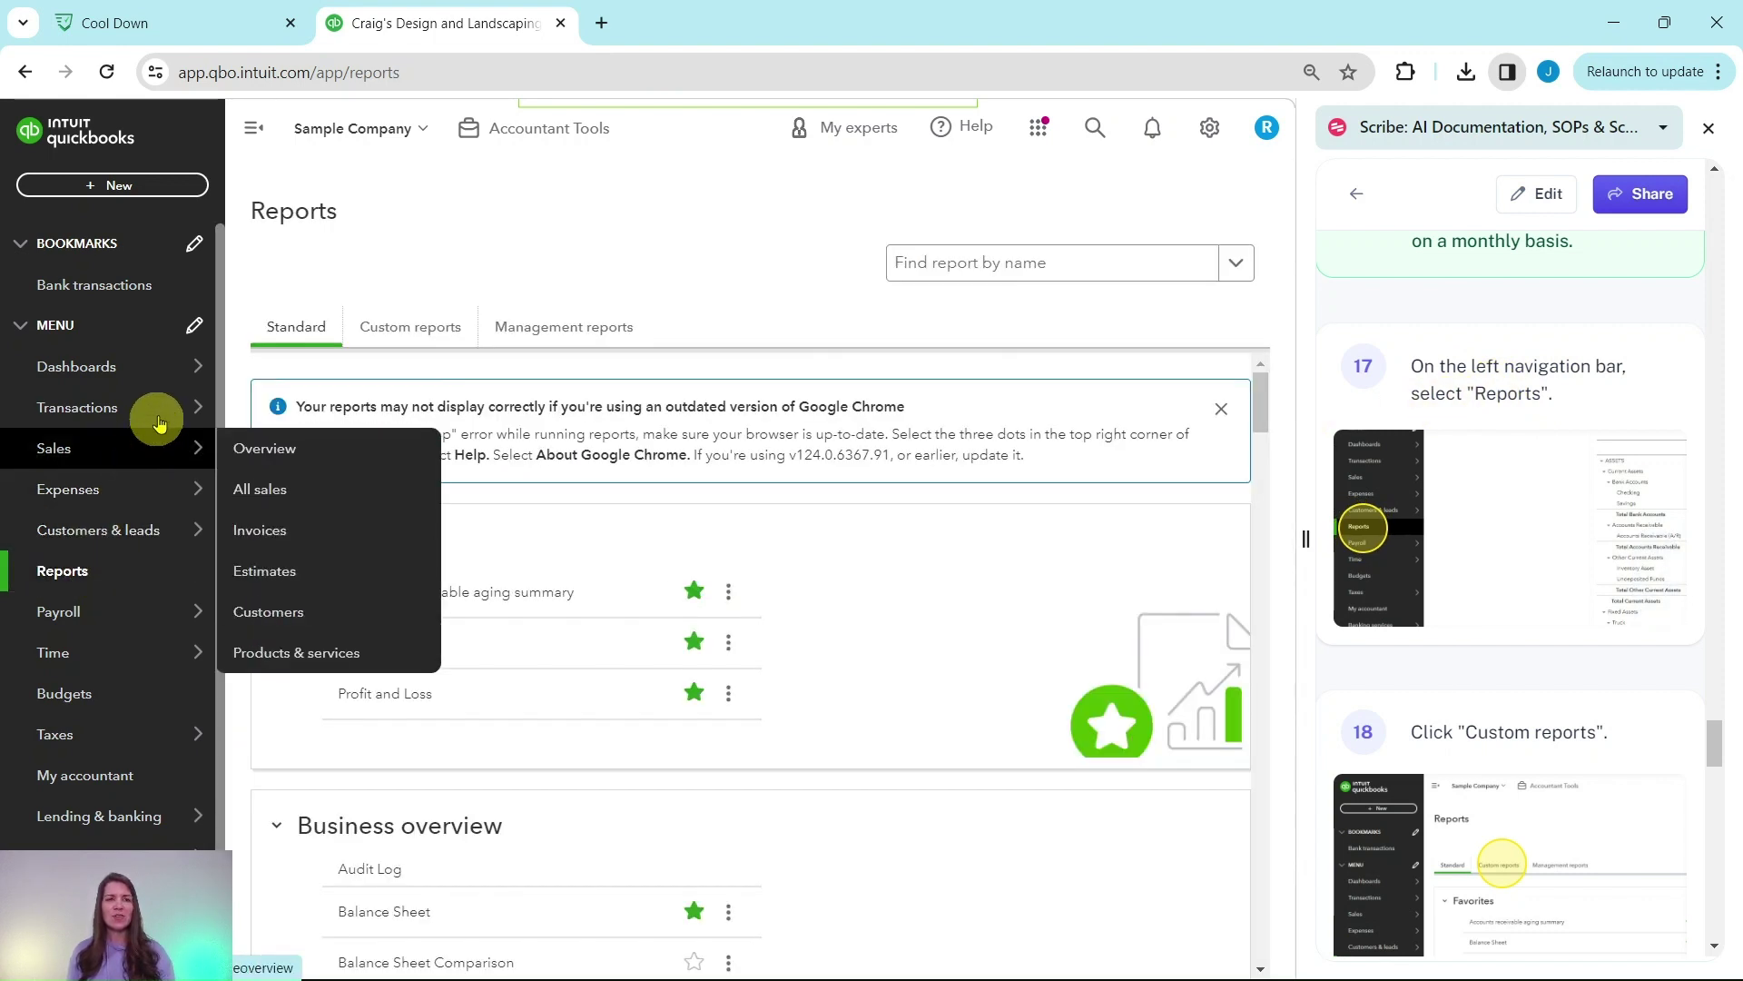
pyautogui.click(403, 337)
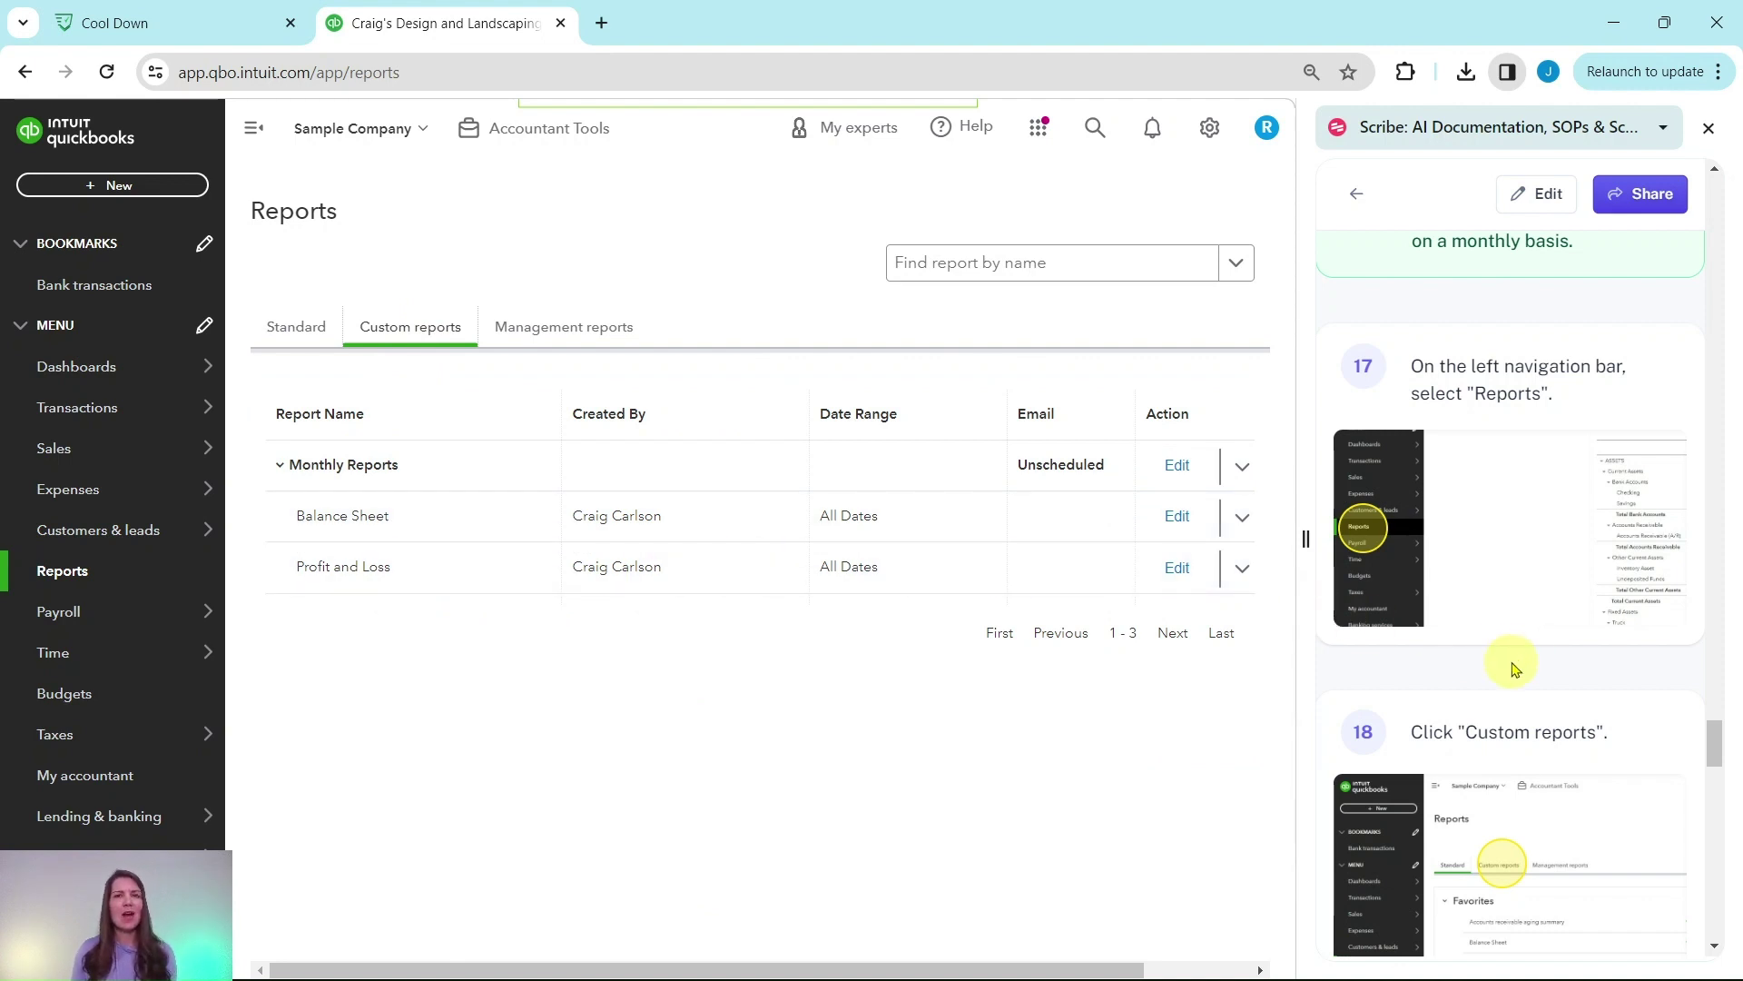
pyautogui.scroll(-8, 1513, 668)
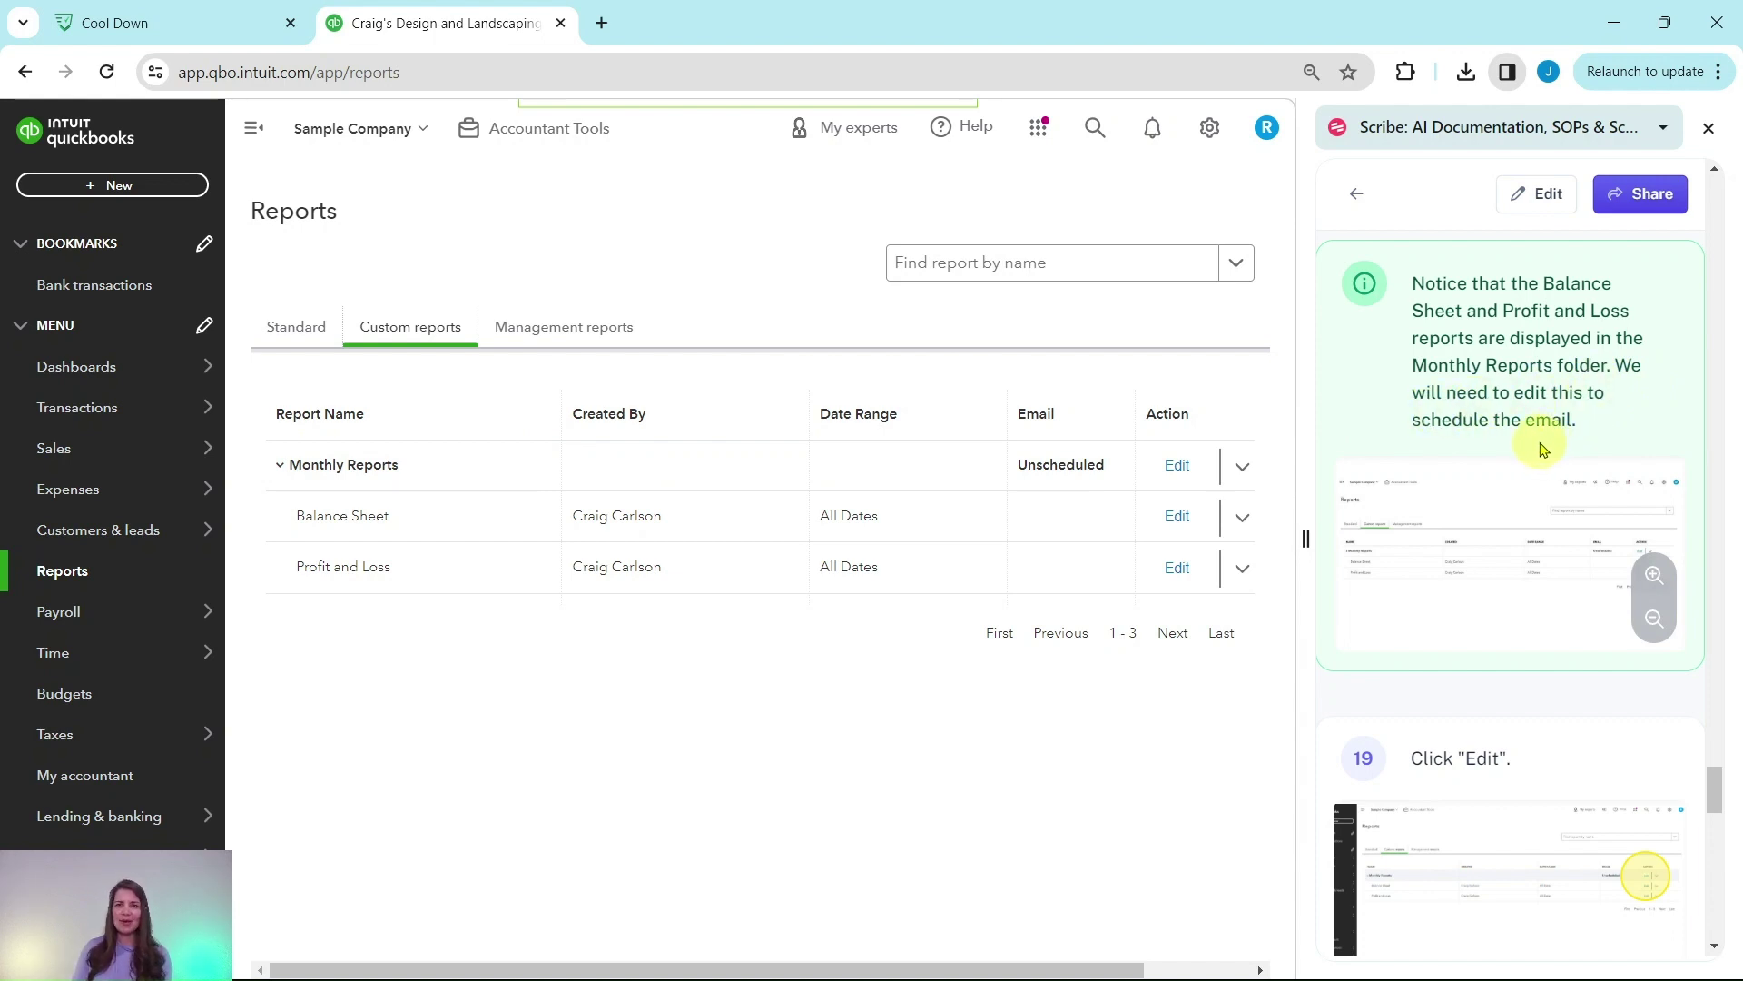
pyautogui.scroll(-3, 1541, 449)
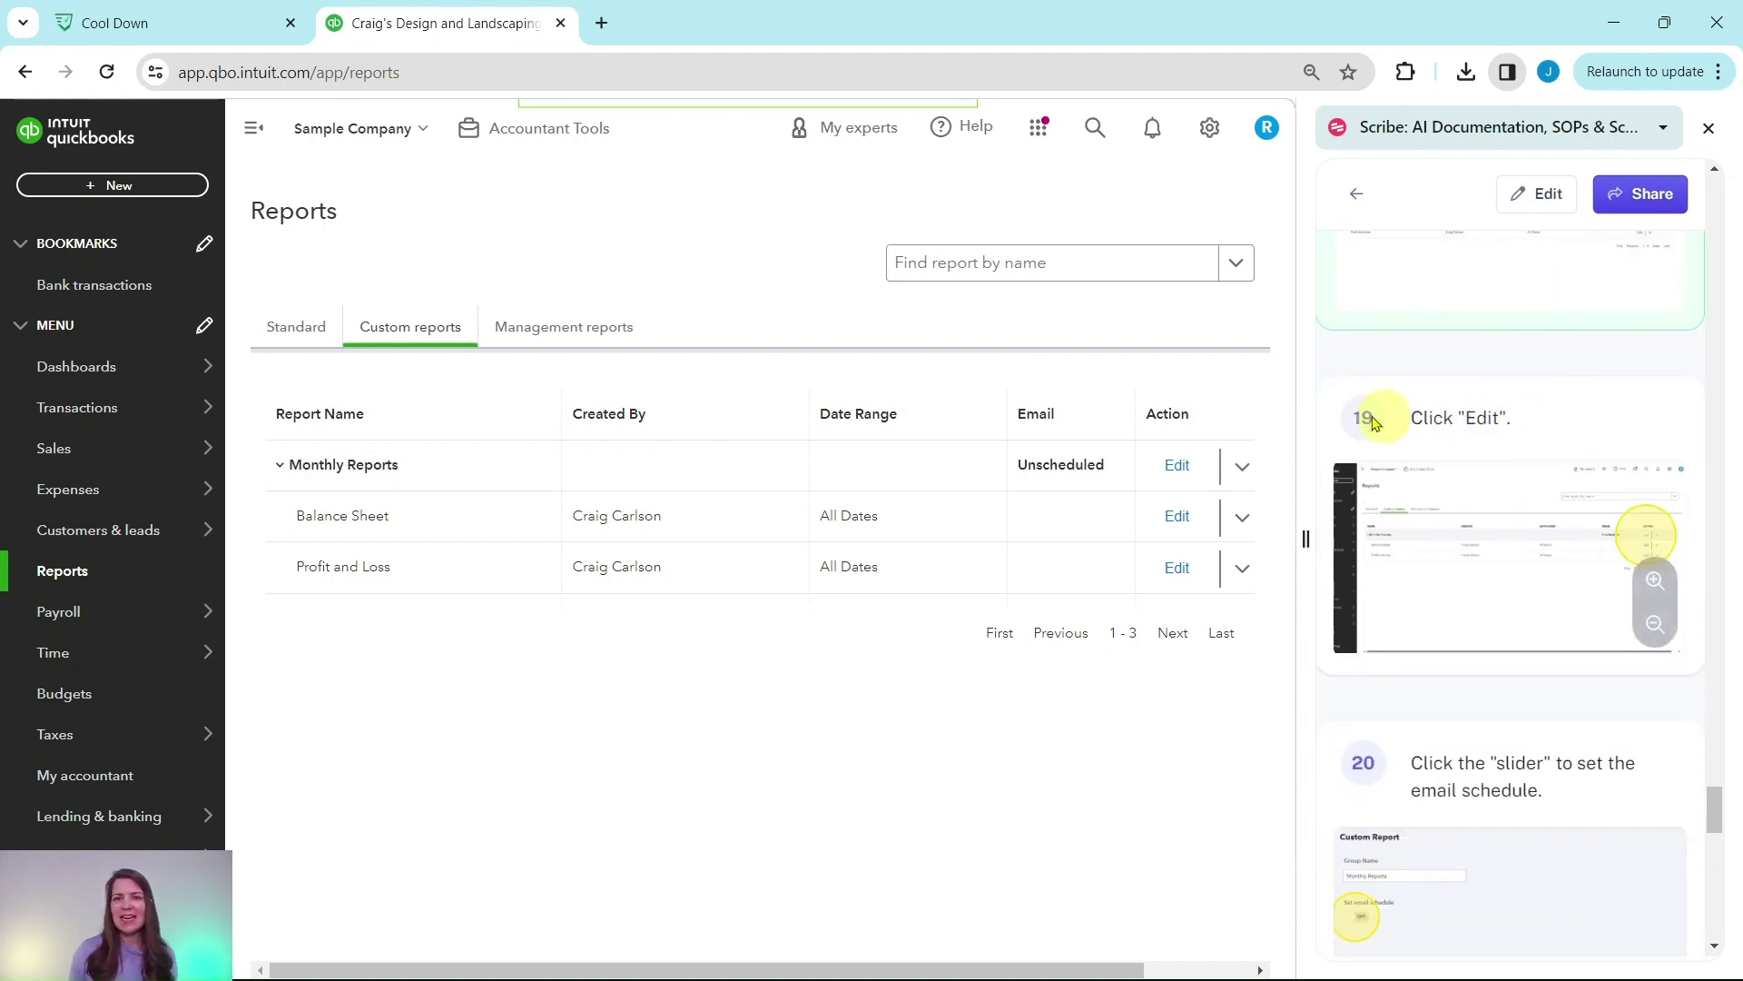
# Step: Enable the Monthly Reports group's email schedule, set to repeat Monthly on the 1st
pyautogui.click(1177, 467)
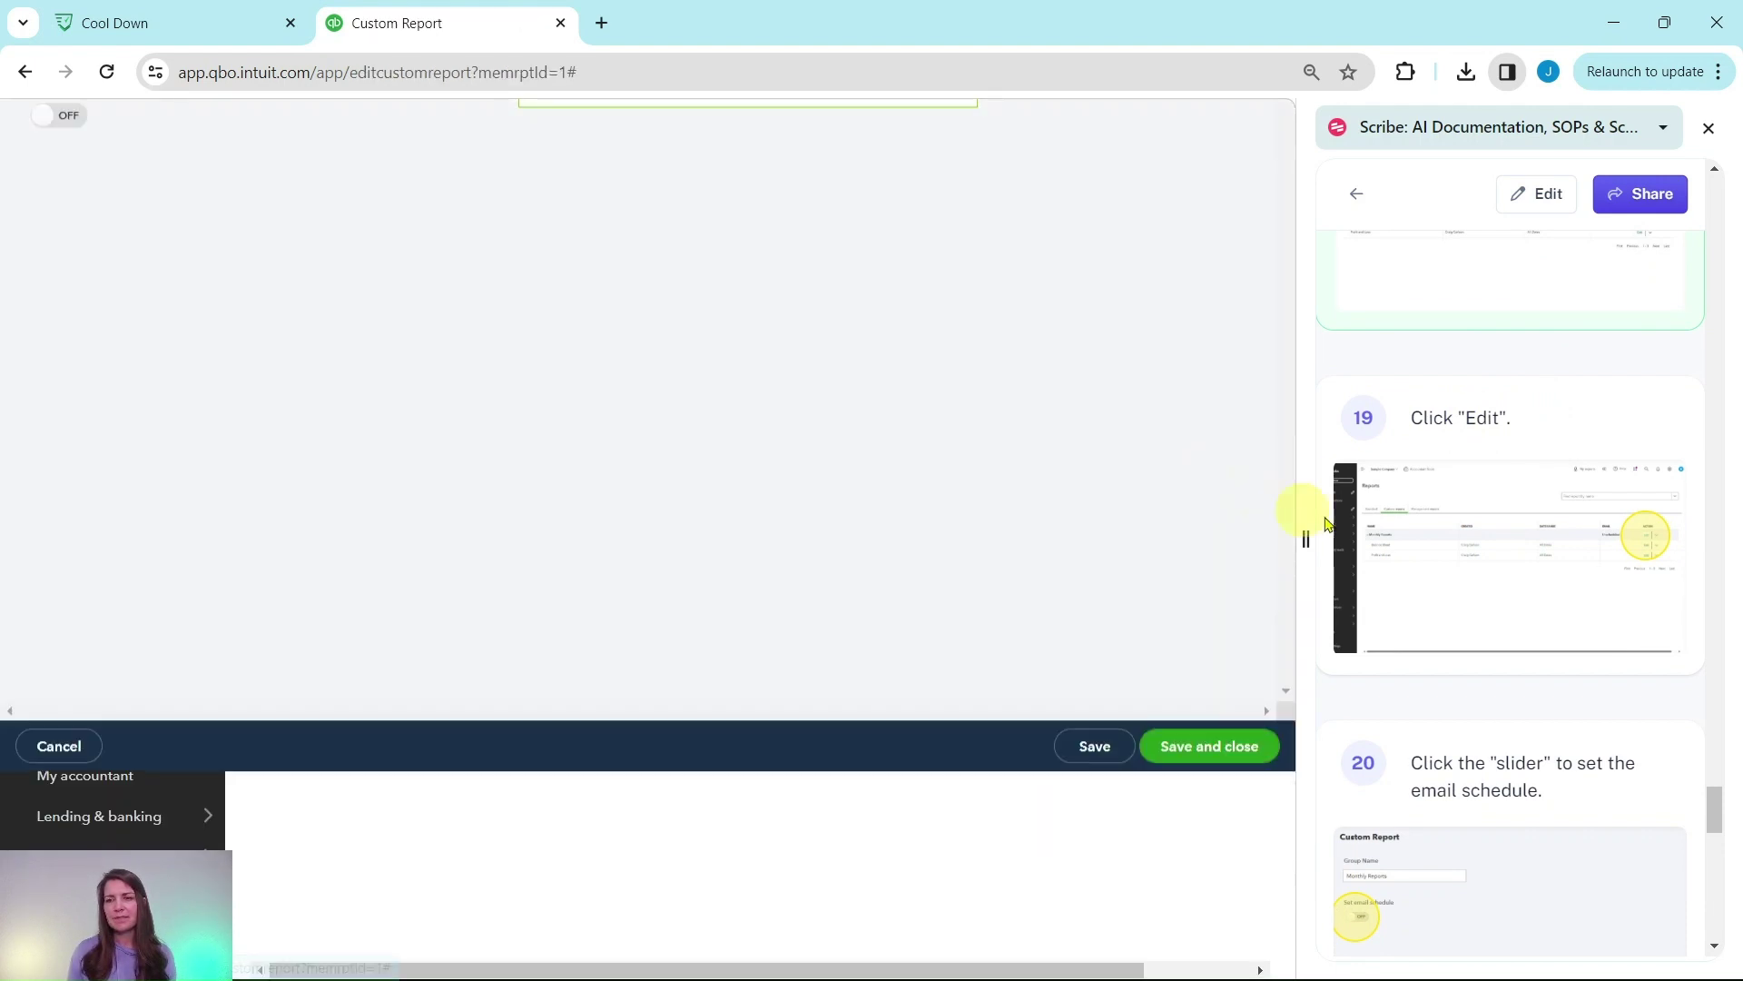
pyautogui.scroll(-3, 1459, 575)
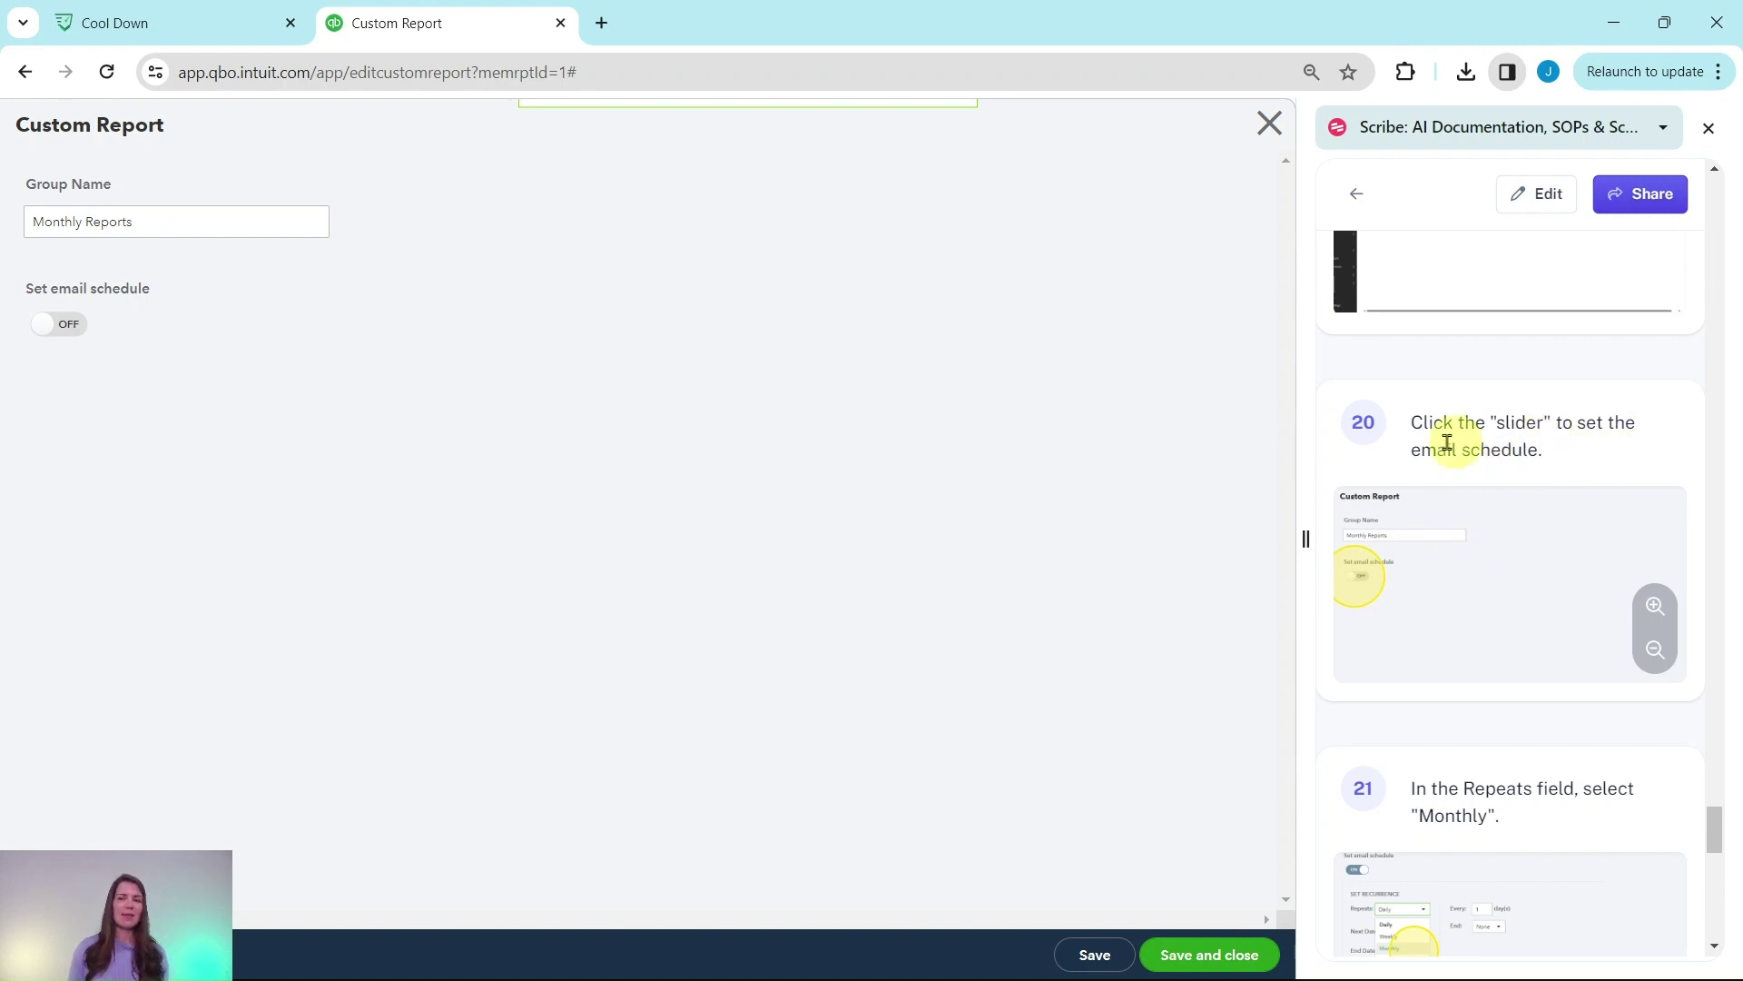
pyautogui.click(56, 335)
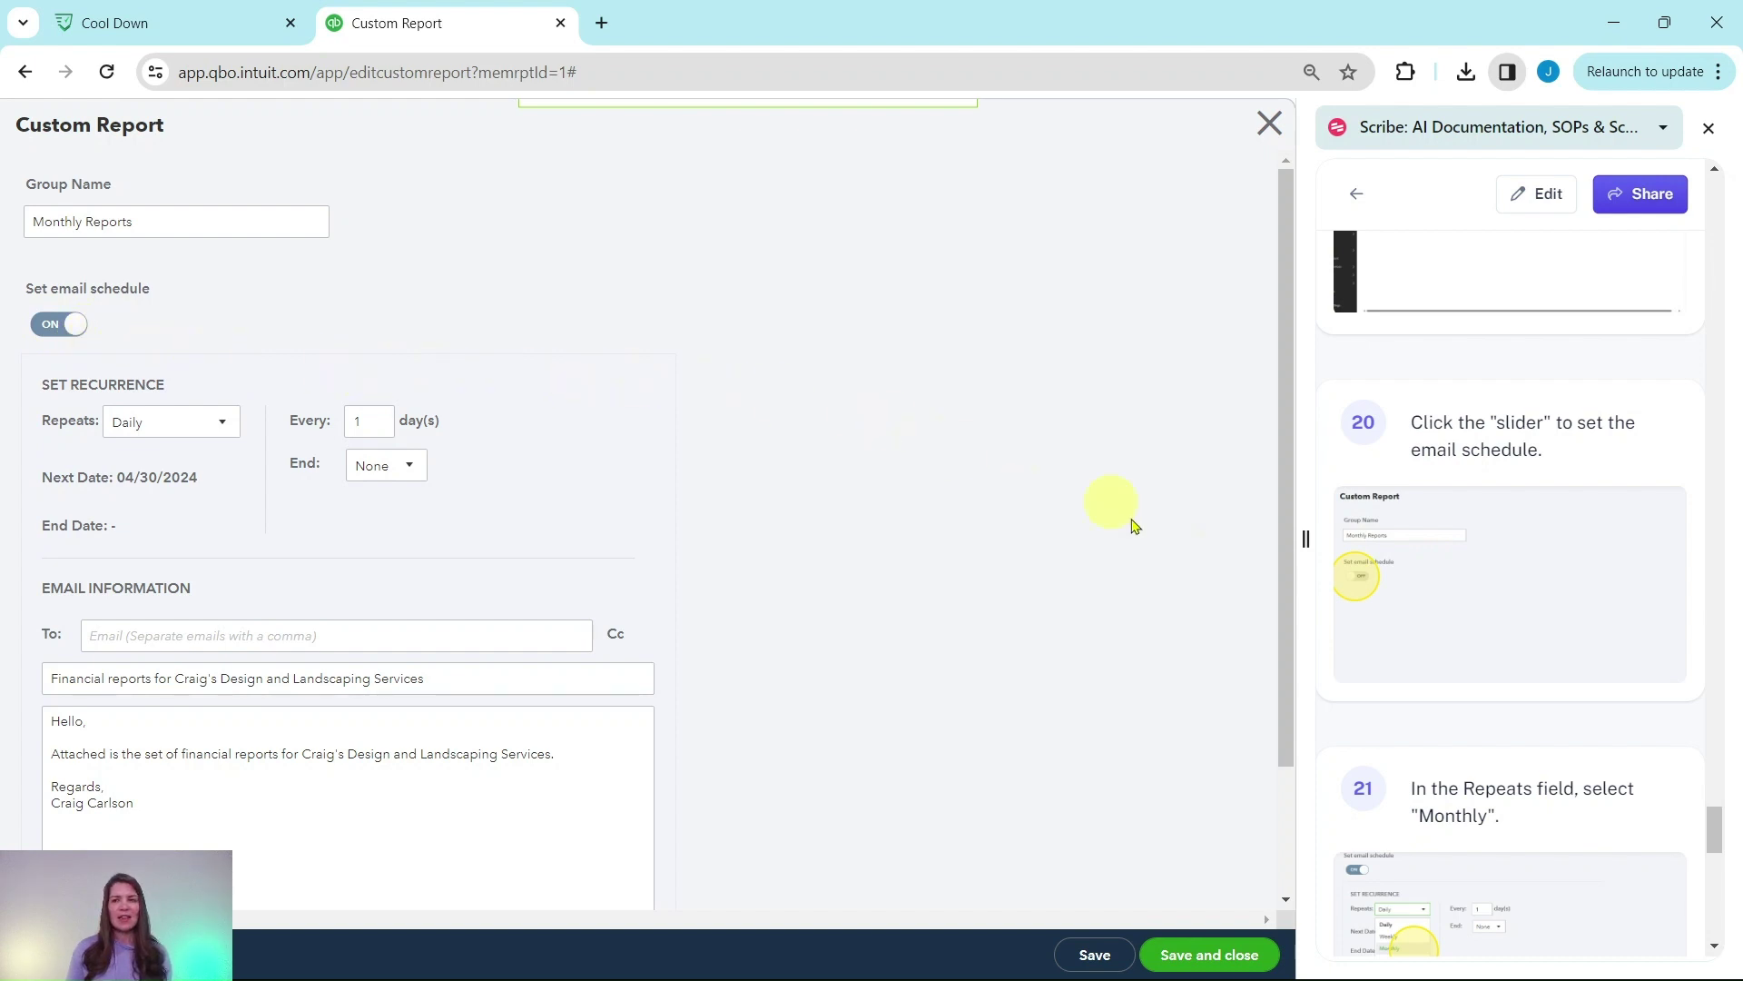
pyautogui.scroll(-4, 1440, 673)
pyautogui.scroll(-1, 1464, 674)
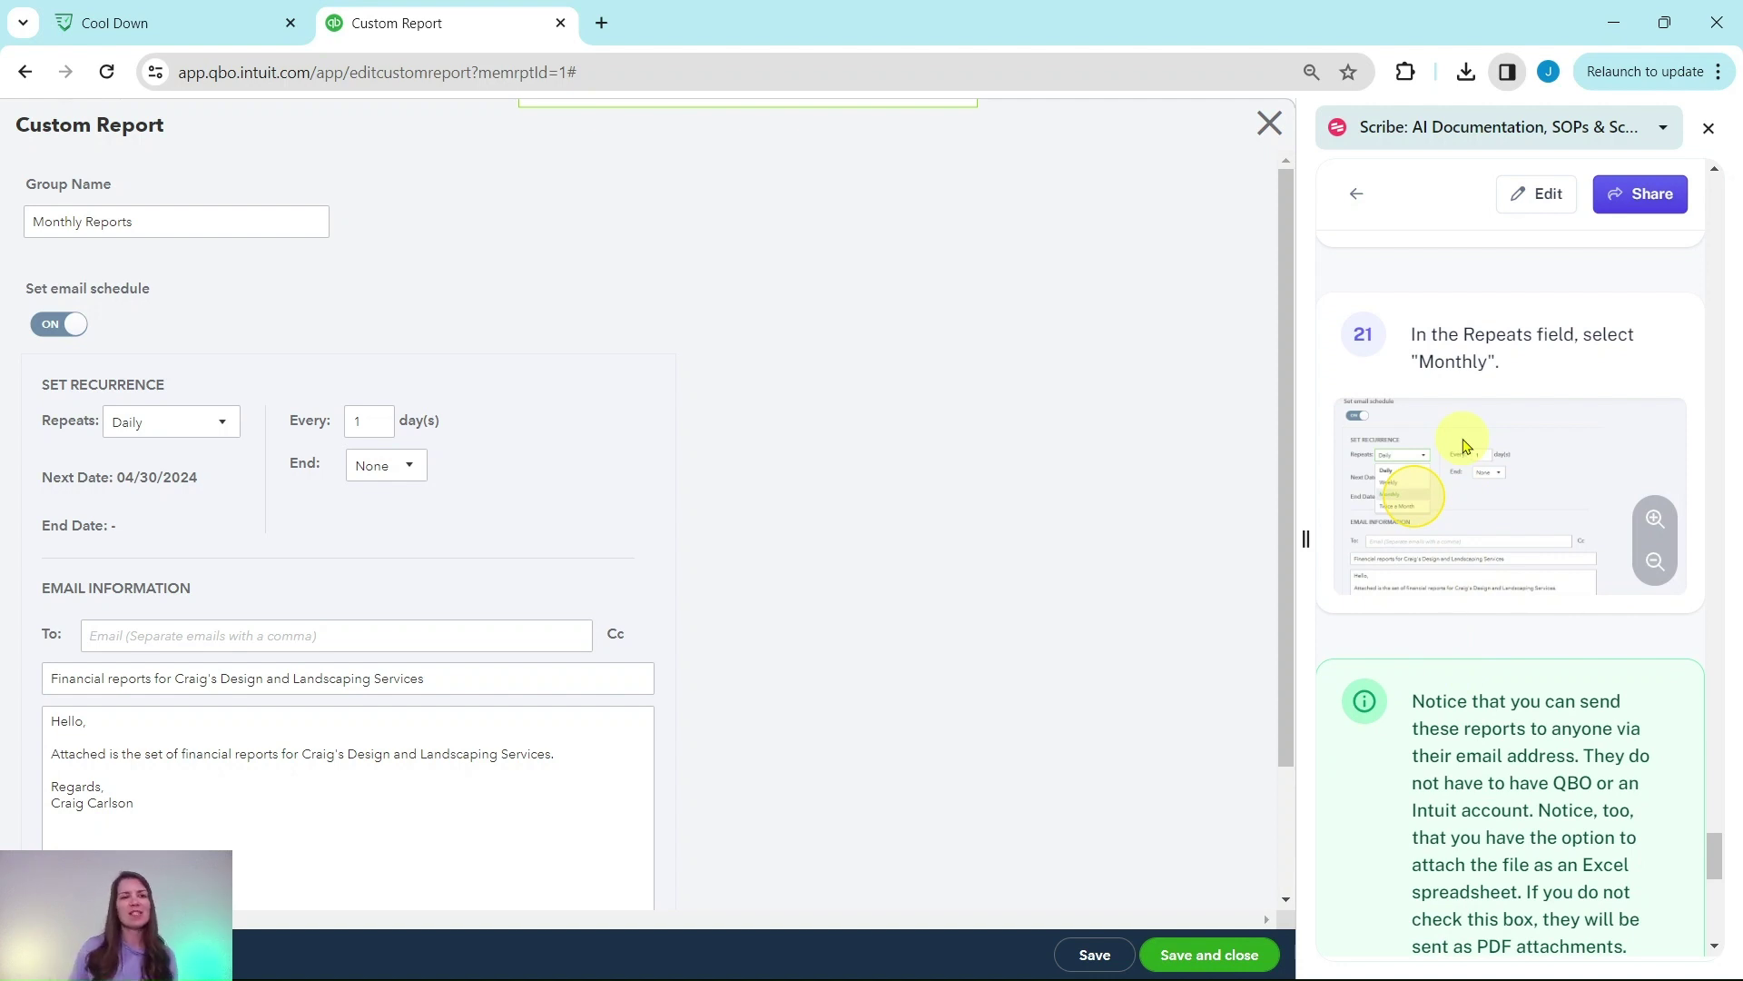
pyautogui.click(218, 424)
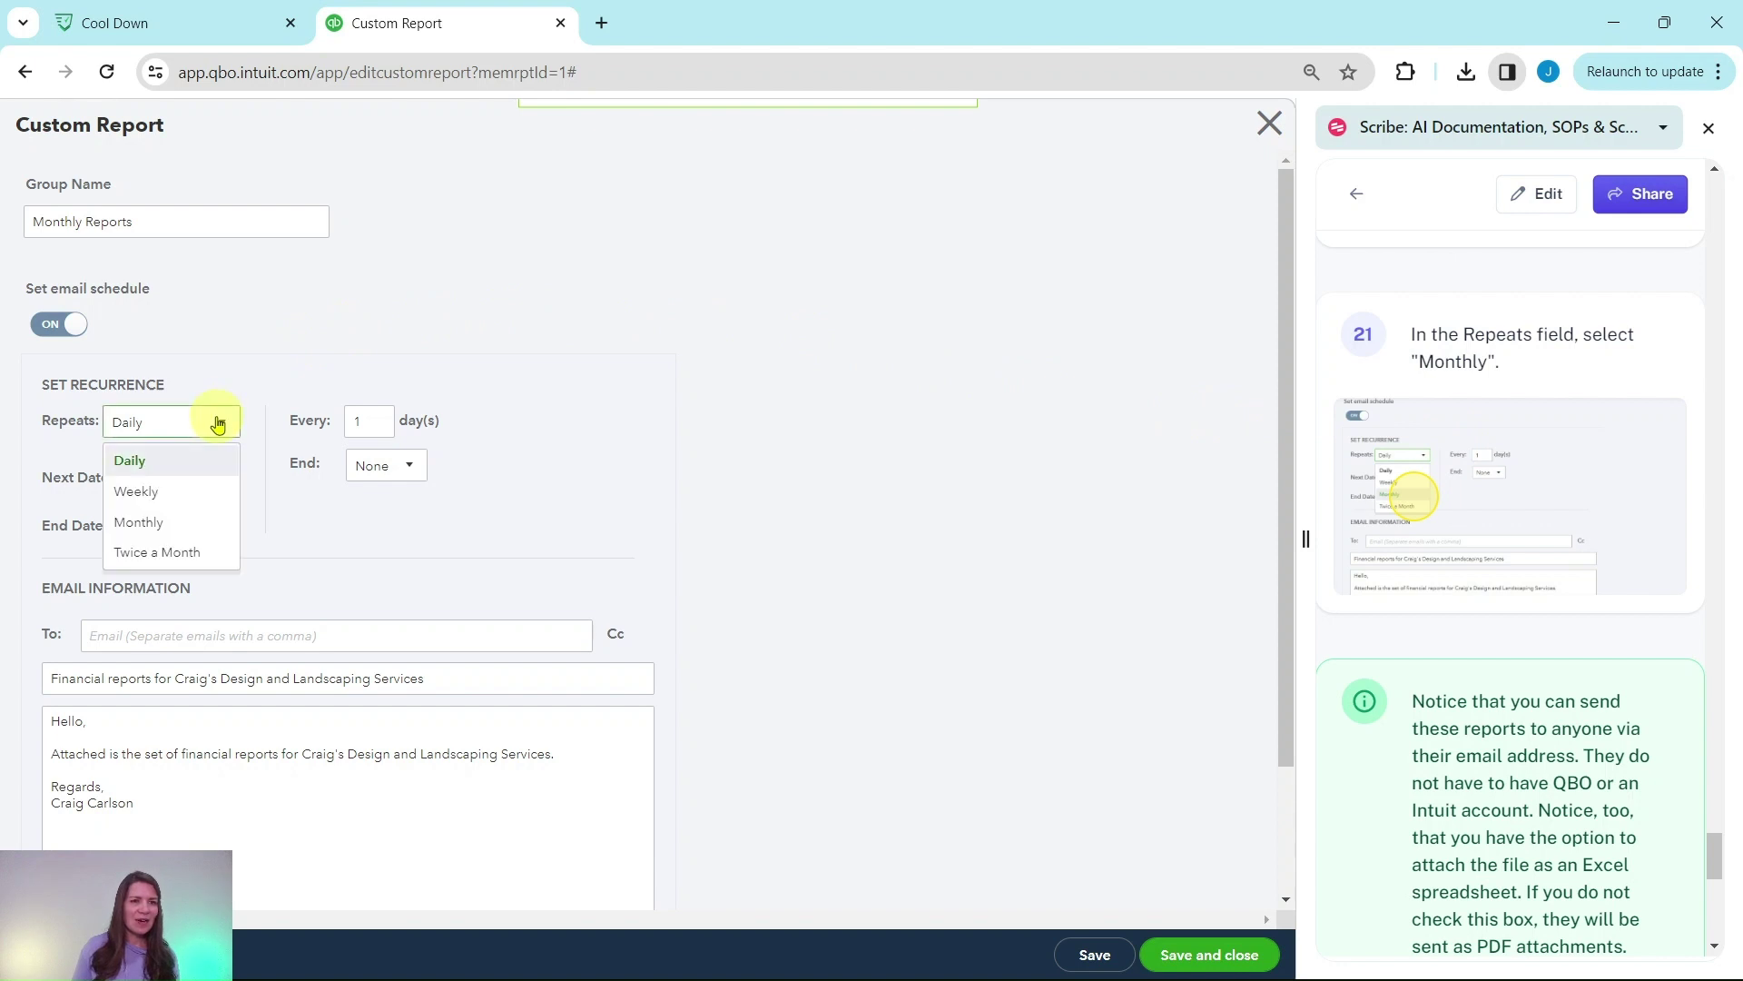
pyautogui.click(139, 524)
pyautogui.scroll(-5, 1525, 509)
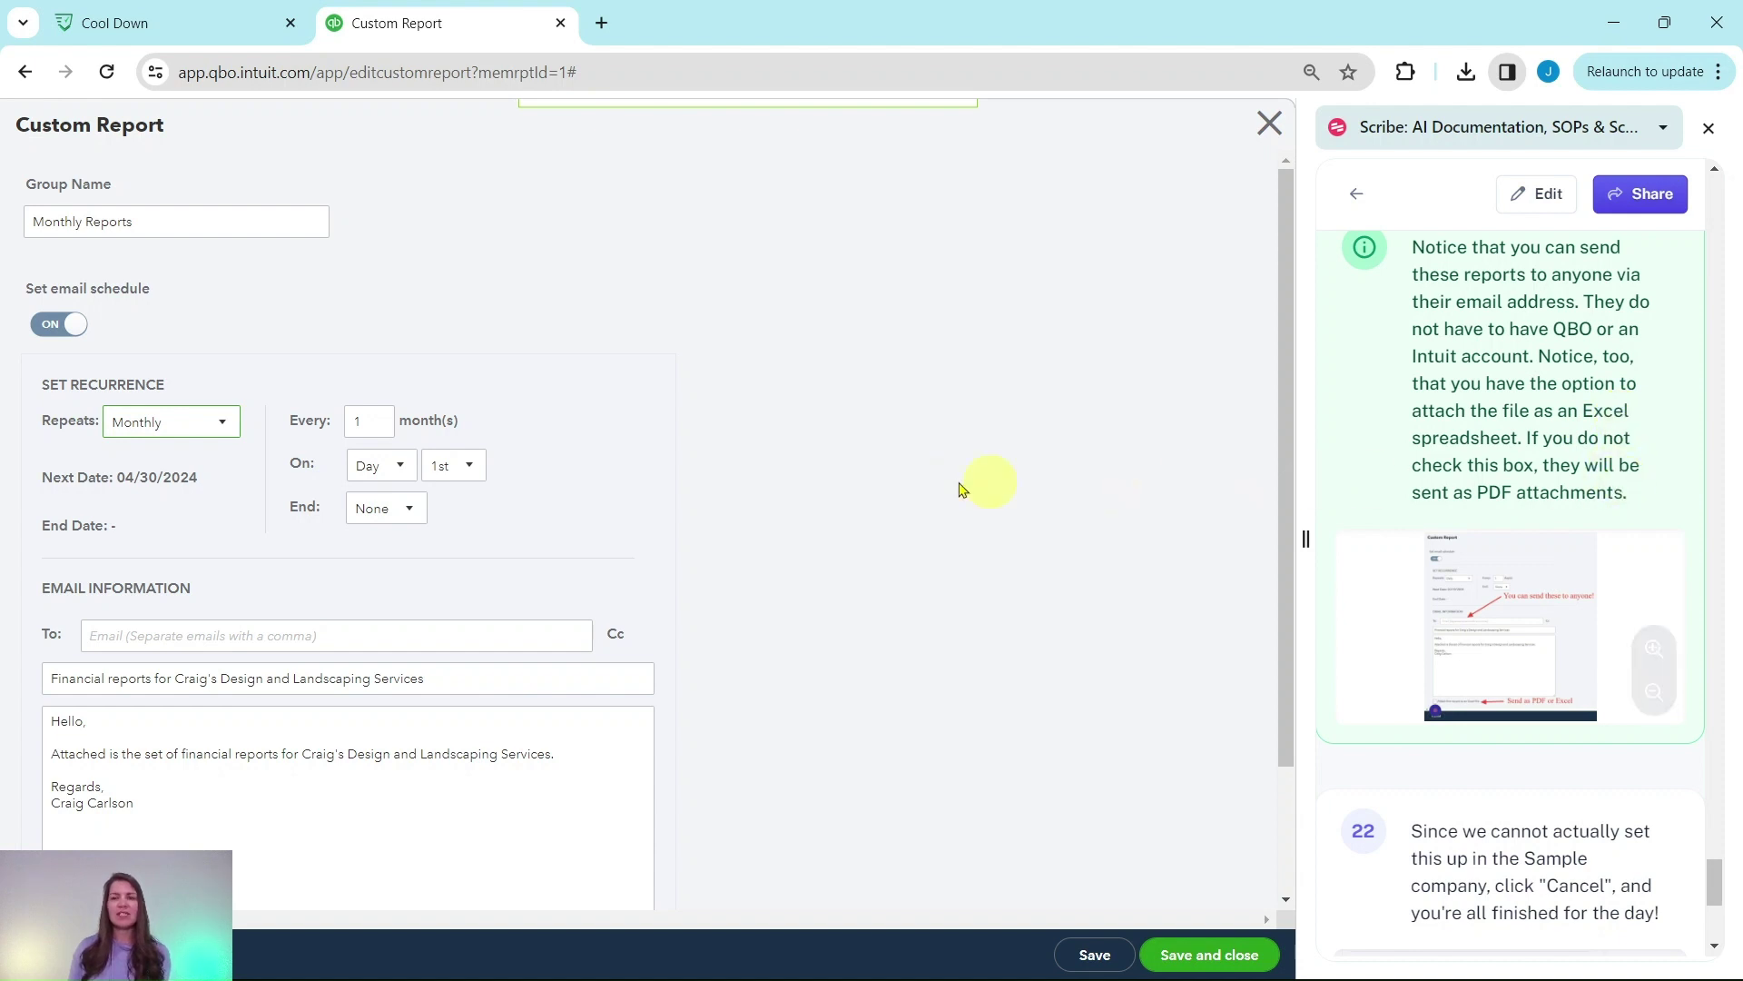
# Step: Cancel the Monthly Reports Custom Report form without saving its email schedule
pyautogui.scroll(-1, 835, 459)
pyautogui.scroll(-2, 835, 459)
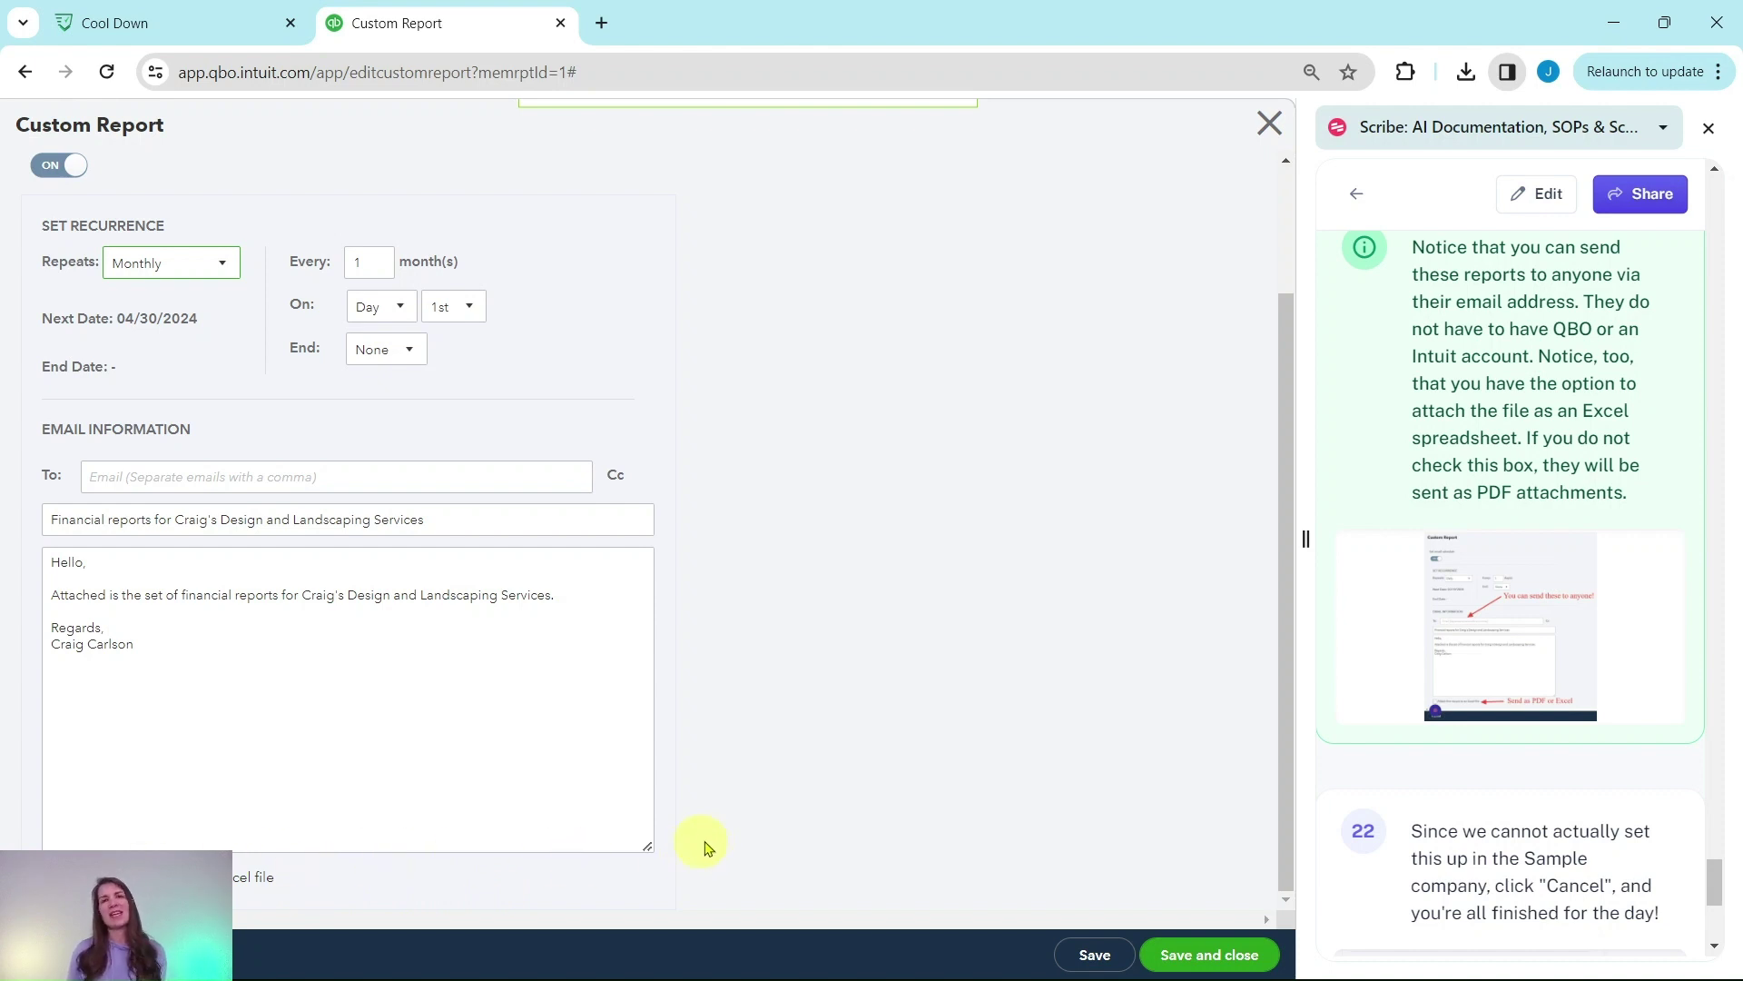
pyautogui.moveTo(1500, 645)
pyautogui.scroll(-5, 1501, 640)
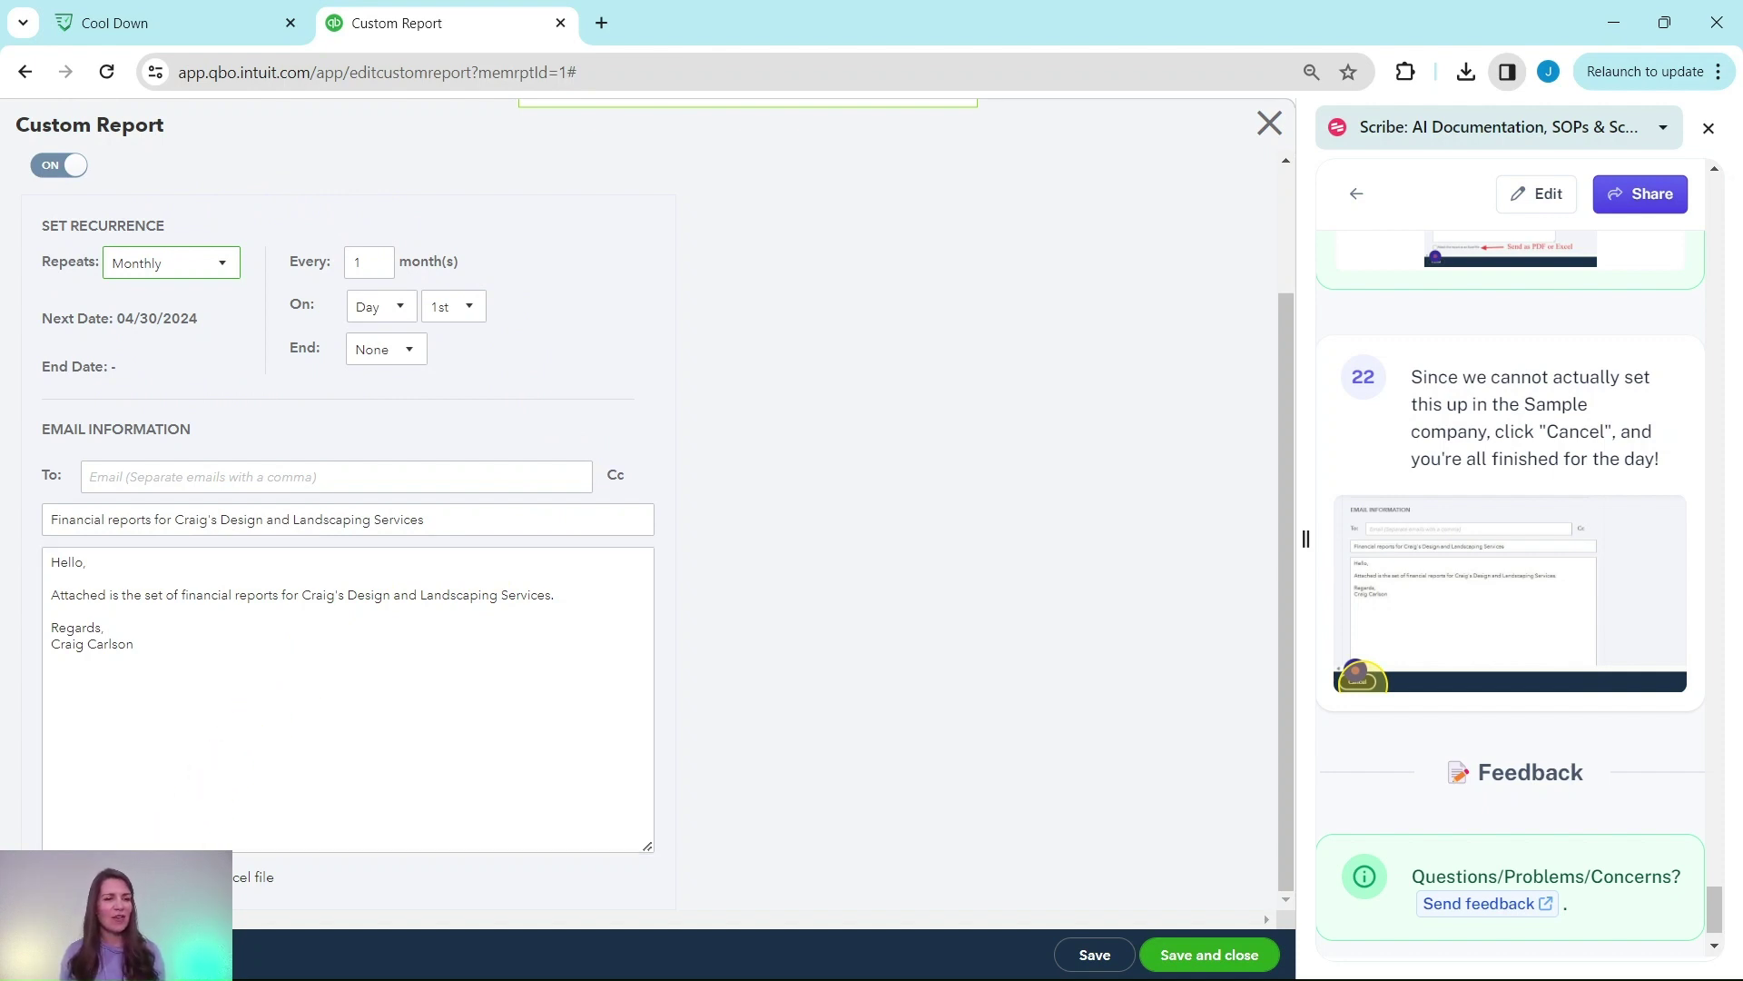
pyautogui.click(82, 954)
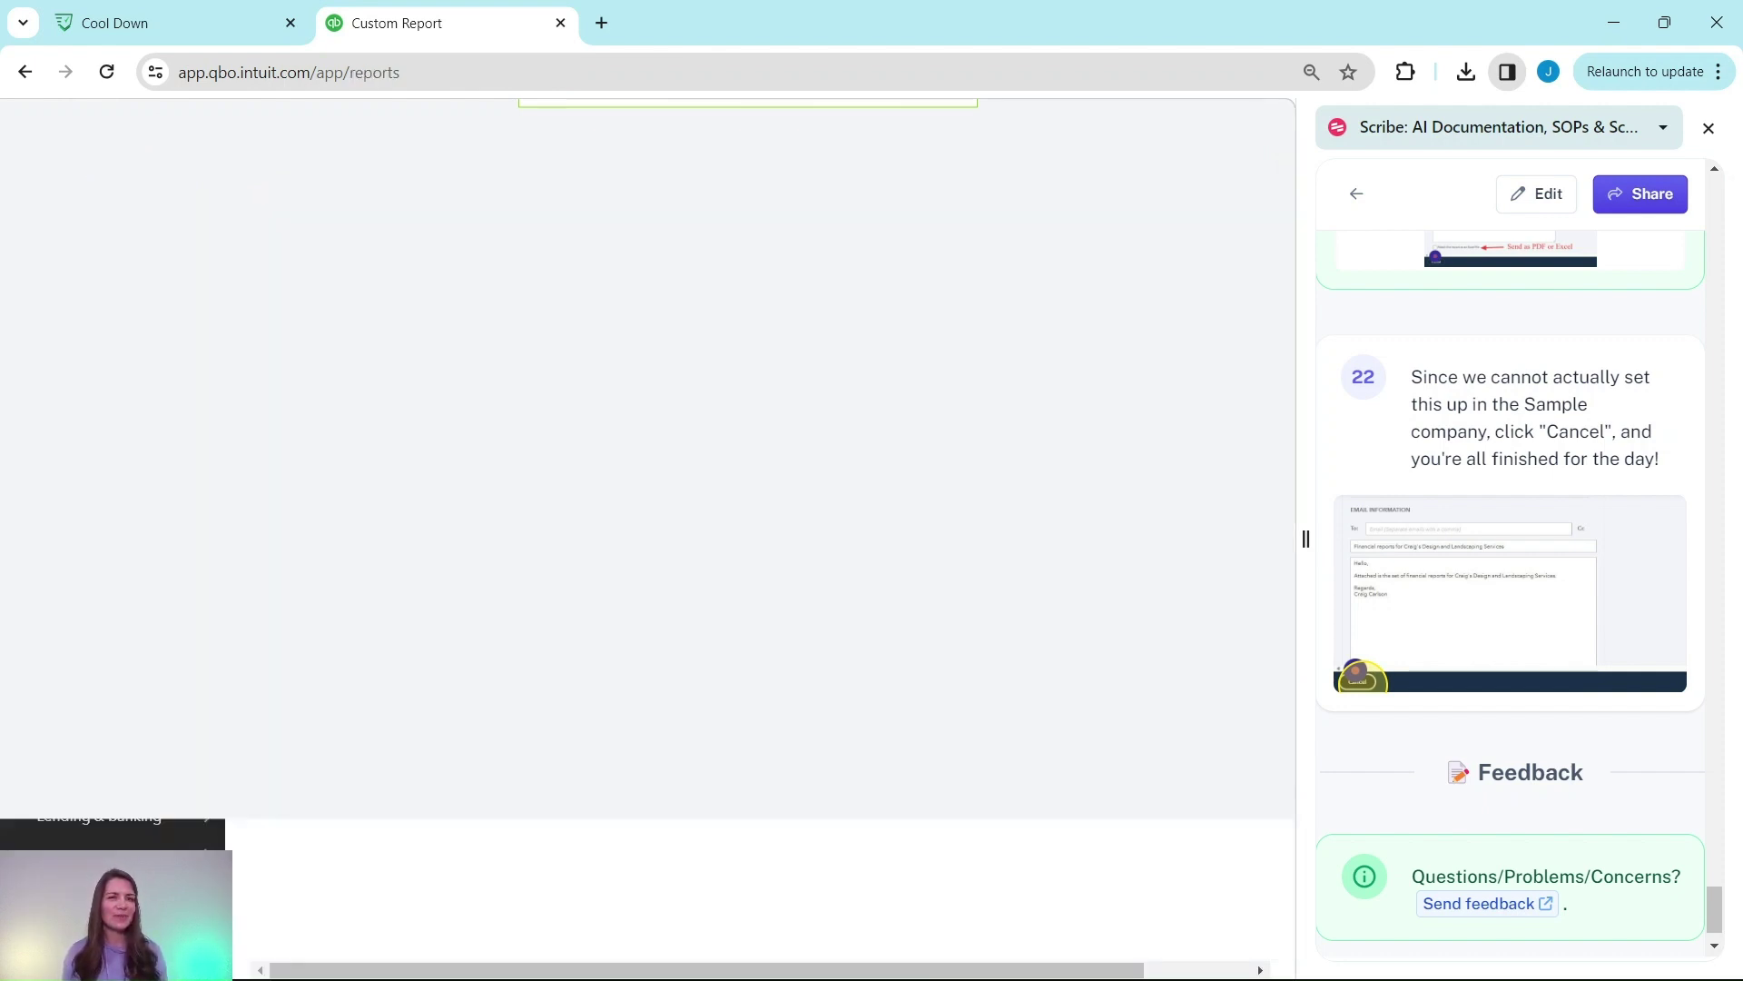